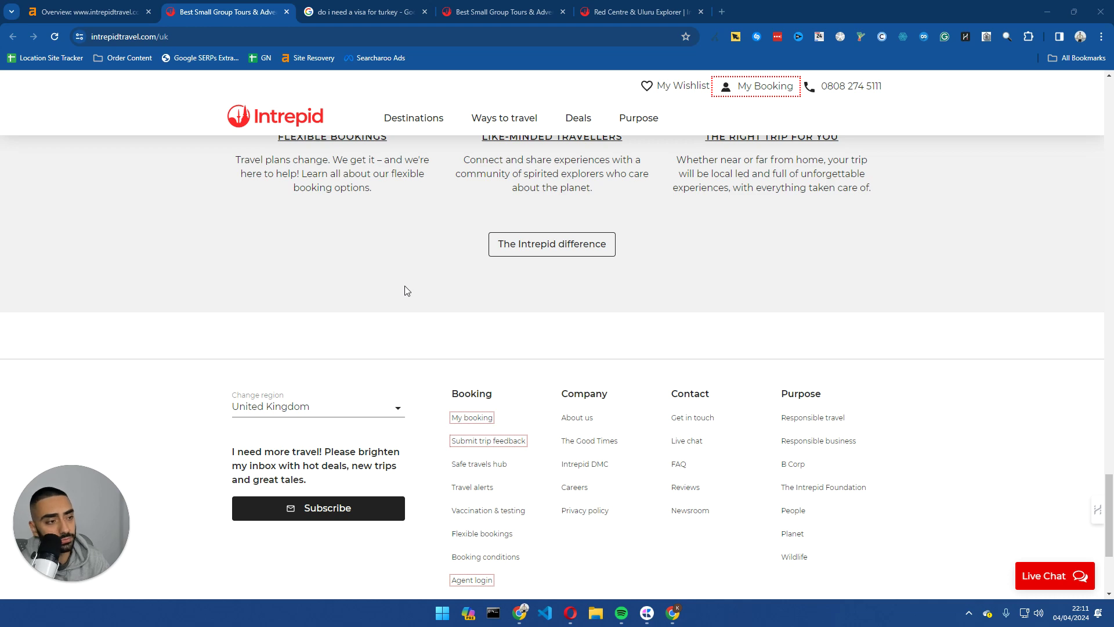
# Step: Leave the Intrepid homepage and return to the Google results for 'do i need a visa for turkey'
pyautogui.scroll(10, 232, 296)
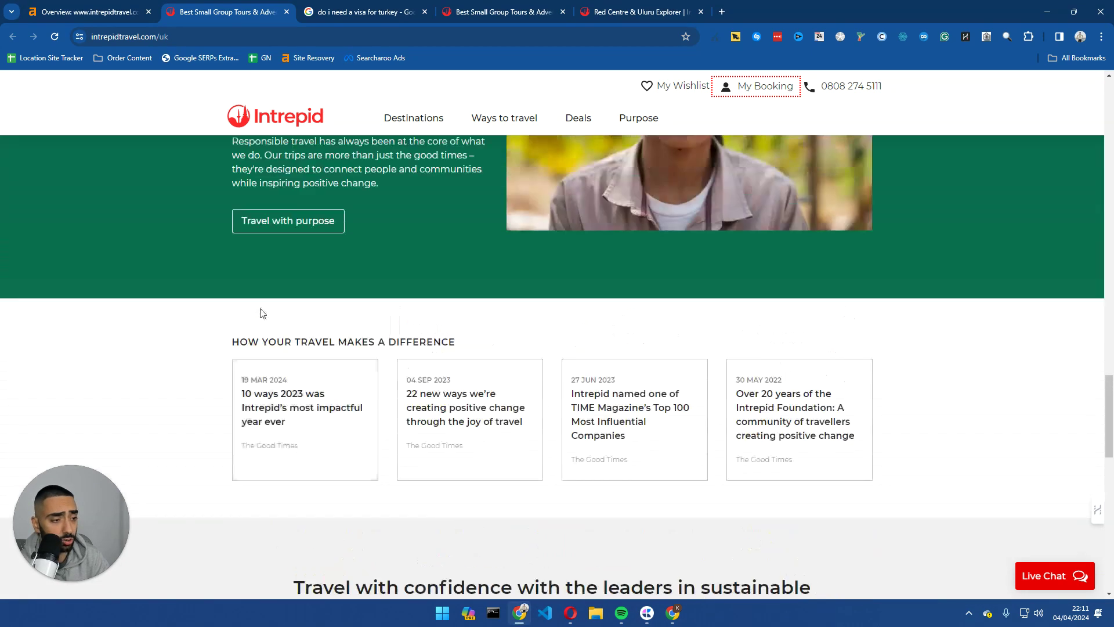
pyautogui.scroll(3, 261, 314)
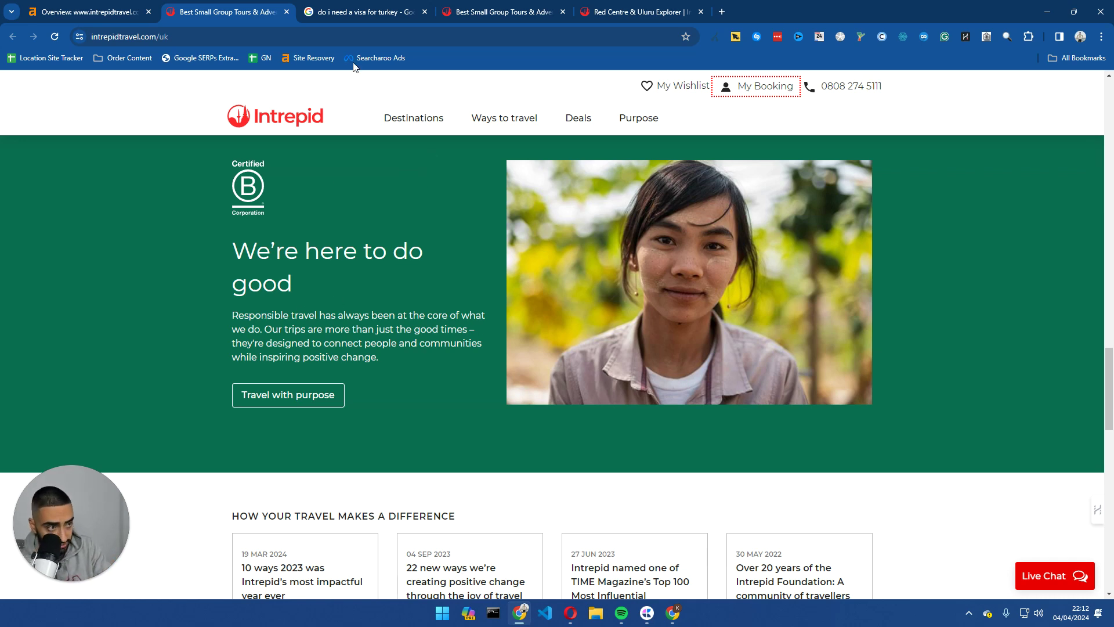
pyautogui.click(354, 11)
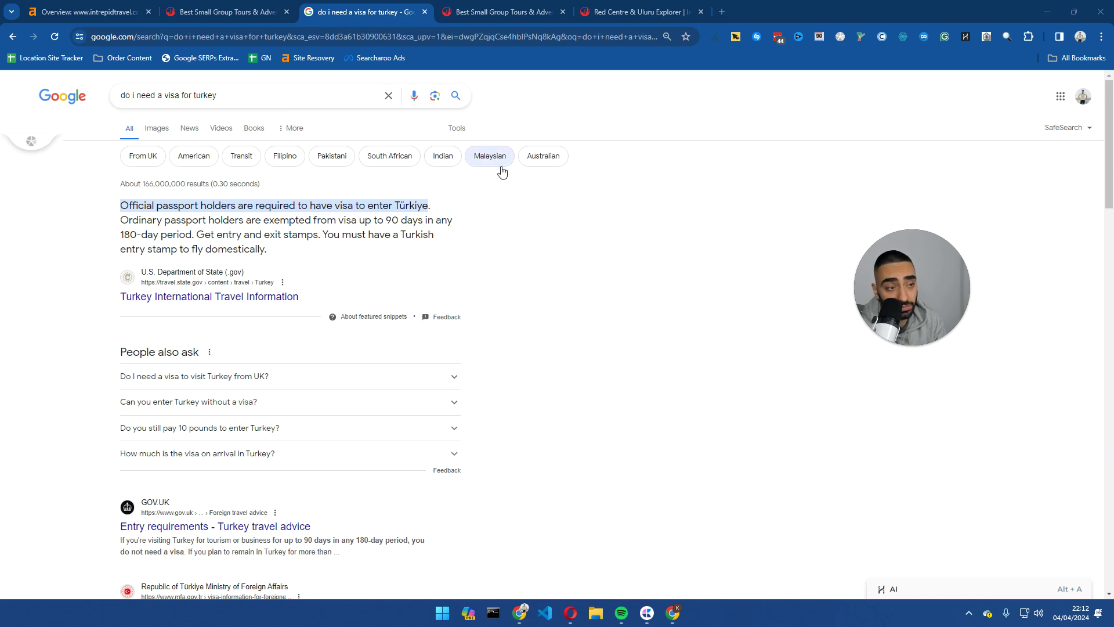
# Step: Open Intrepid's Turkey visa result in a new tab and go on to the Intrepid UK homepage
pyautogui.scroll(-7, 609, 244)
pyautogui.scroll(-6, 639, 253)
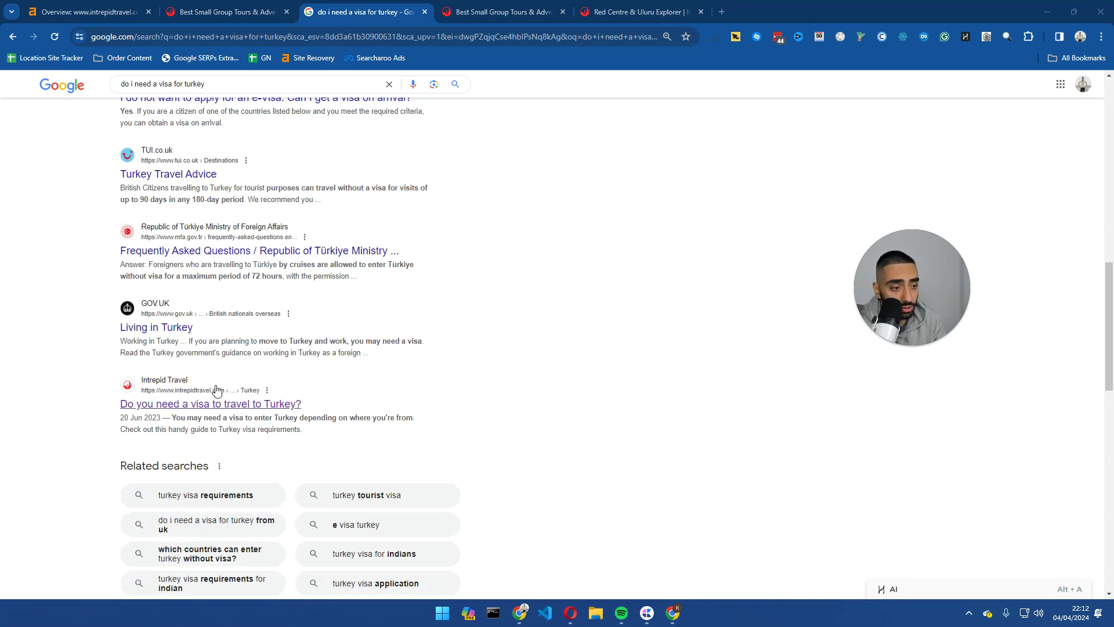
pyautogui.scroll(7, 229, 314)
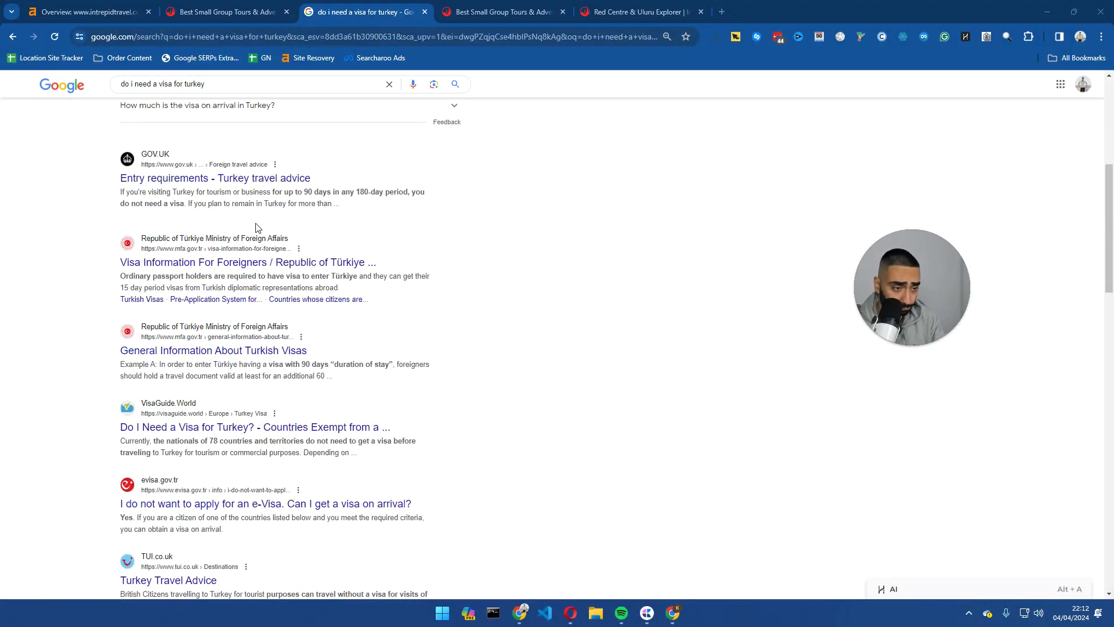
pyautogui.scroll(-6, 275, 281)
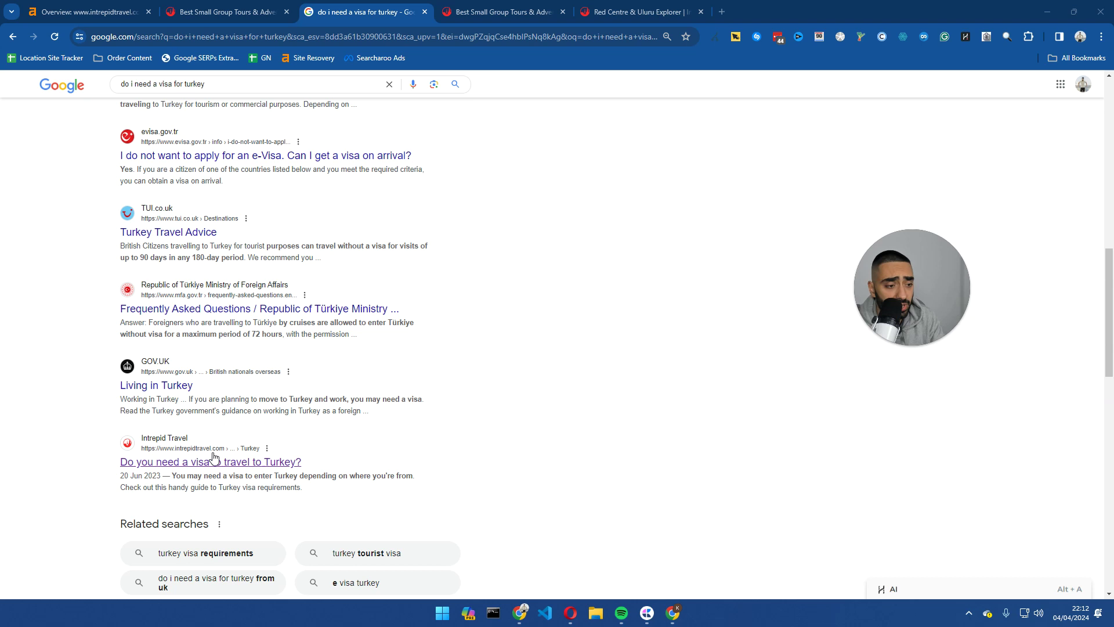
pyautogui.middleClick(223, 462)
pyautogui.click(474, 19)
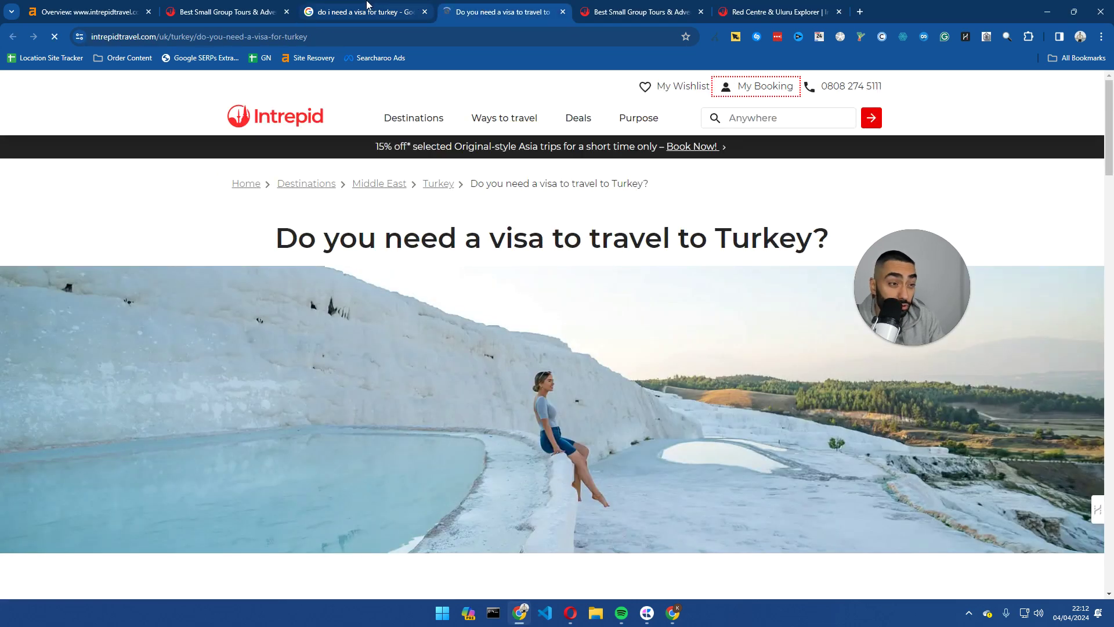
pyautogui.click(292, 117)
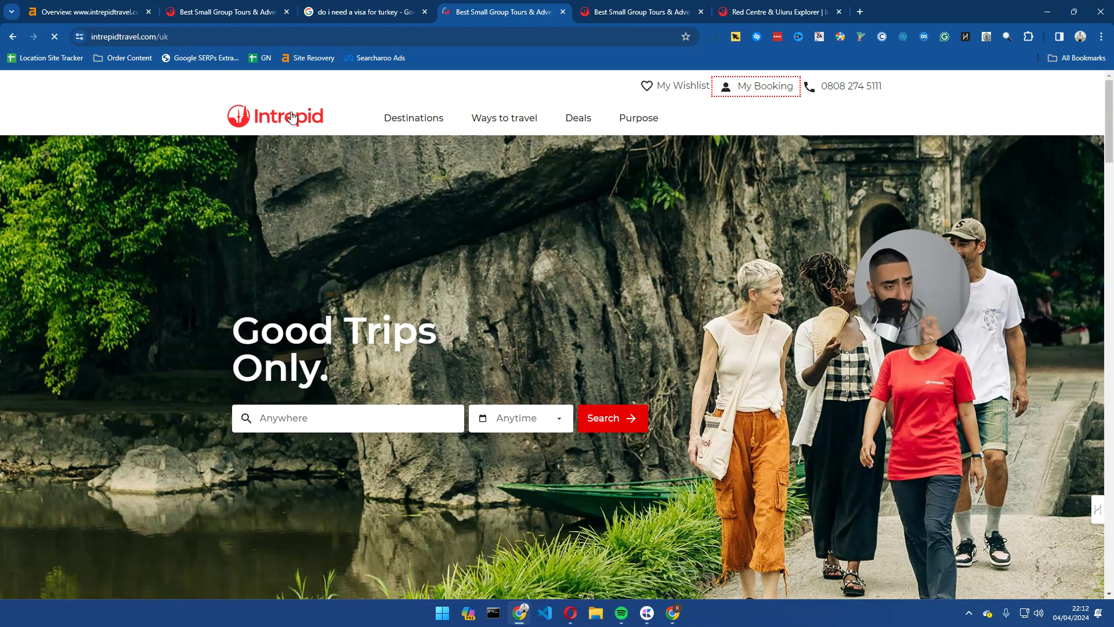
pyautogui.click(87, 11)
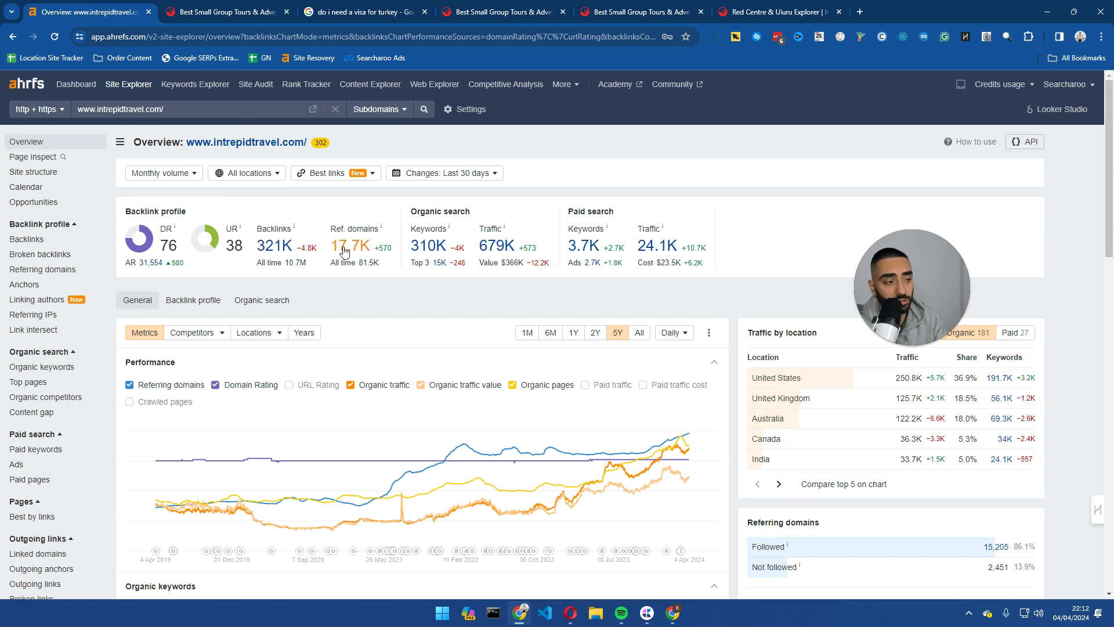
pyautogui.scroll(-2, 490, 323)
pyautogui.scroll(-6, 667, 354)
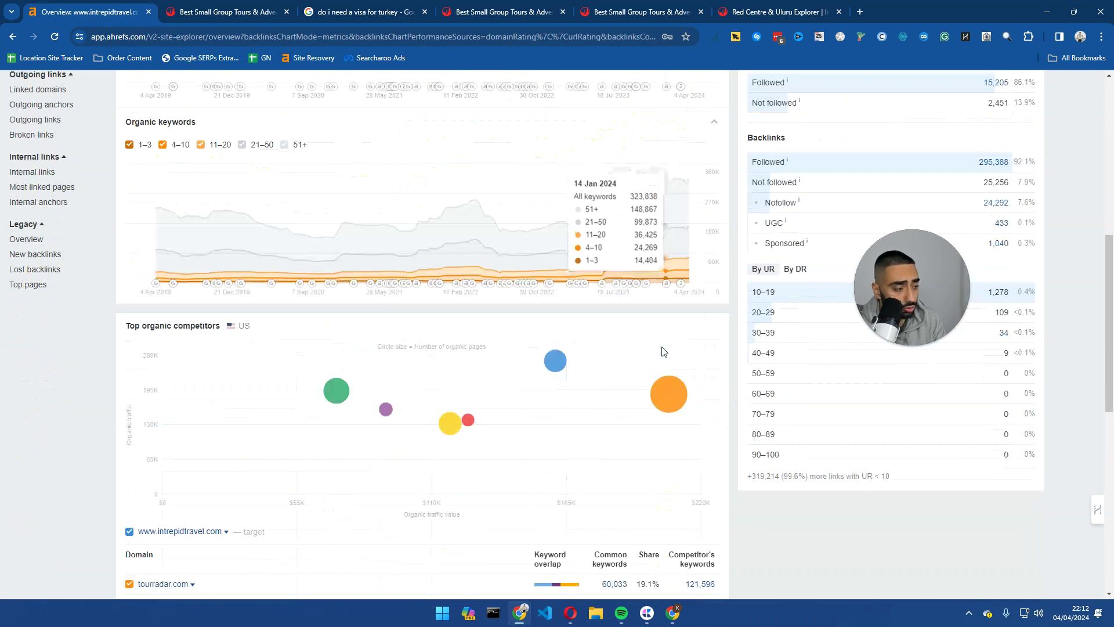
pyautogui.scroll(2, 626, 358)
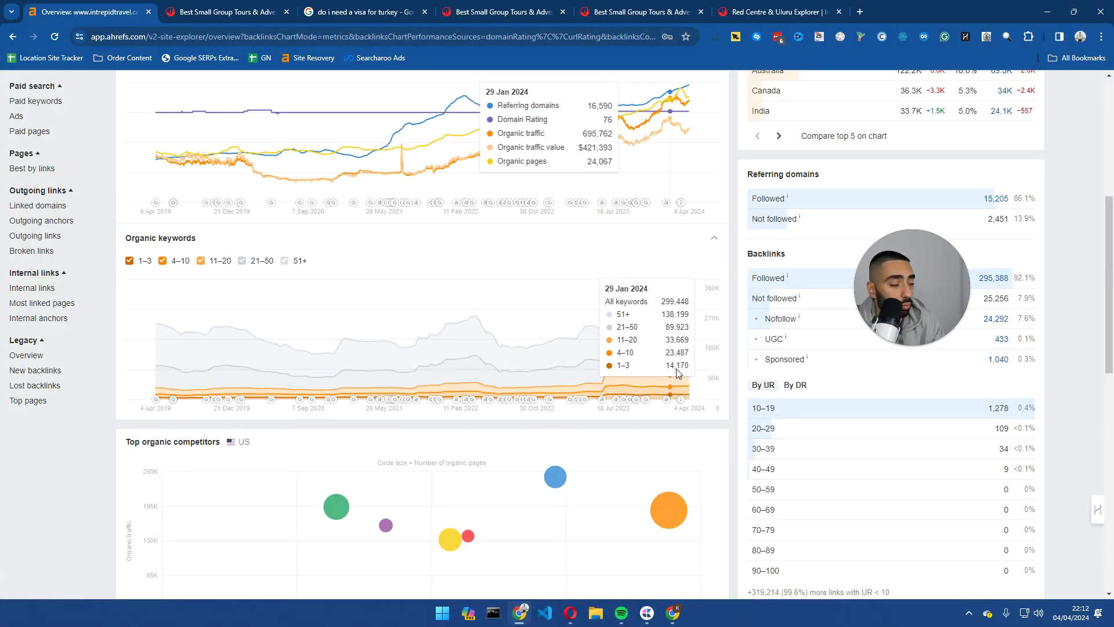
pyautogui.scroll(6, 617, 363)
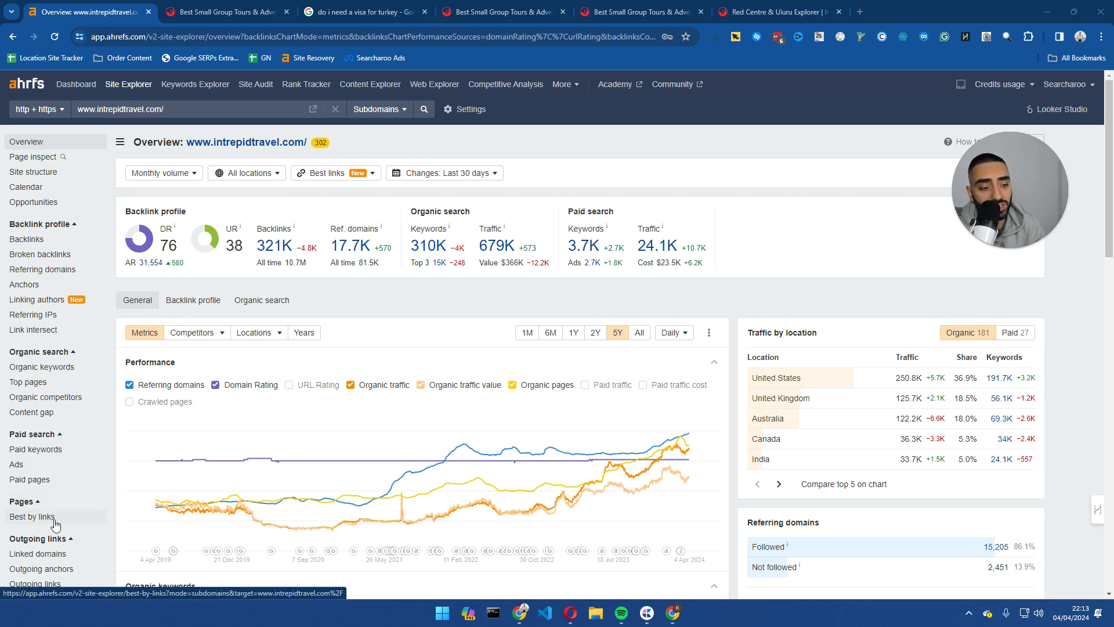
# Step: Open Best by links and filter it to HTTP code 404 Not found, listing 126 pages
pyautogui.click(40, 518)
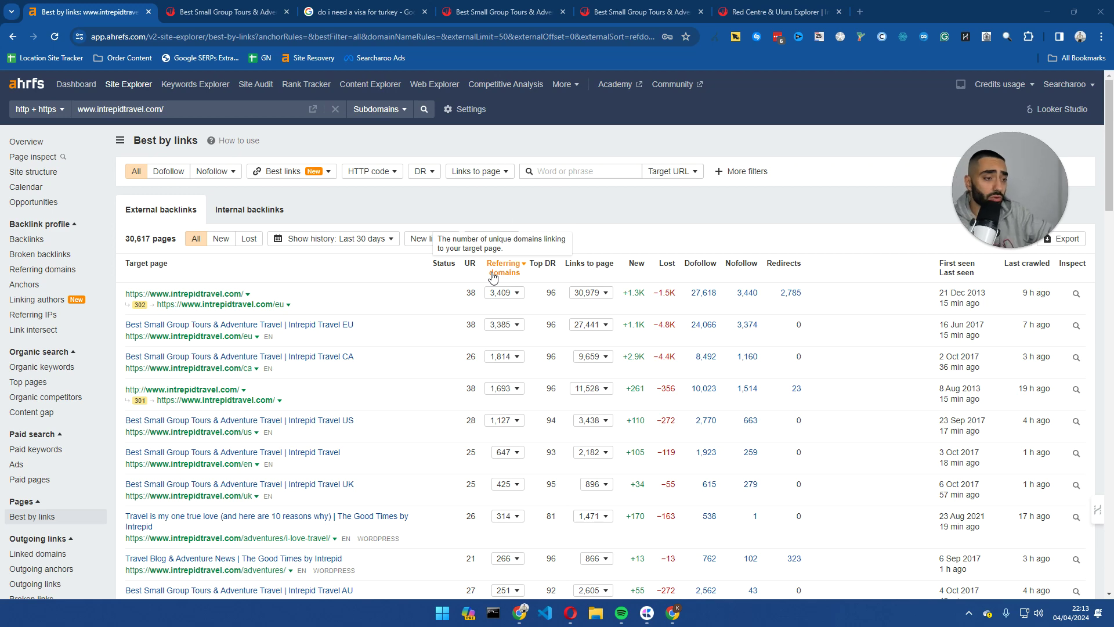
pyautogui.click(371, 171)
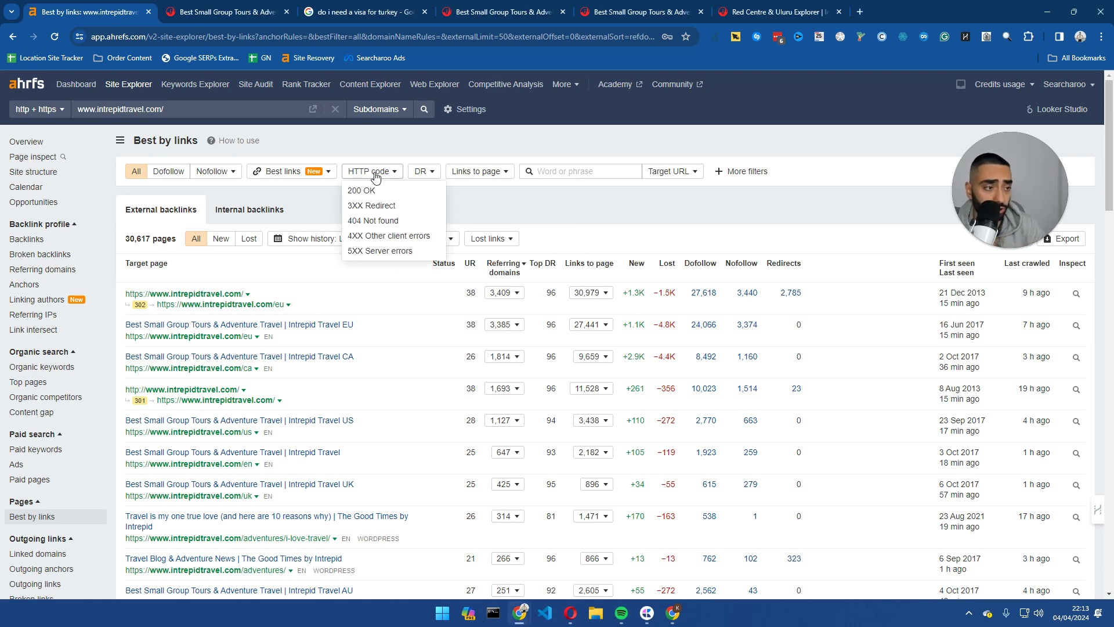
pyautogui.click(385, 222)
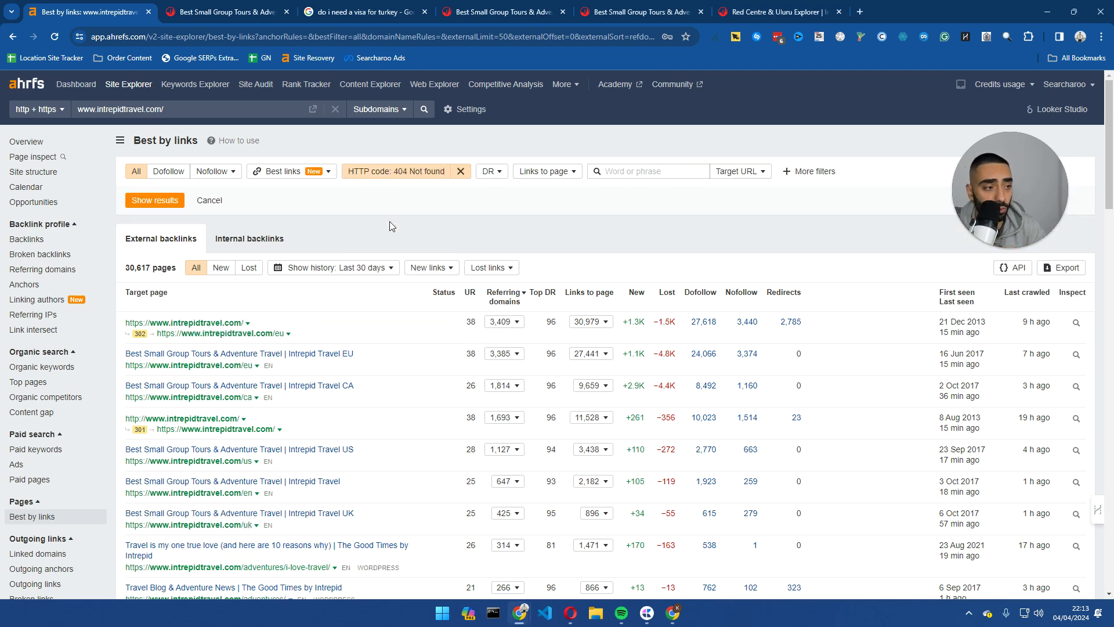
pyautogui.click(154, 200)
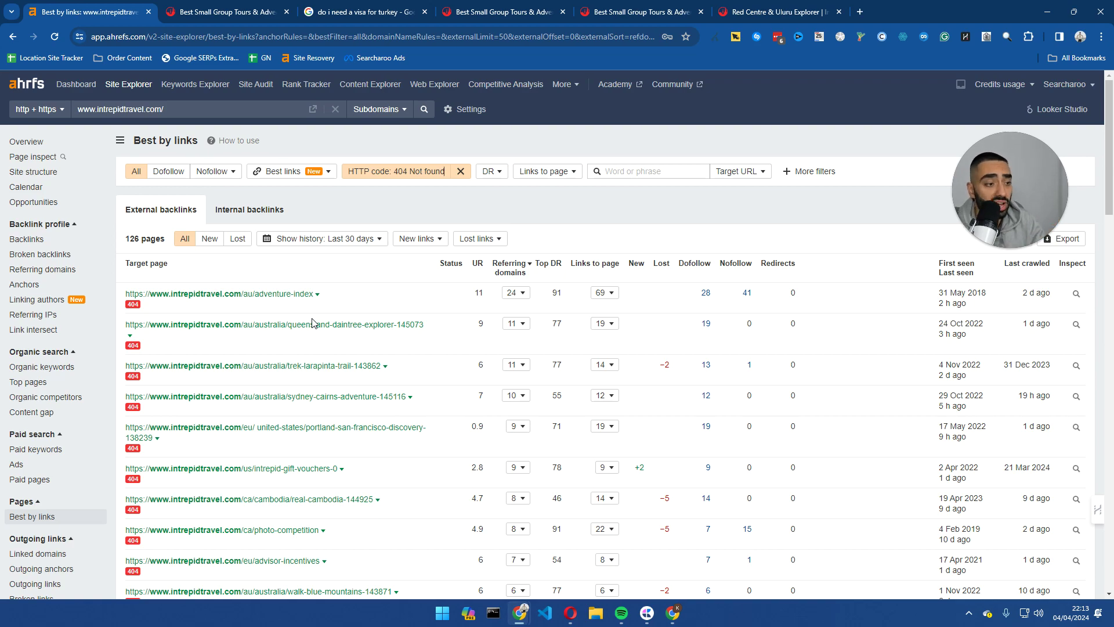
# Step: Open the queensland-daintree-explorer-145073 URL, confirm it shows 404 - Page not found, and return to Ahrefs
pyautogui.click(312, 323)
pyautogui.click(226, 5)
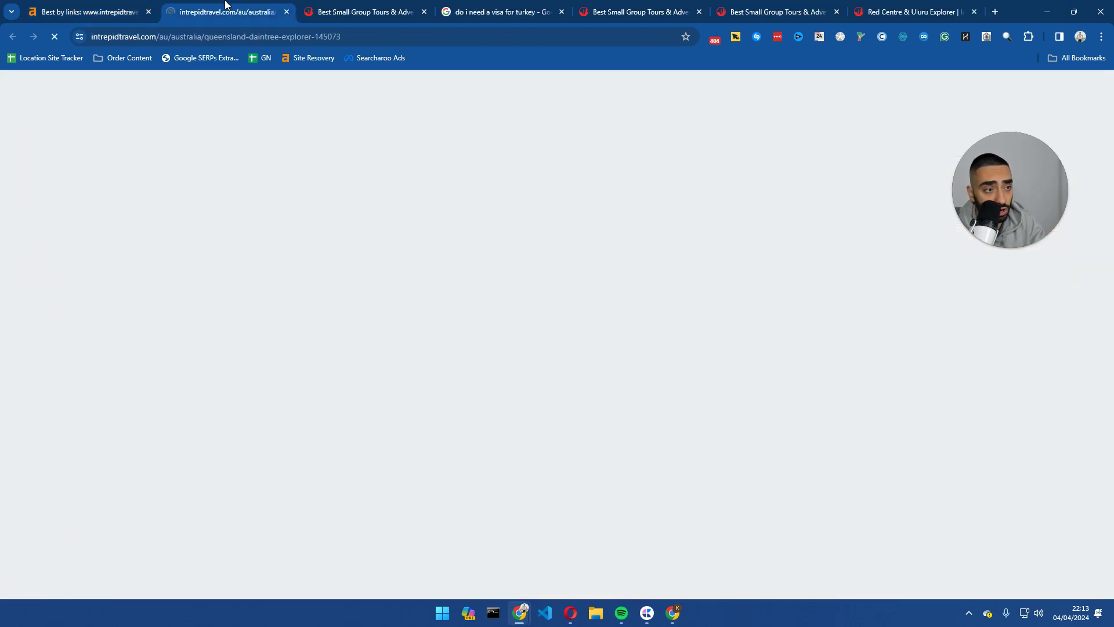
pyautogui.scroll(-4, 363, 303)
pyautogui.scroll(4, 496, 228)
pyautogui.moveTo(418, 181); pyautogui.dragTo(401, 181)
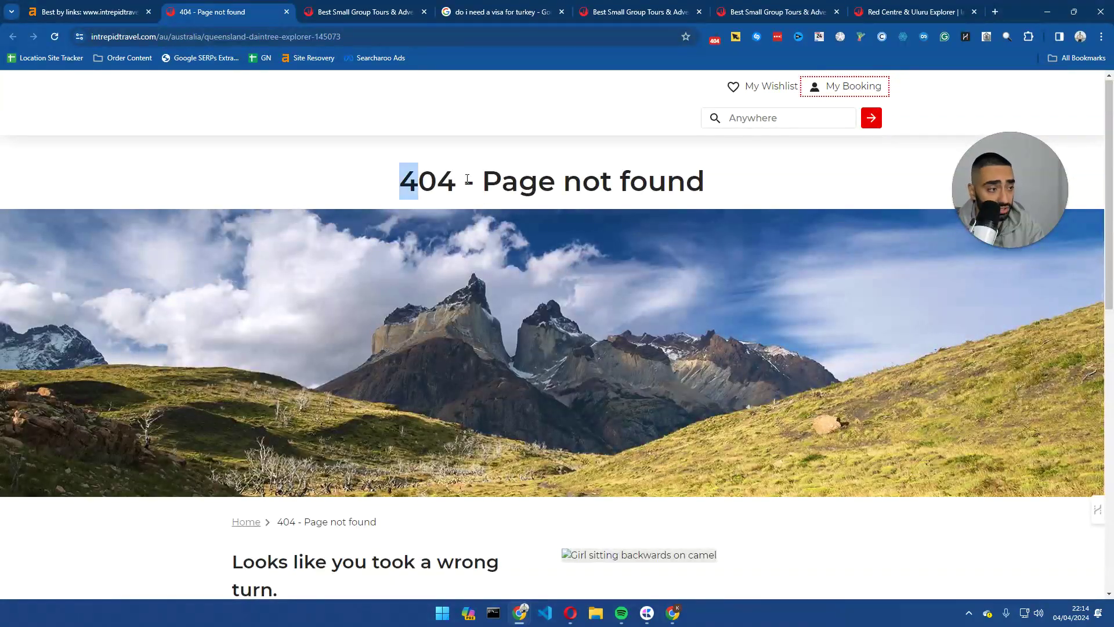
pyautogui.moveTo(467, 179); pyautogui.dragTo(721, 189)
pyautogui.scroll(-5, 525, 298)
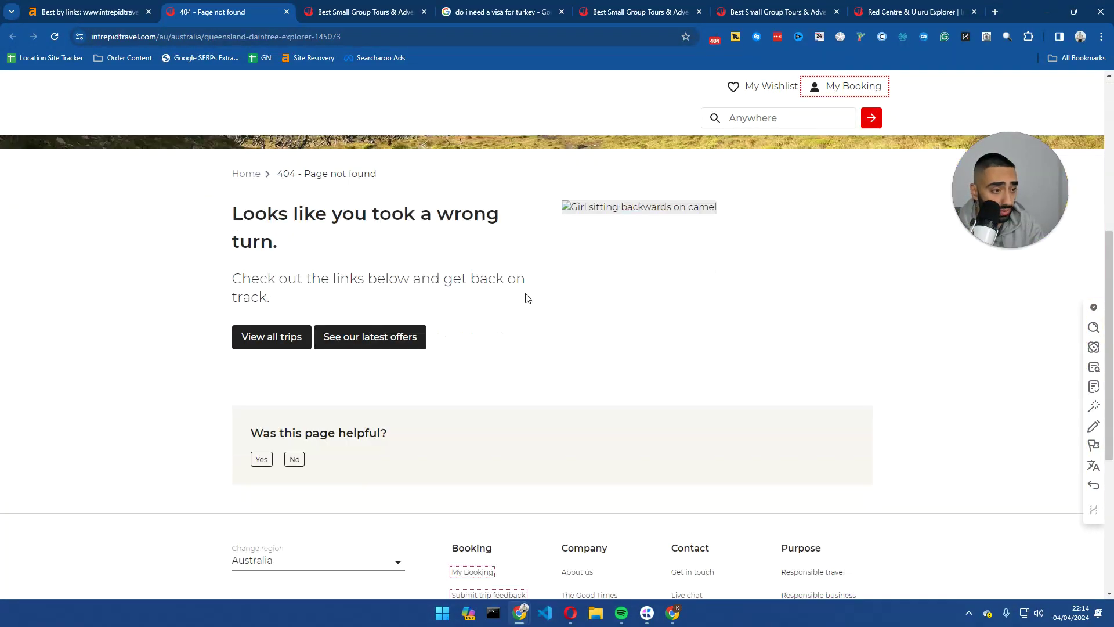
pyautogui.click(147, 5)
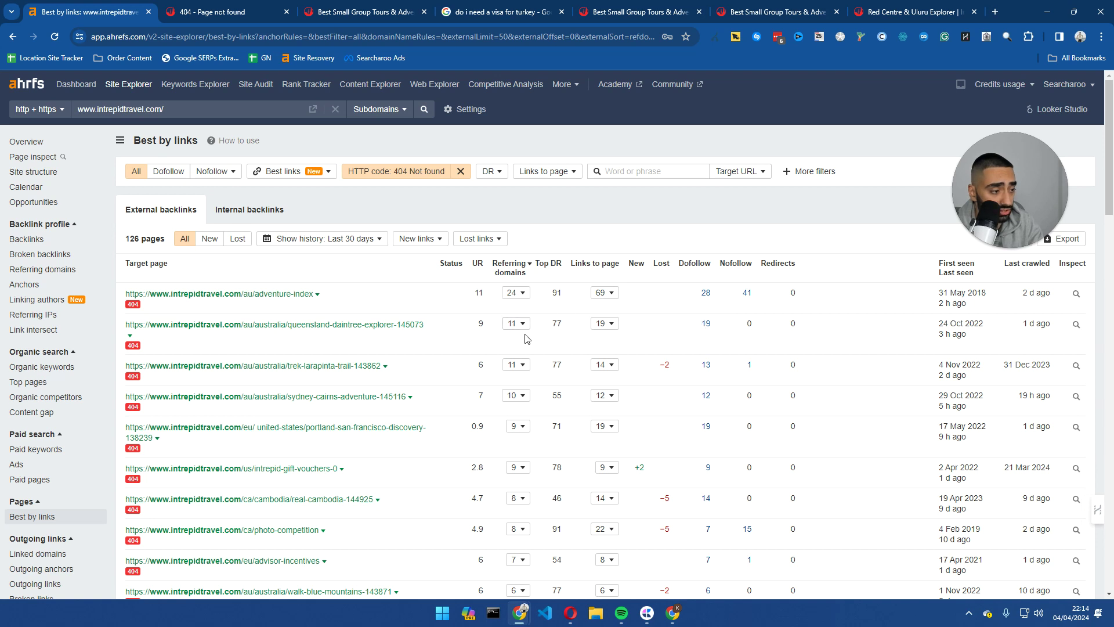
# Step: Sort the 404 pages by dofollow links, highest first, then open adventure-index's 28 dofollow backlinks
pyautogui.doubleClick(480, 324)
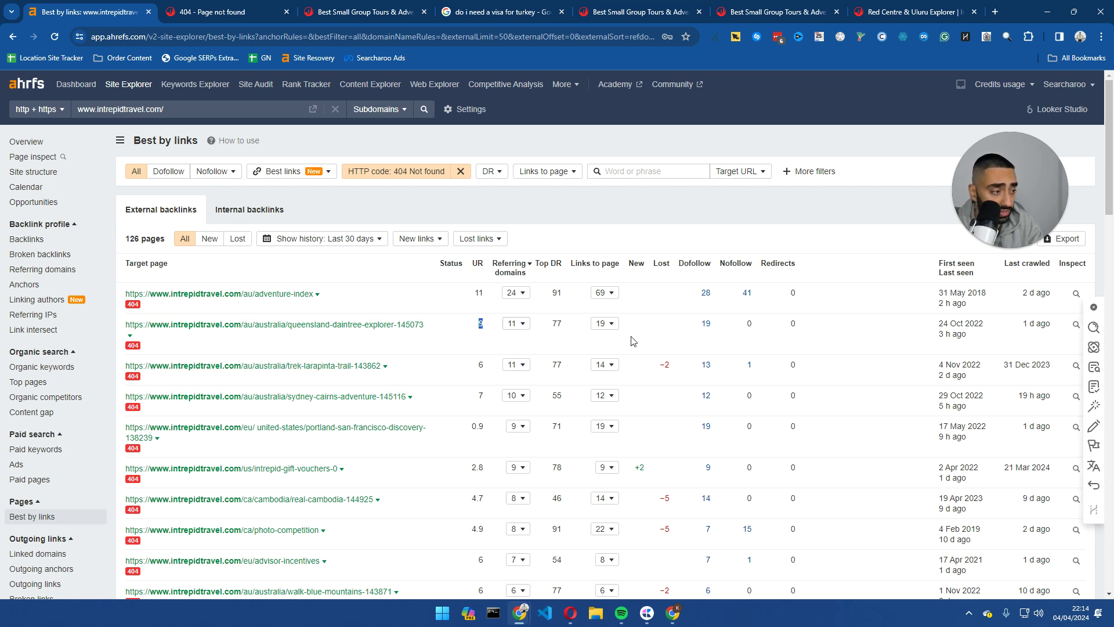
pyautogui.click(696, 270)
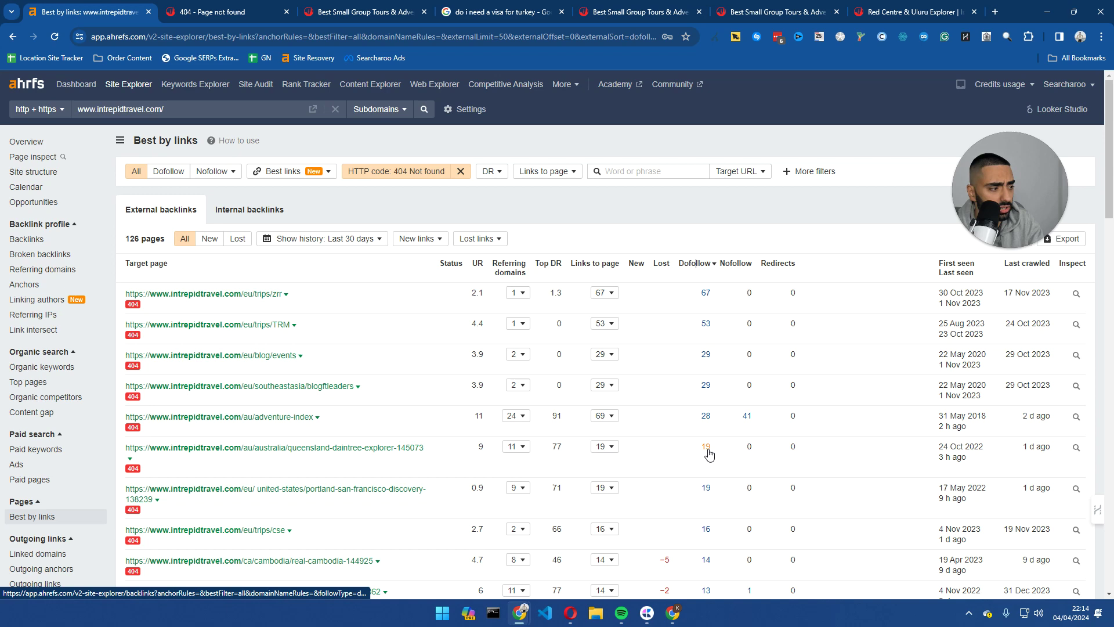
pyautogui.keyDown('ctrl'); pyautogui.click(418, 447); pyautogui.keyUp('ctrl')
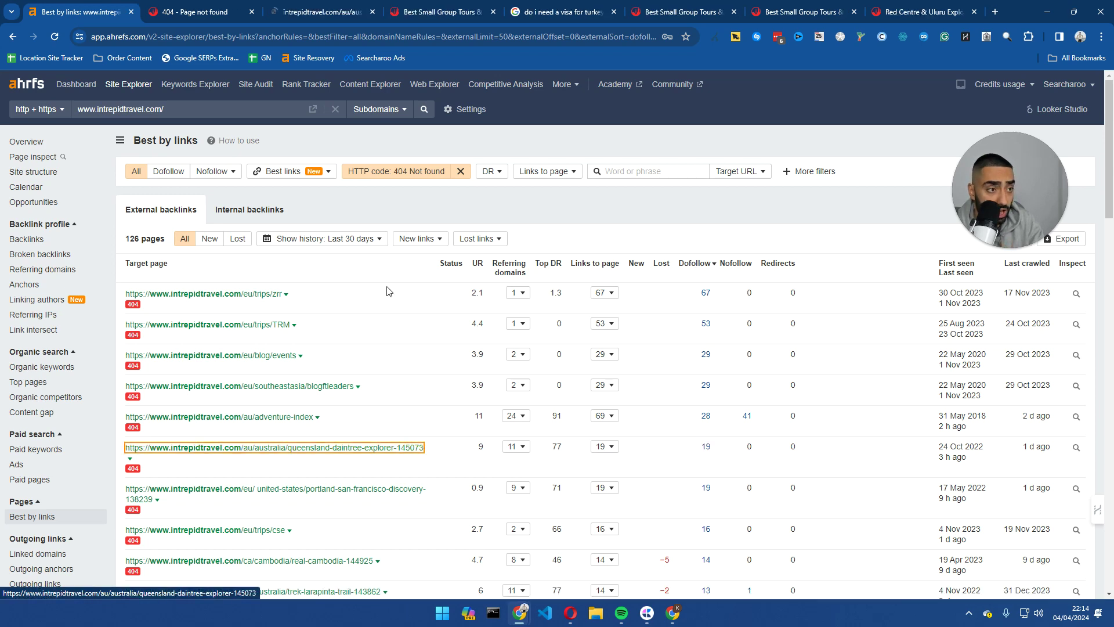
pyautogui.click(316, 12)
pyautogui.hotkey('ctrl', 'w')
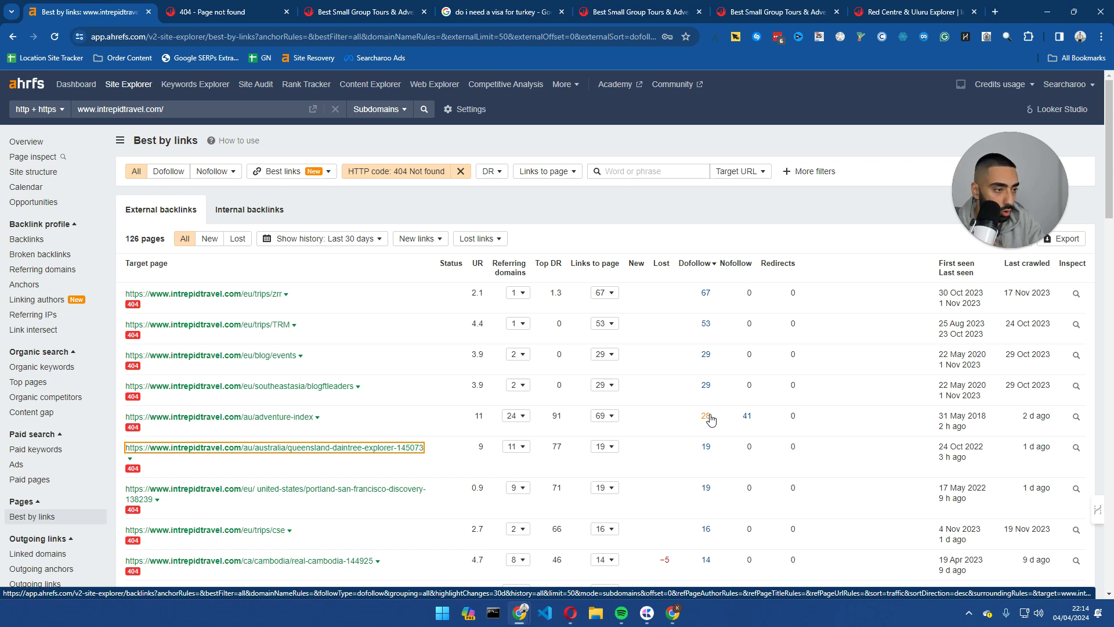
pyautogui.keyDown('ctrl'); pyautogui.click(707, 416); pyautogui.keyUp('ctrl')
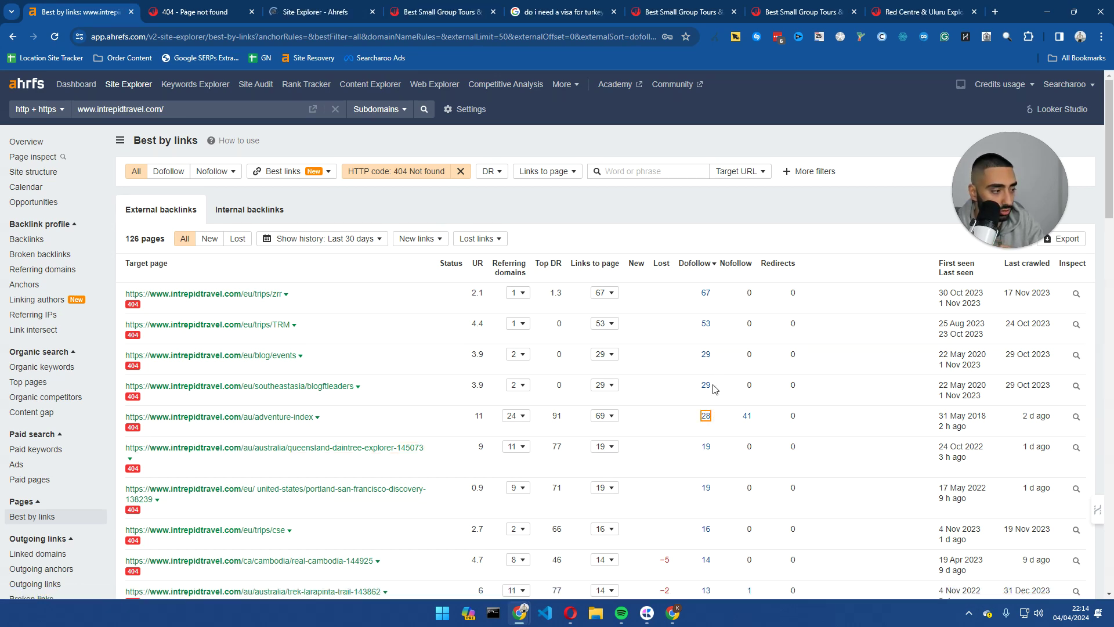
# Step: Move the new backlinks tab beside the report and show adventure-index's backlinks list
pyautogui.click(313, 12)
pyautogui.moveTo(313, 12); pyautogui.dragTo(203, 11)
pyautogui.click(87, 11)
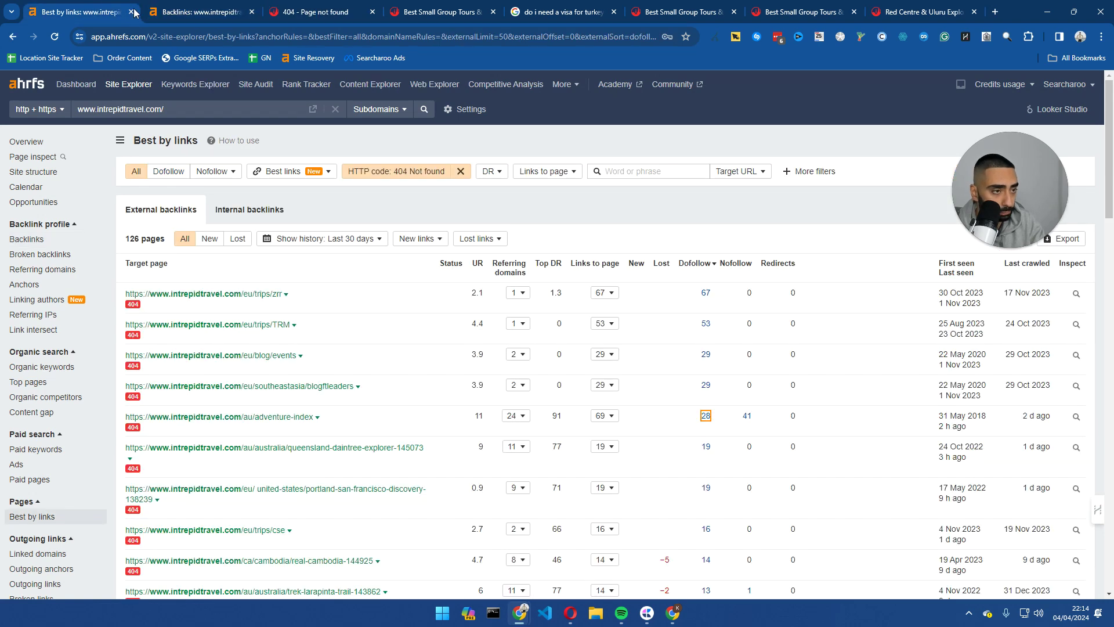
pyautogui.click(207, 15)
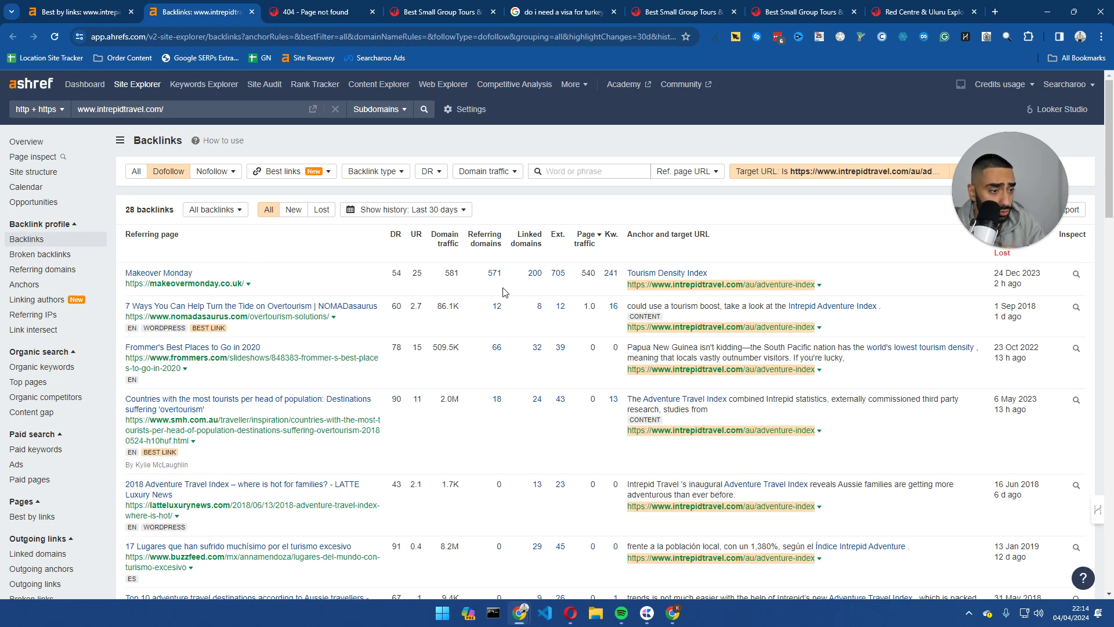
# Step: Preview the Makeover Monday referring page, then close it
pyautogui.click(191, 284)
pyautogui.scroll(-15, 326, 301)
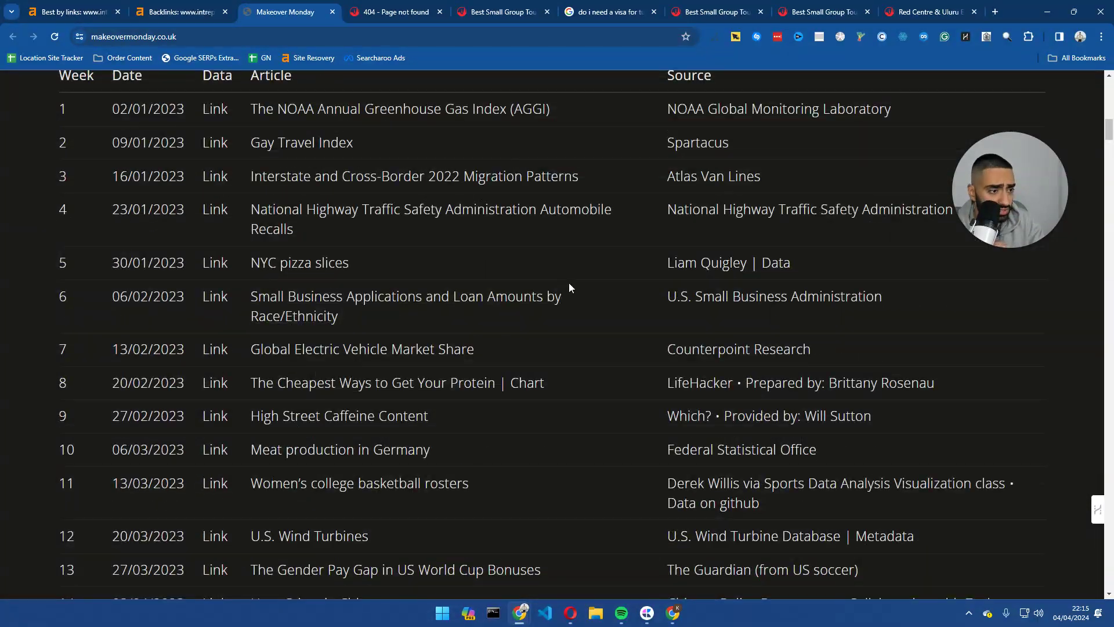
pyautogui.scroll(-20, 566, 288)
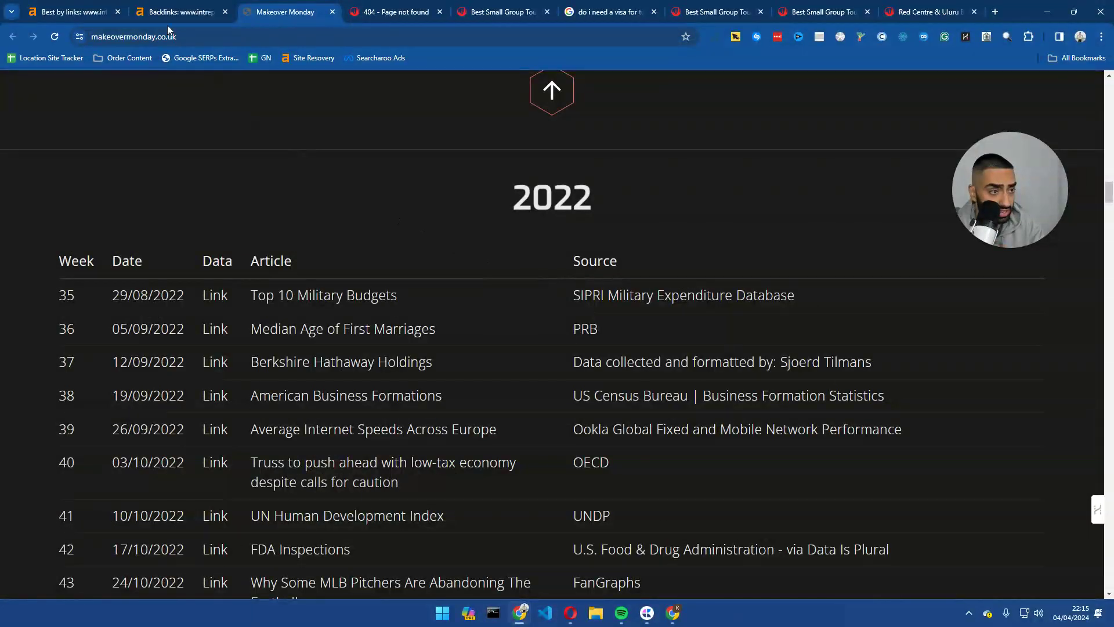
pyautogui.click(332, 11)
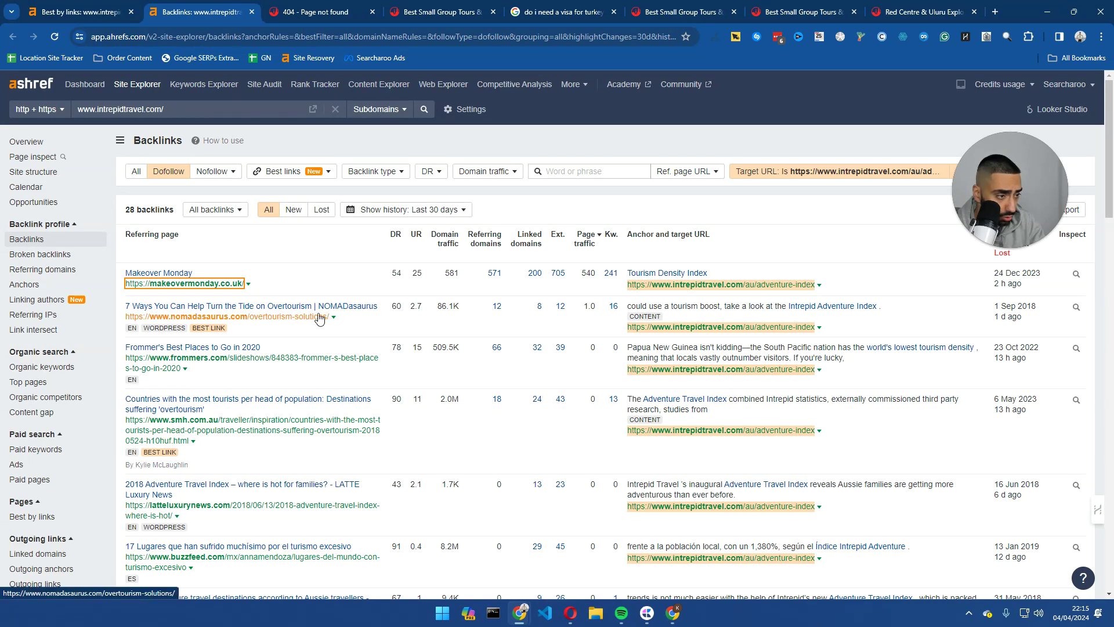
# Step: Open the NOMADasaurus overtourism article in the background and copy the 'Intrepid Adventure Index' anchor text
pyautogui.middleClick(290, 319)
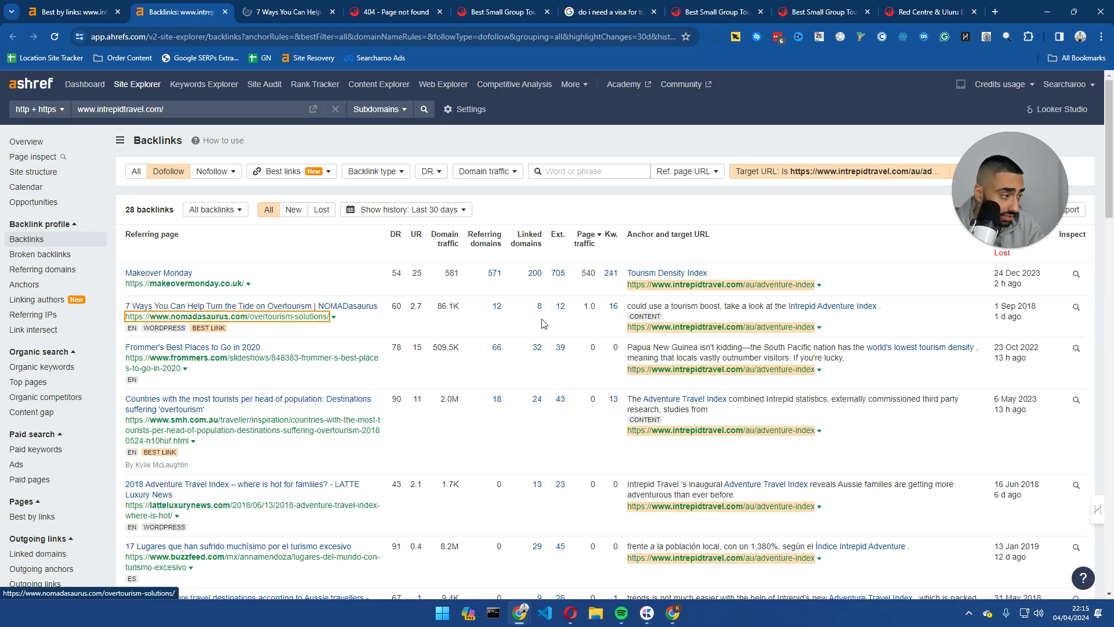
pyautogui.moveTo(879, 306); pyautogui.dragTo(796, 305)
pyautogui.press('super+v')
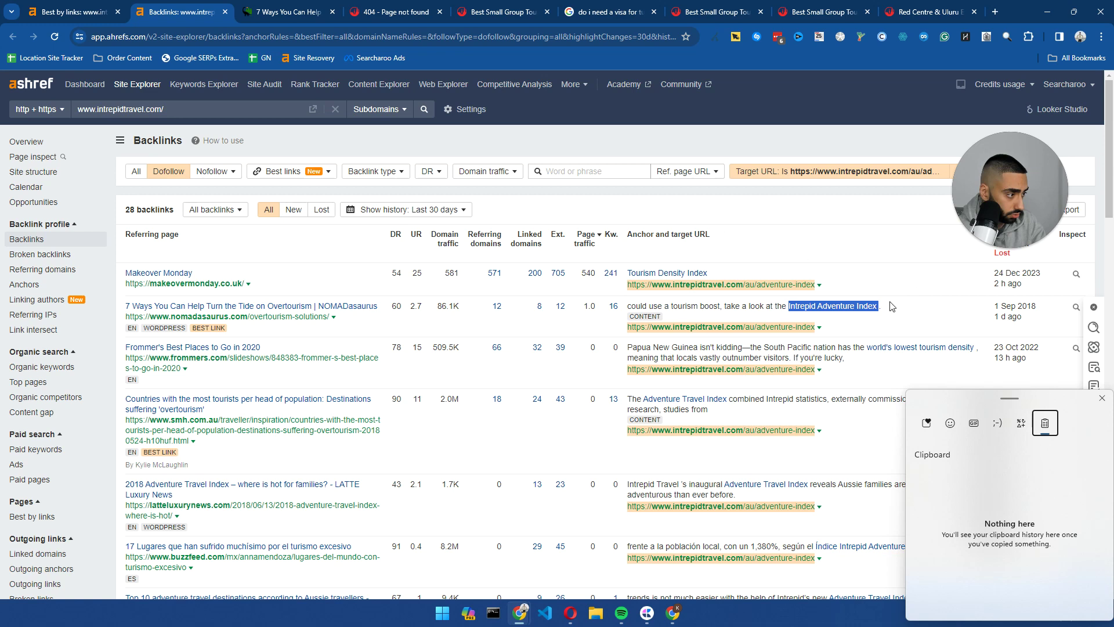
pyautogui.press('Escape')
pyautogui.rightClick(850, 305)
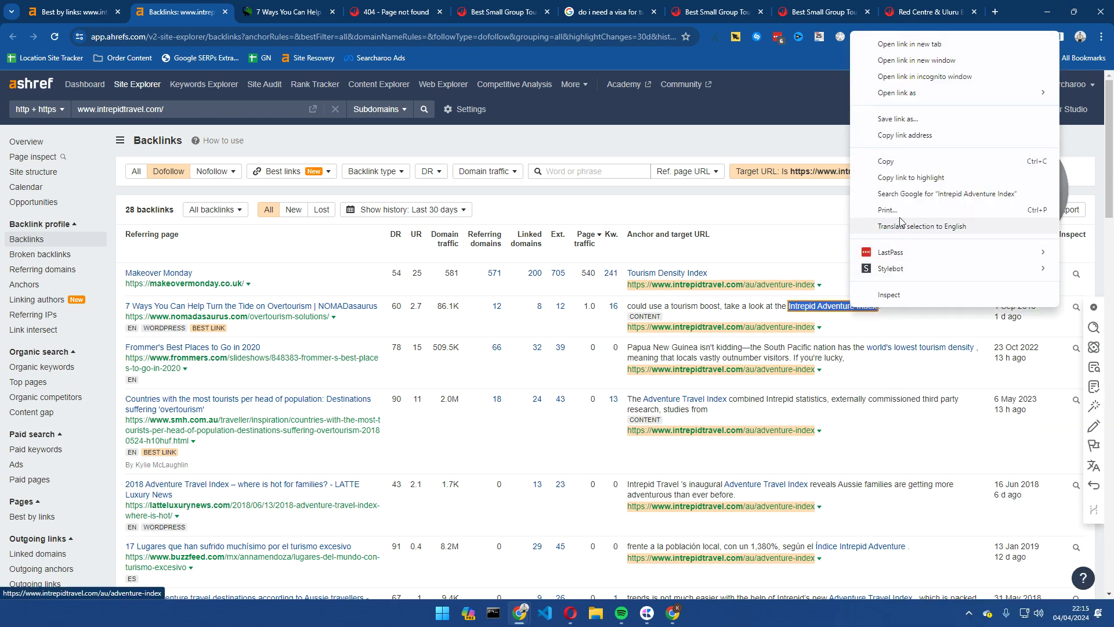
pyautogui.click(862, 164)
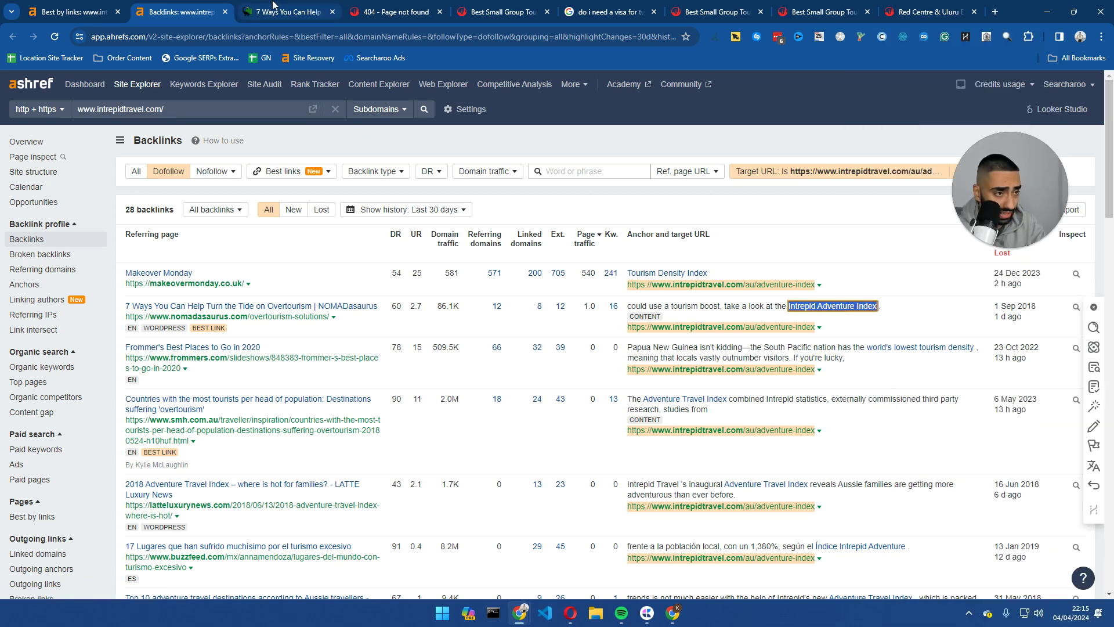
pyautogui.click(288, 12)
# Step: Accept cookies, find 'Intrepid Adventure Index' in the NOMADasaurus article, then return to Ahrefs backlinks
pyautogui.click(652, 427)
pyautogui.hotkey('ctrl', 'f')
pyautogui.hotkey('ctrl', 'v')
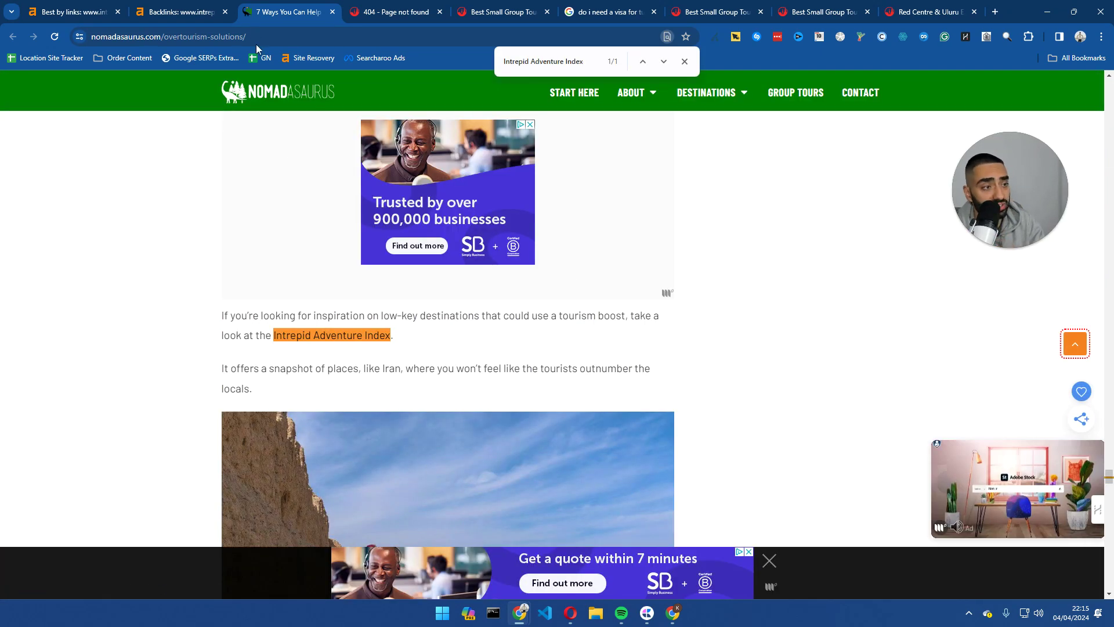
pyautogui.click(684, 61)
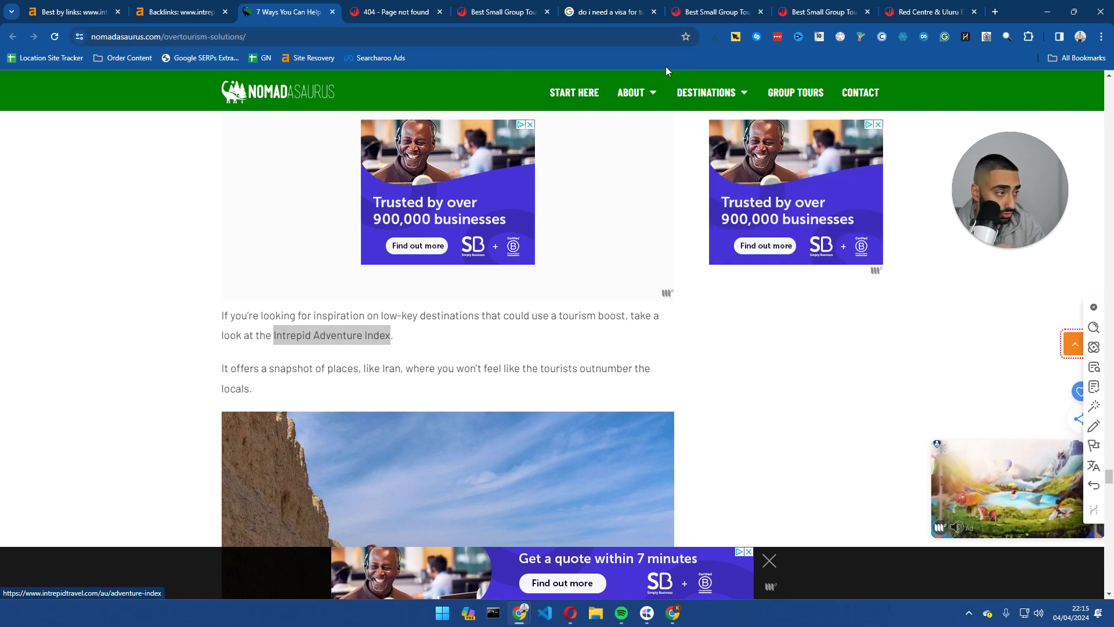
pyautogui.click(174, 13)
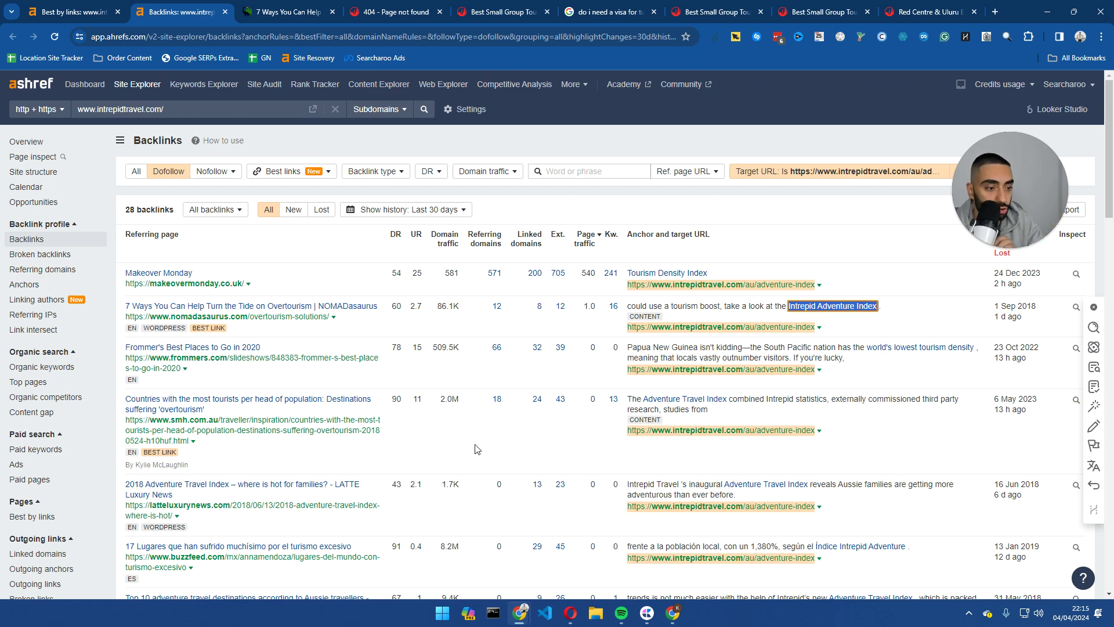
pyautogui.scroll(-6, 444, 452)
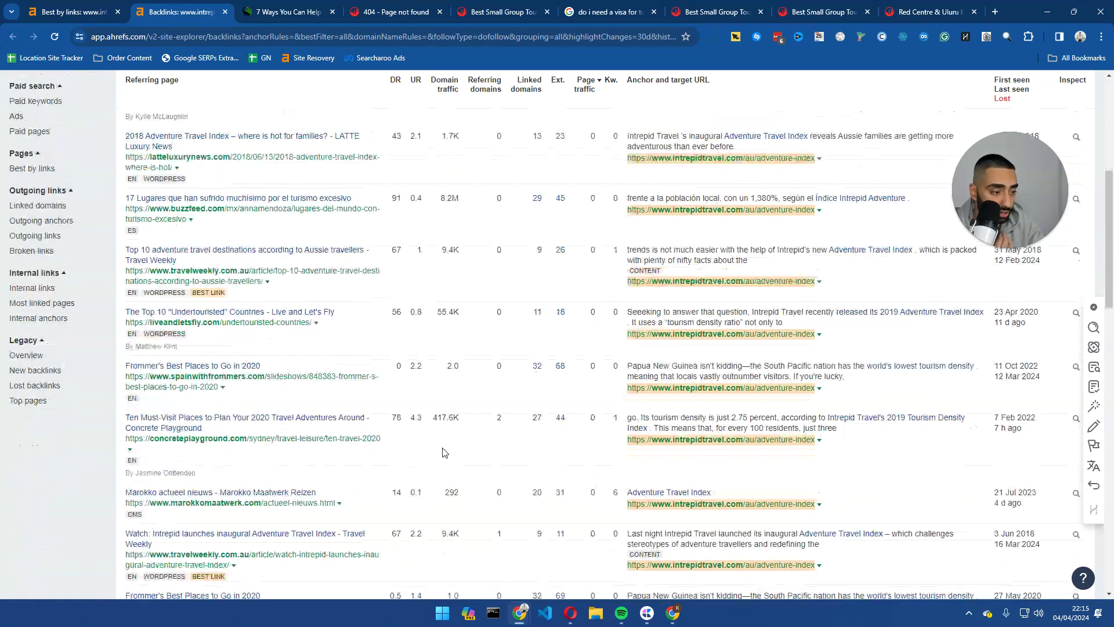
pyautogui.scroll(6, 444, 453)
pyautogui.moveTo(399, 243)
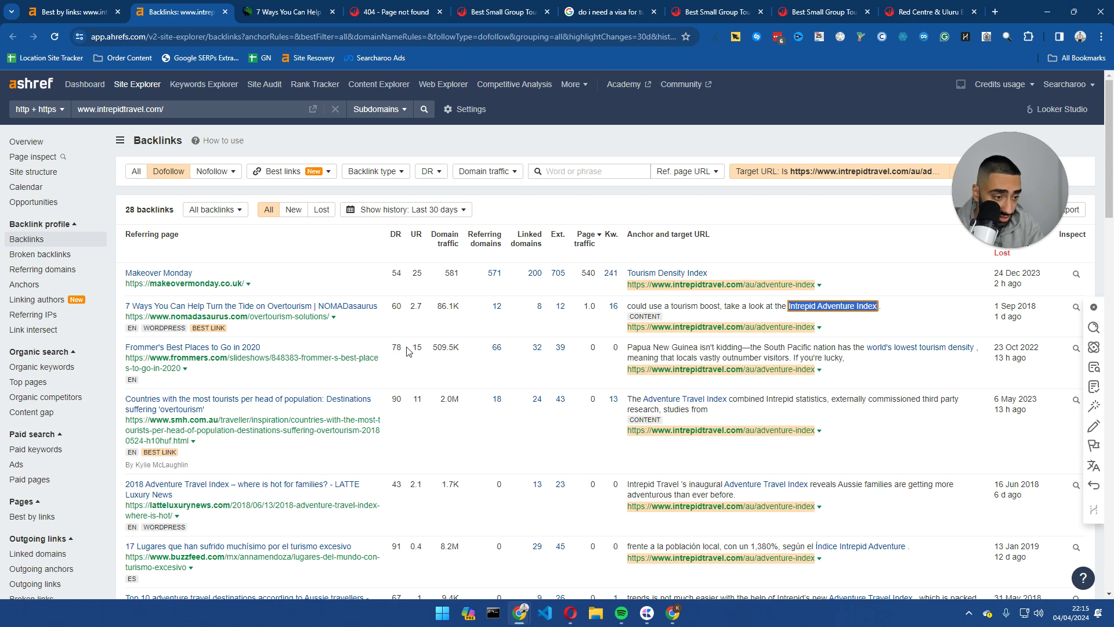
pyautogui.scroll(-2, 409, 351)
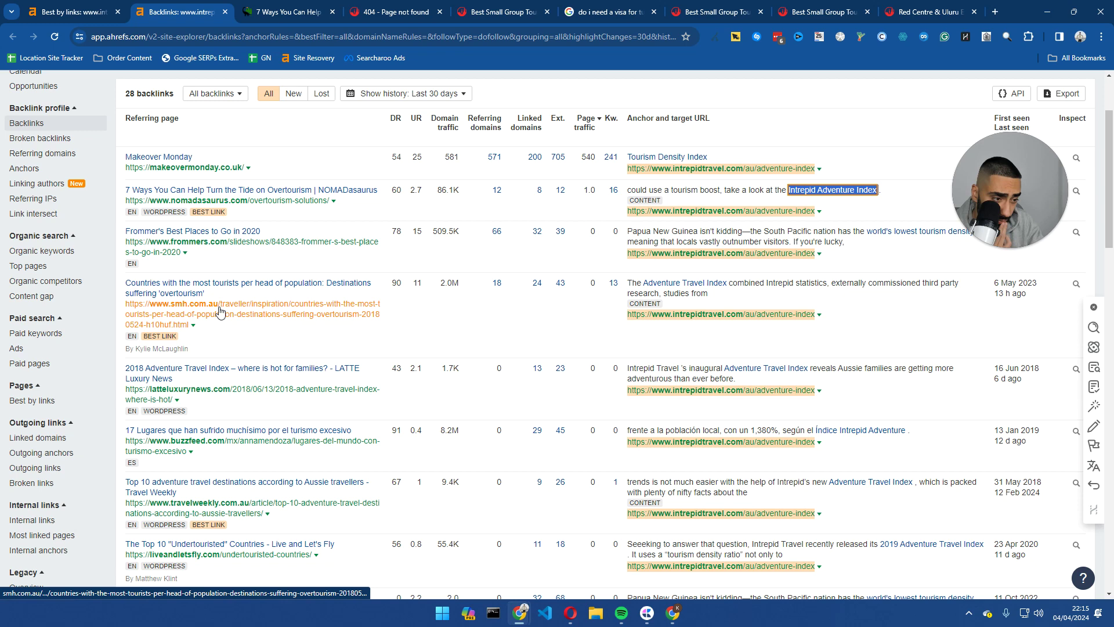
# Step: Review the Sydney Morning Herald overtourism article's Adventure Travel Index link, dismissing its privacy dialog, then return to Ahrefs
pyautogui.keyDown('ctrl'); pyautogui.click(320, 312); pyautogui.keyUp('ctrl')
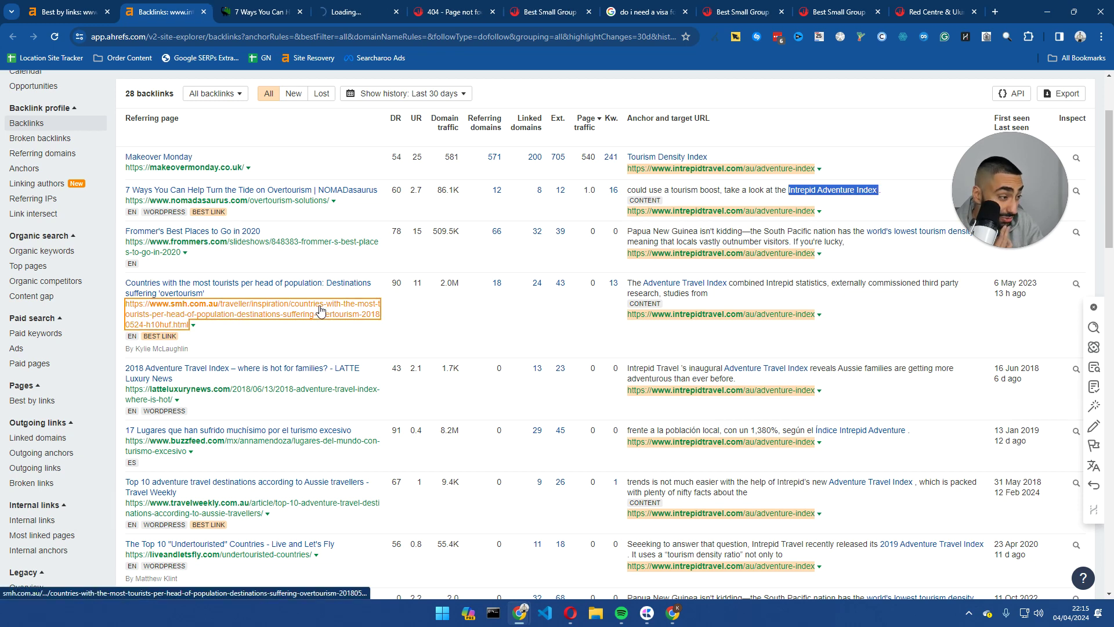
pyautogui.moveTo(347, 11); pyautogui.dragTo(250, 4)
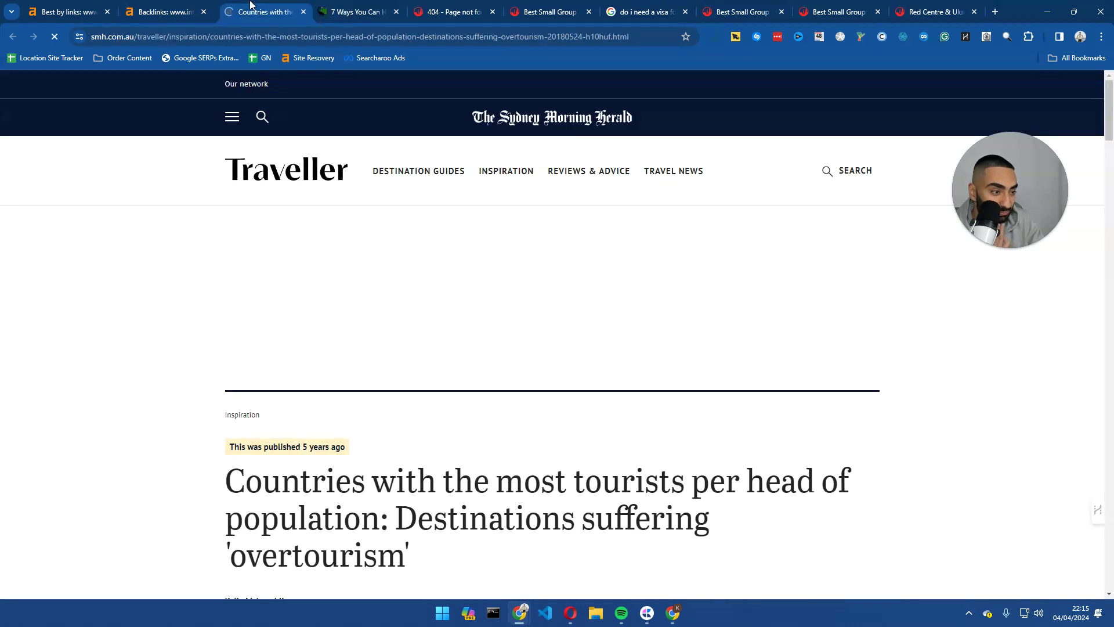
pyautogui.scroll(-9, 251, 312)
pyautogui.scroll(5, 250, 312)
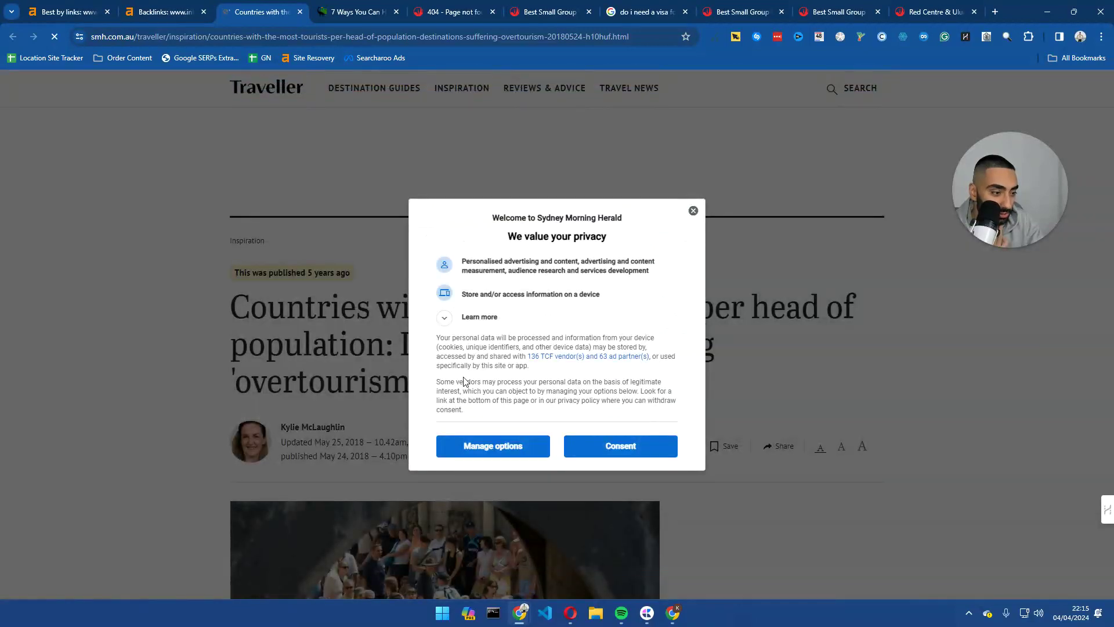
pyautogui.click(692, 210)
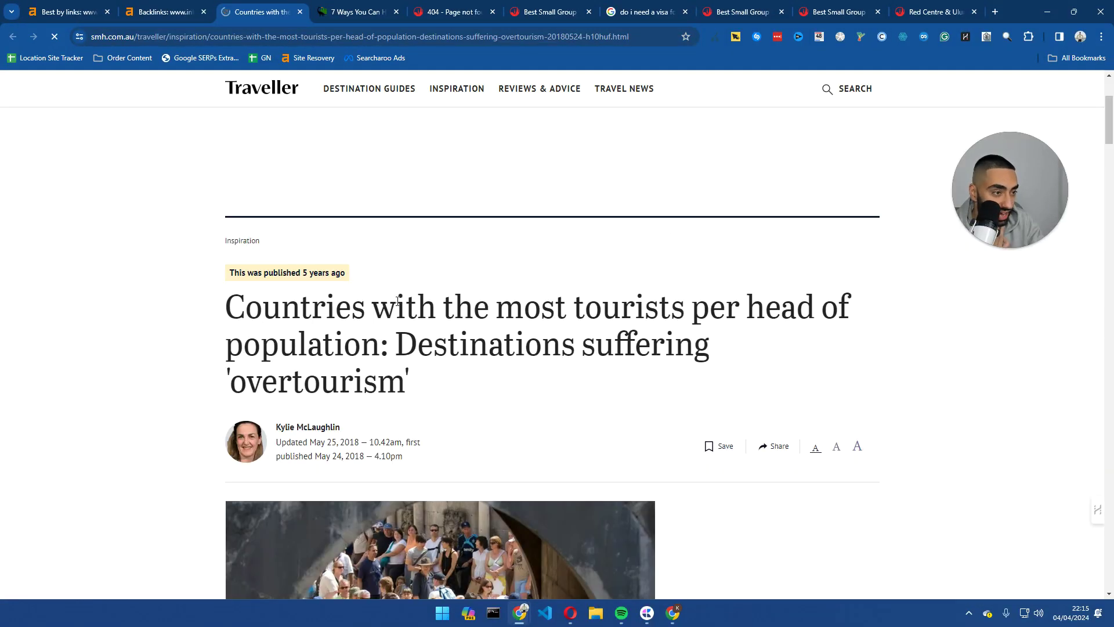
pyautogui.scroll(-15, 397, 301)
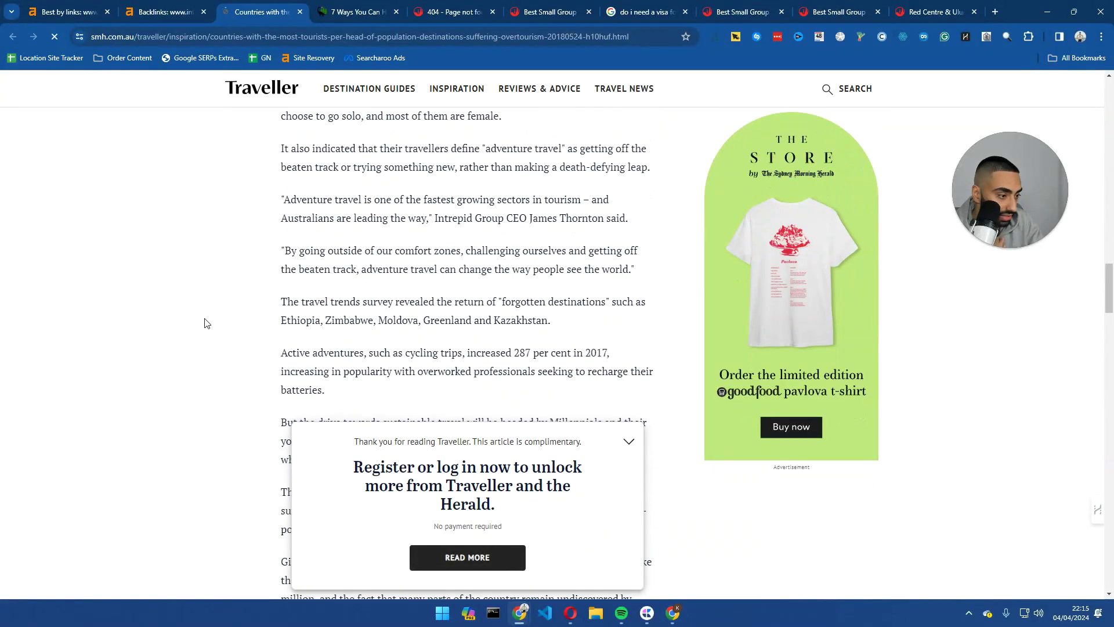
pyautogui.scroll(-8, 238, 323)
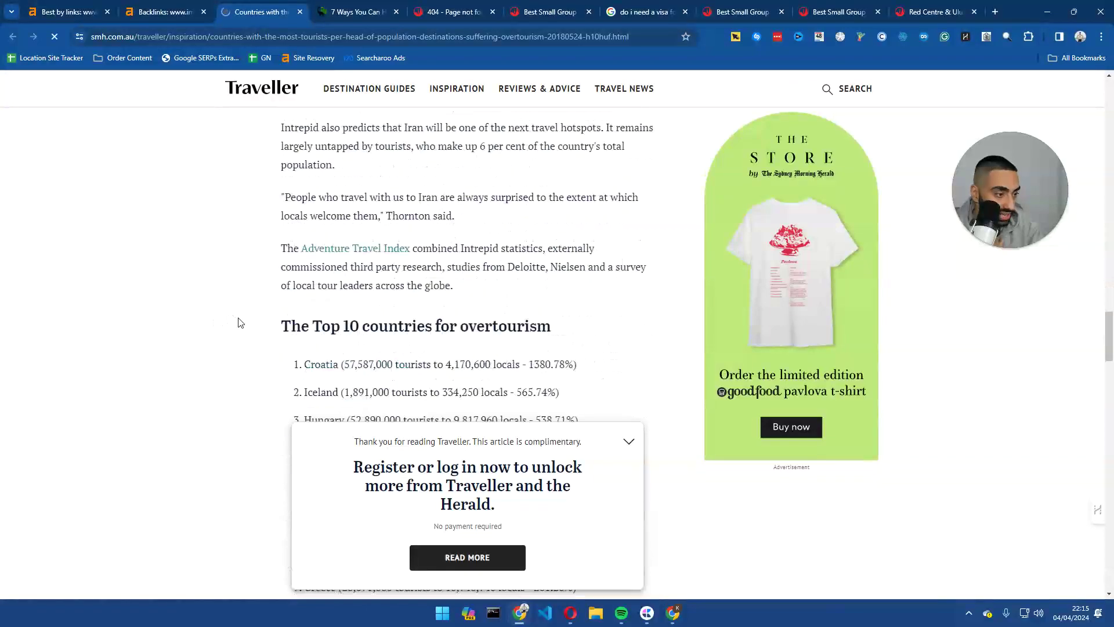
pyautogui.click(165, 12)
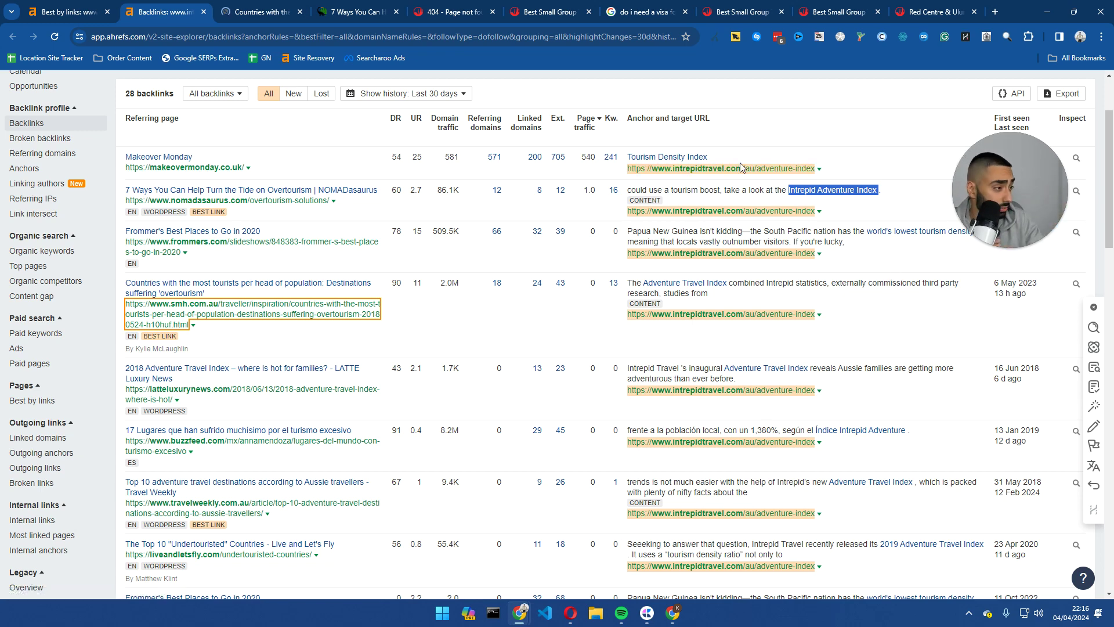
# Step: Select the adventure-index target URL, then search Google for 'wayback machine' in a new tab
pyautogui.moveTo(852, 170); pyautogui.dragTo(628, 171)
pyautogui.hotkey('ctrl', 'c')
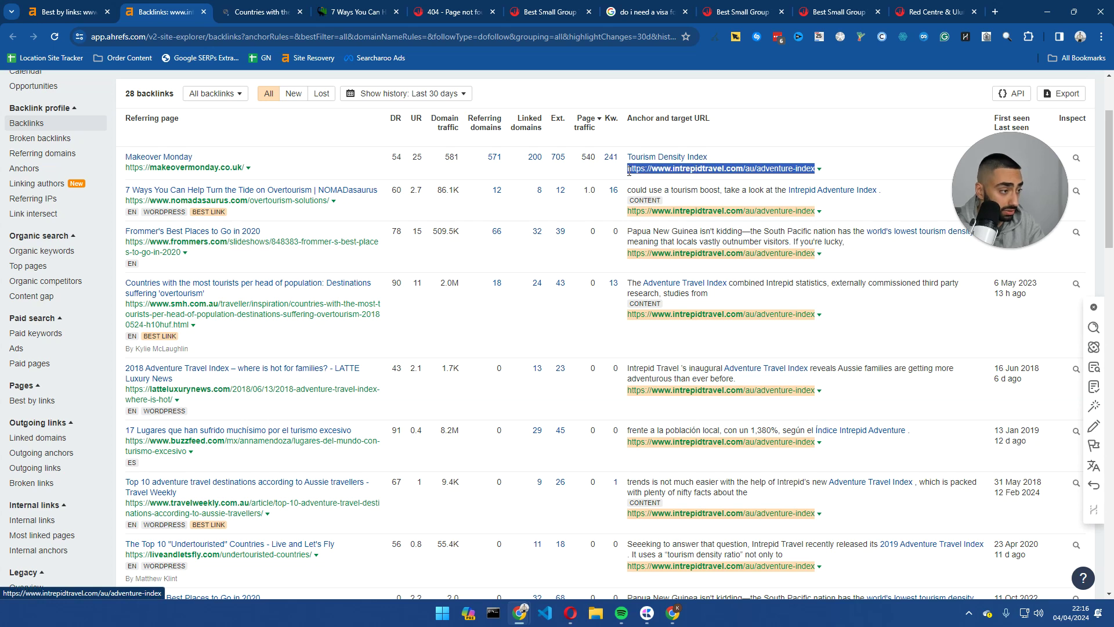
pyautogui.click(996, 11)
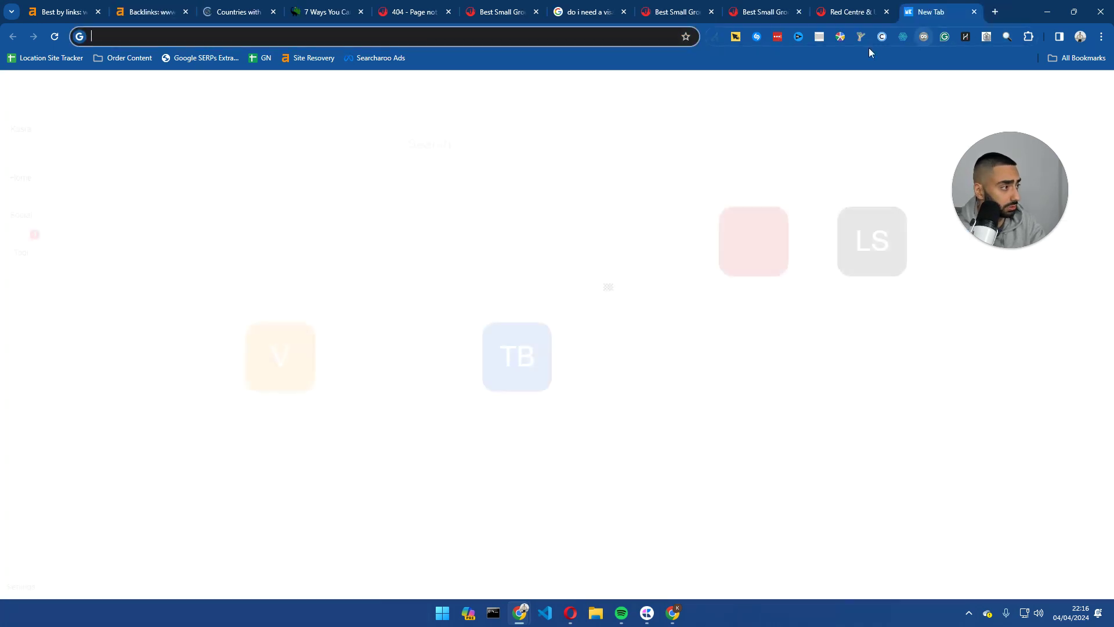
pyautogui.write('google.com')
pyautogui.press('Return')
pyautogui.moveTo(936, 11); pyautogui.dragTo(148, 11)
pyautogui.write('wayback')
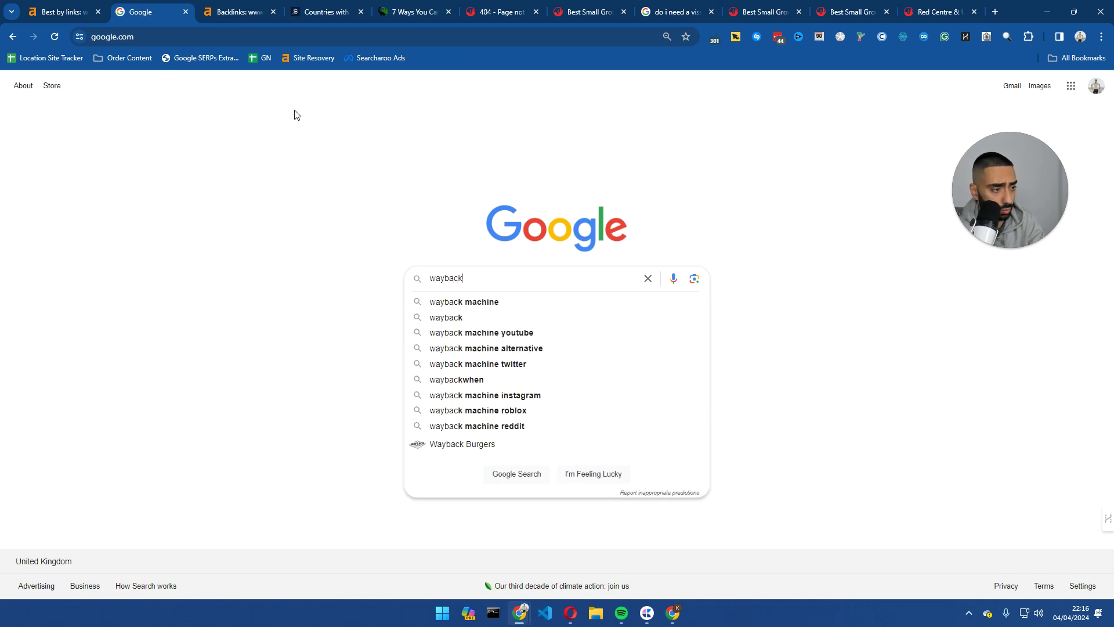
pyautogui.click(463, 304)
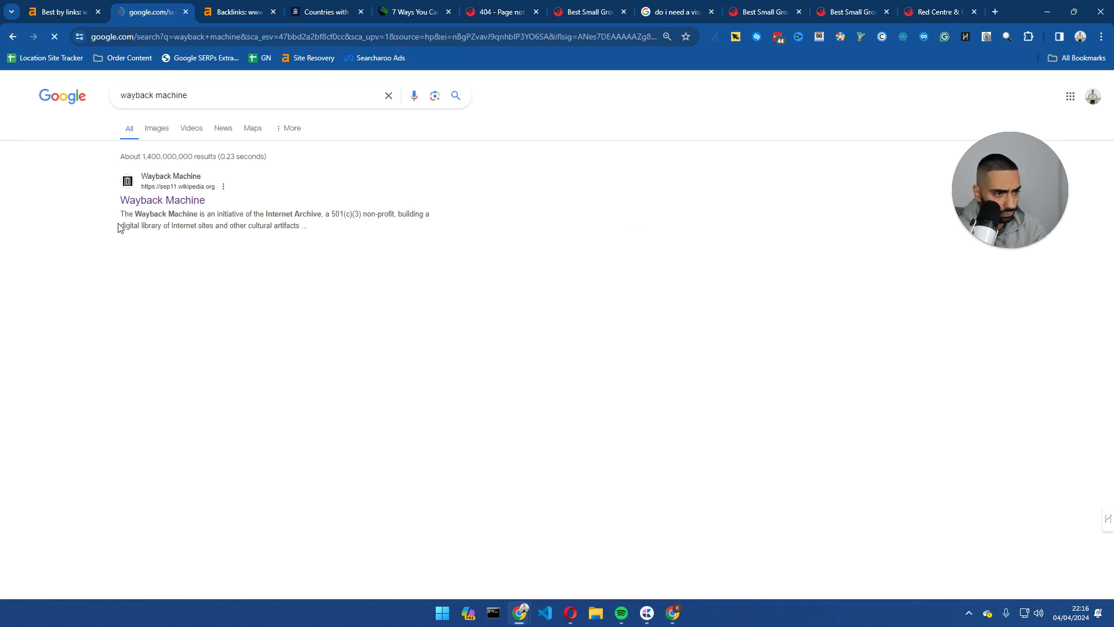
# Step: Look up archived captures of the Intrepid adventure-index URL in the Wayback Machine
pyautogui.click(185, 201)
pyautogui.click(429, 165)
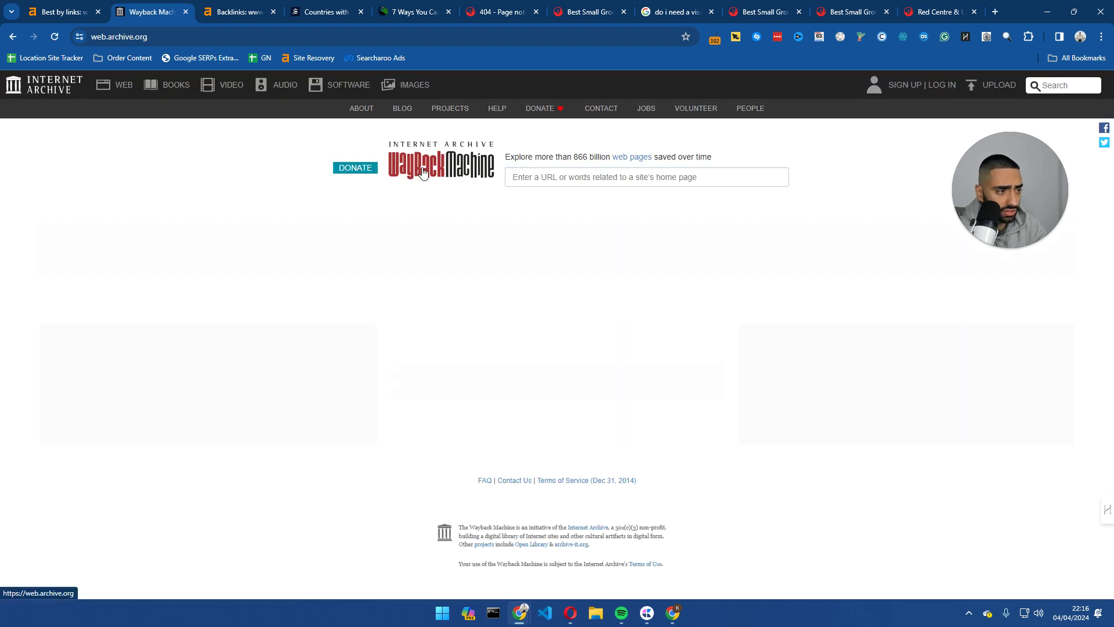
pyautogui.click(565, 177)
pyautogui.hotkey('ctrl', 'v')
pyautogui.press('Return')
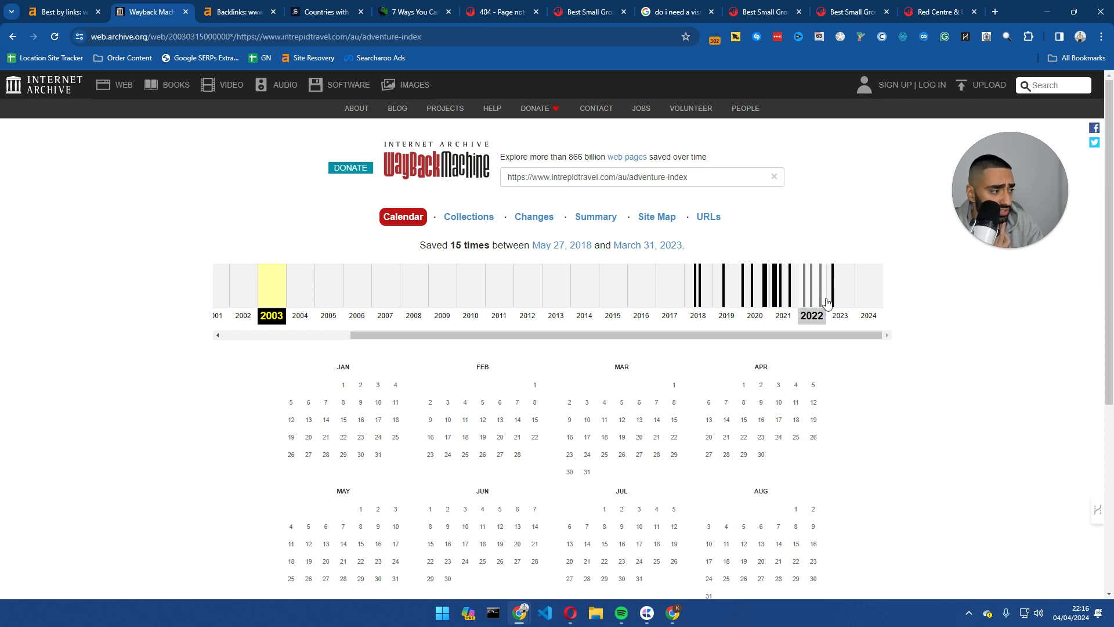
# Step: Open the 8 March 2022 14:14:00 snapshot from the 2022 capture calendar
pyautogui.click(836, 302)
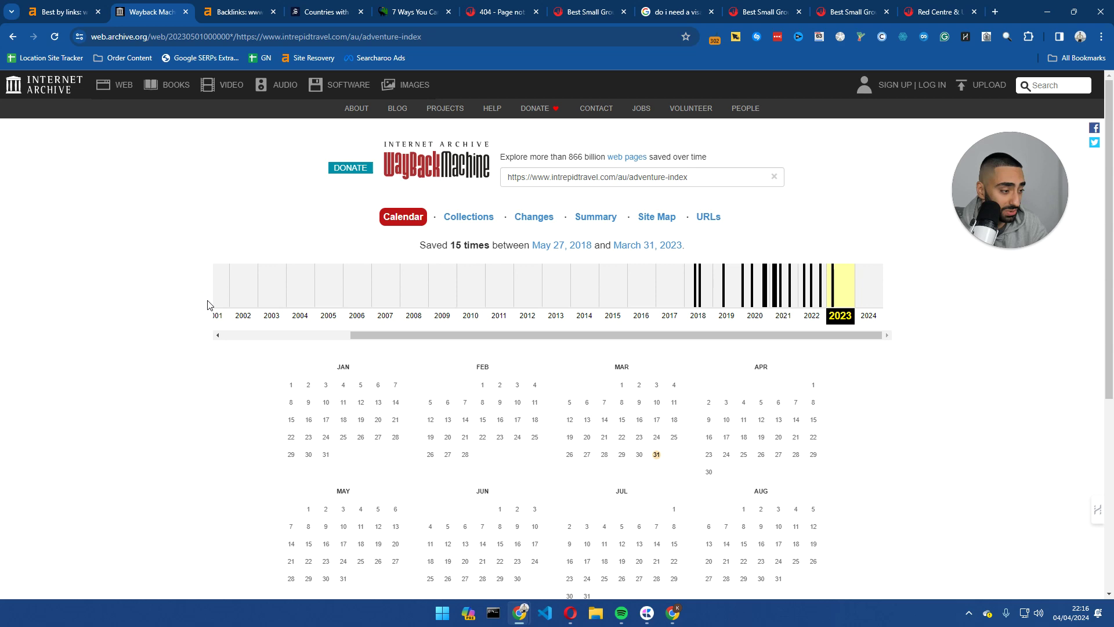
pyautogui.scroll(-4, 209, 310)
pyautogui.scroll(4, 211, 313)
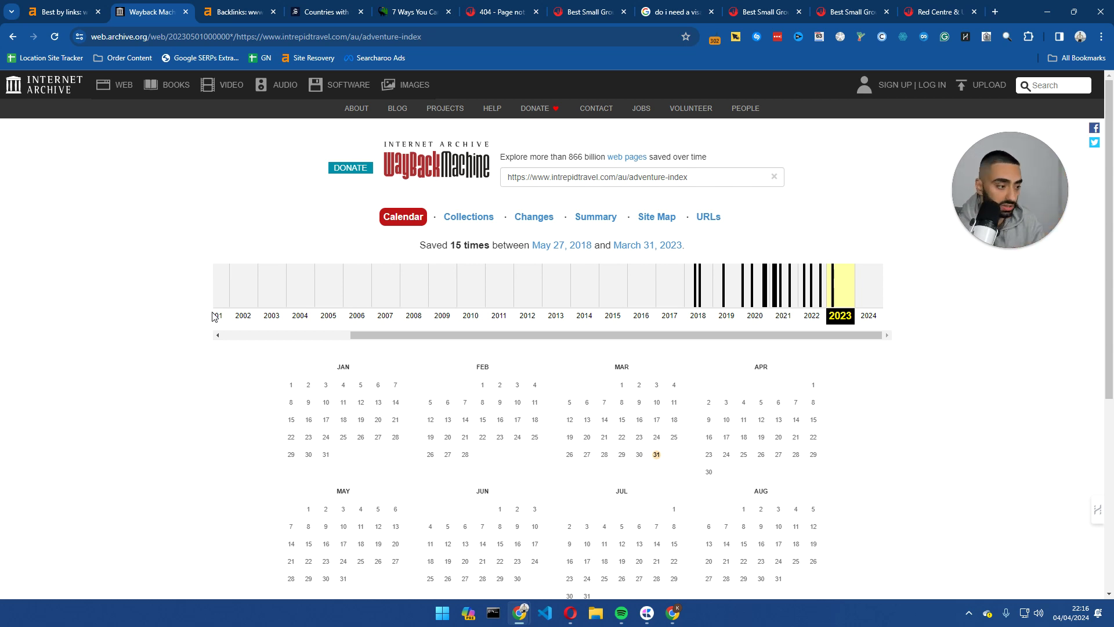
pyautogui.click(814, 318)
pyautogui.moveTo(605, 404)
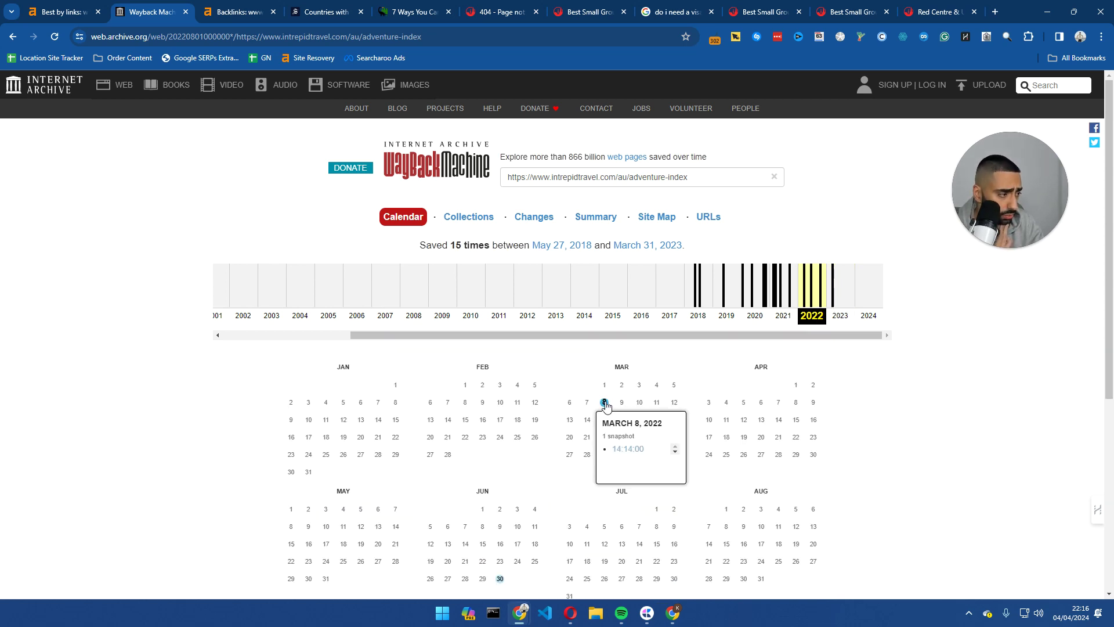
pyautogui.click(628, 448)
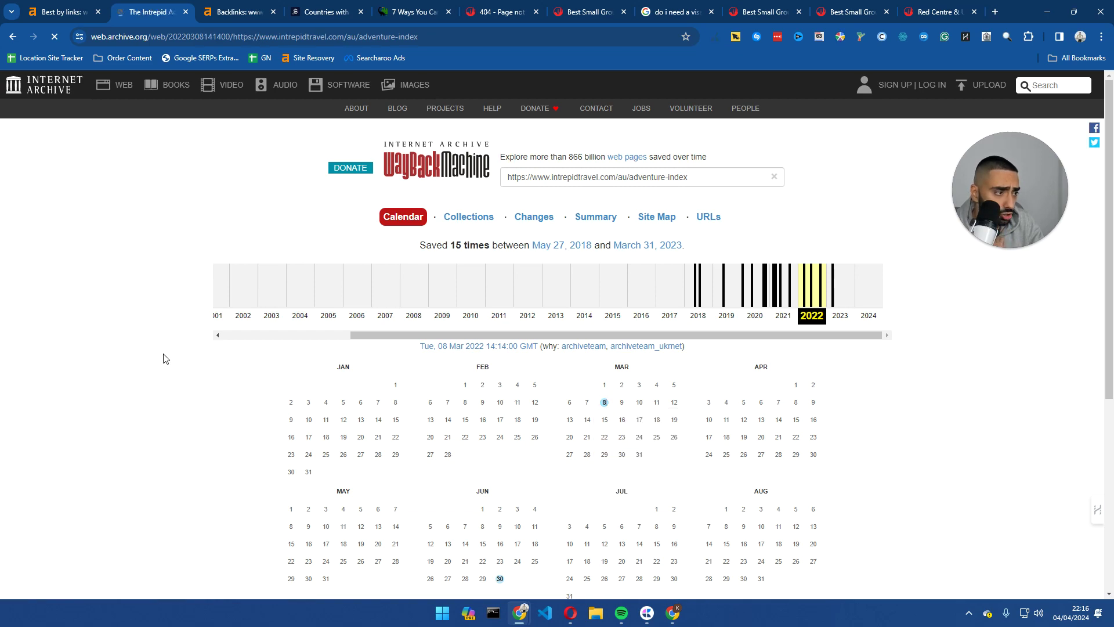
# Step: Scroll through the archived March 2022 Adventure Index page and accept its cookie notice
pyautogui.scroll(-6, 489, 289)
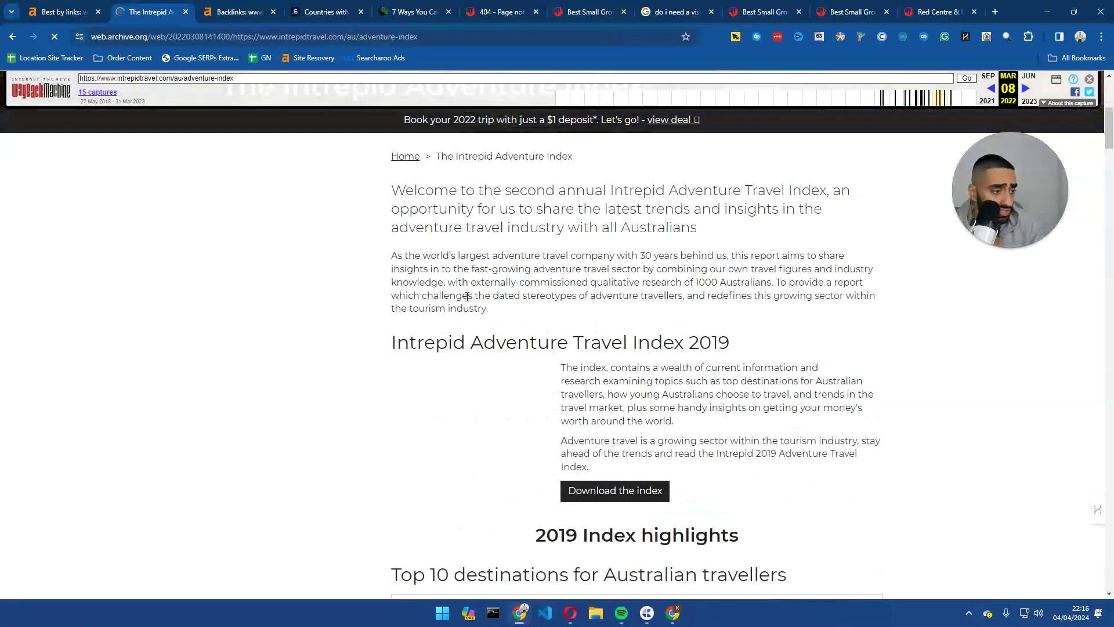
pyautogui.scroll(2, 466, 299)
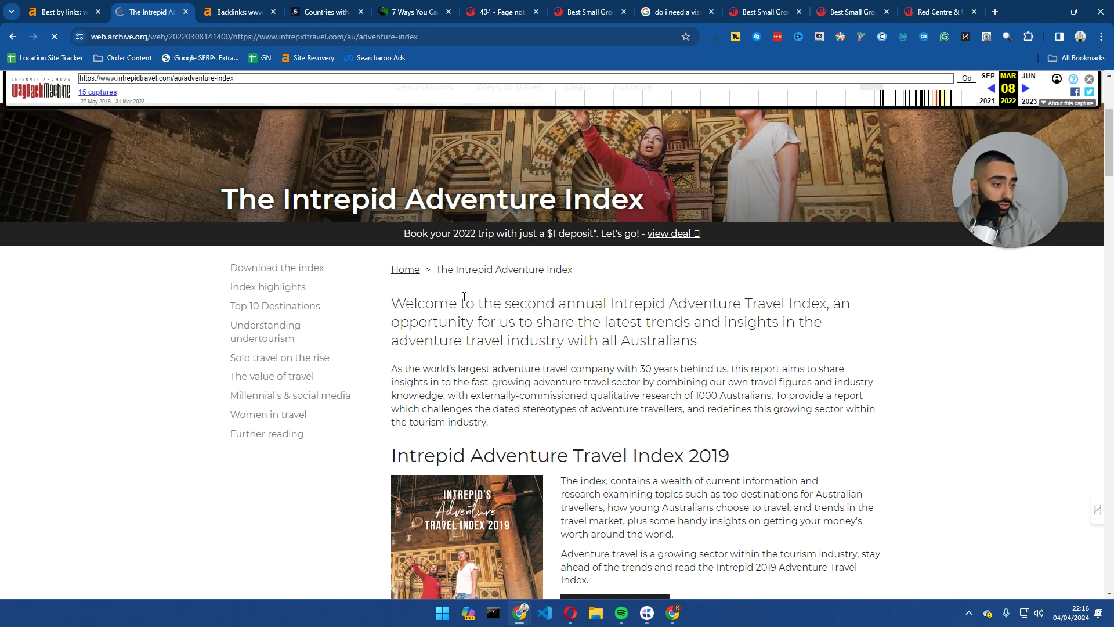
pyautogui.scroll(-8, 630, 398)
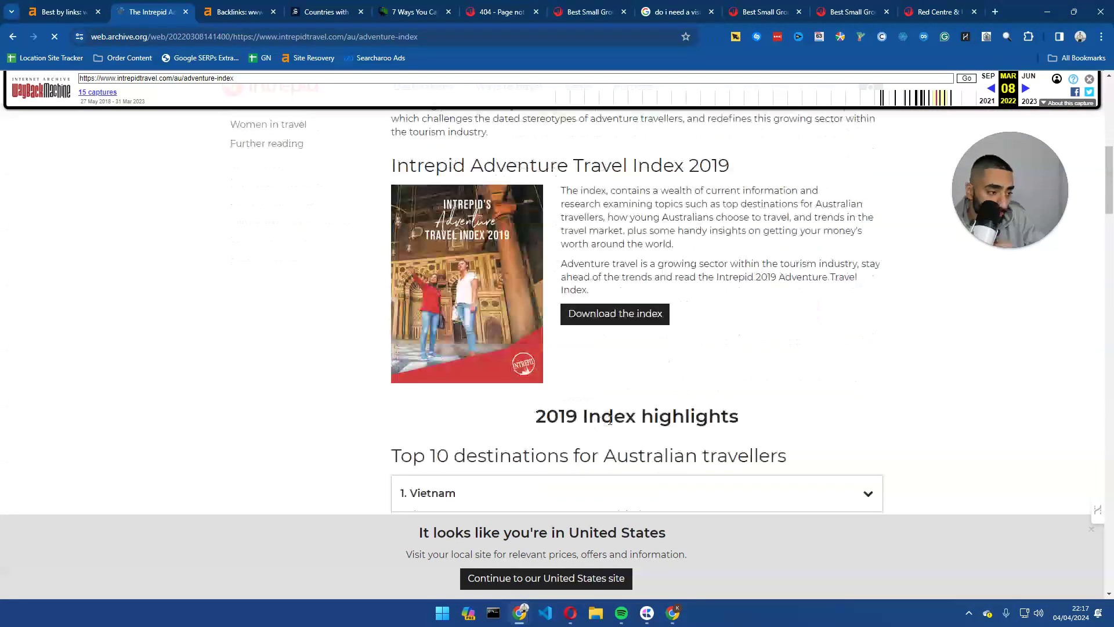
pyautogui.scroll(6, 556, 330)
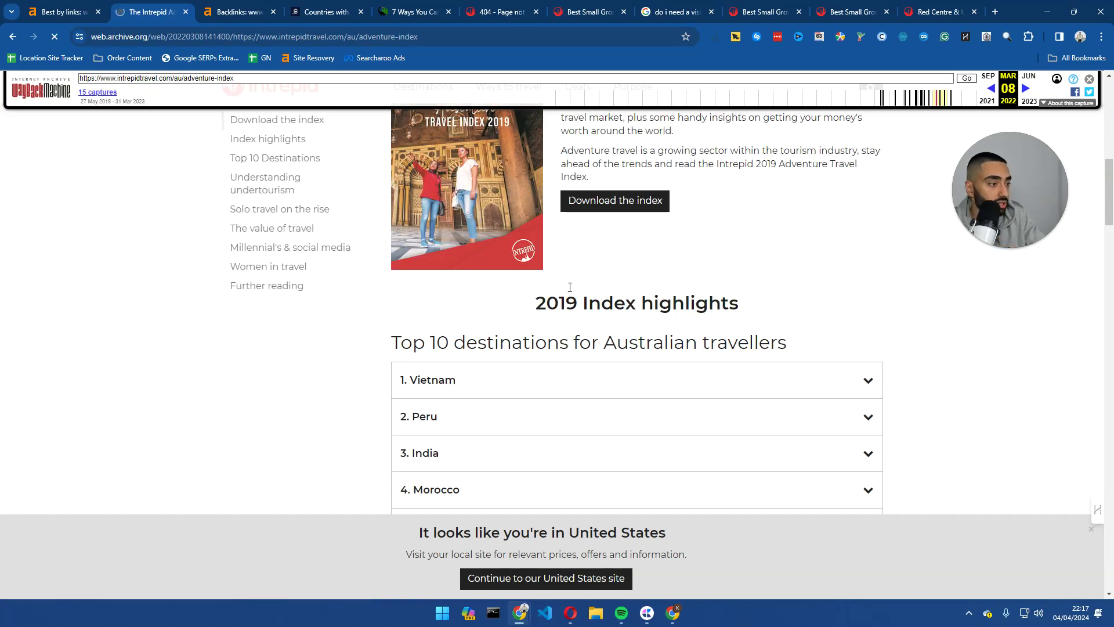
pyautogui.scroll(-4, 555, 330)
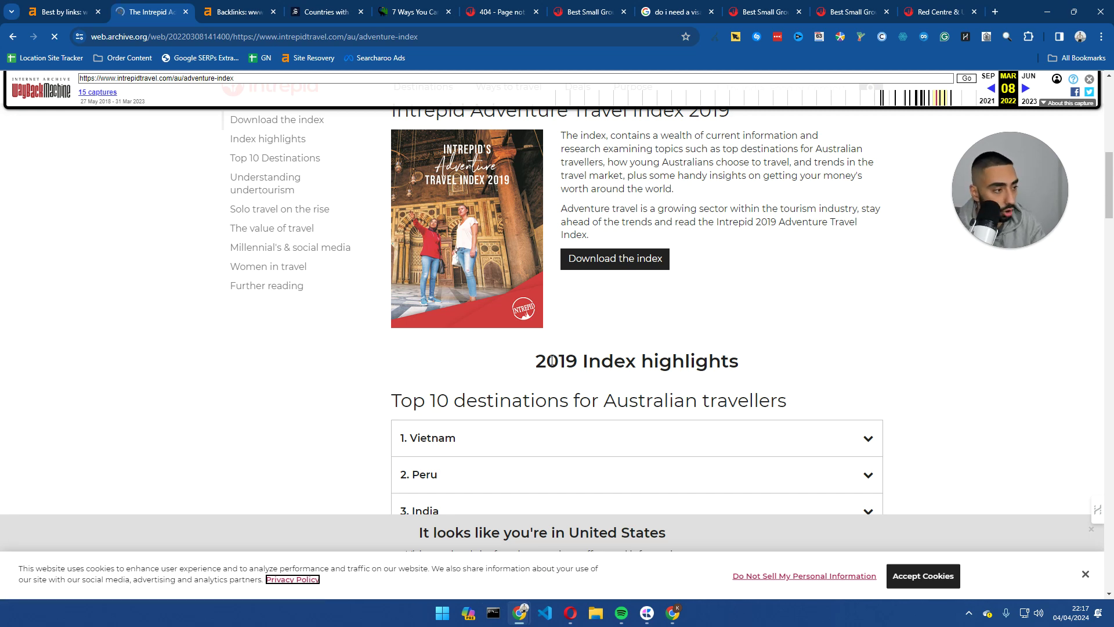
pyautogui.scroll(-14, 624, 357)
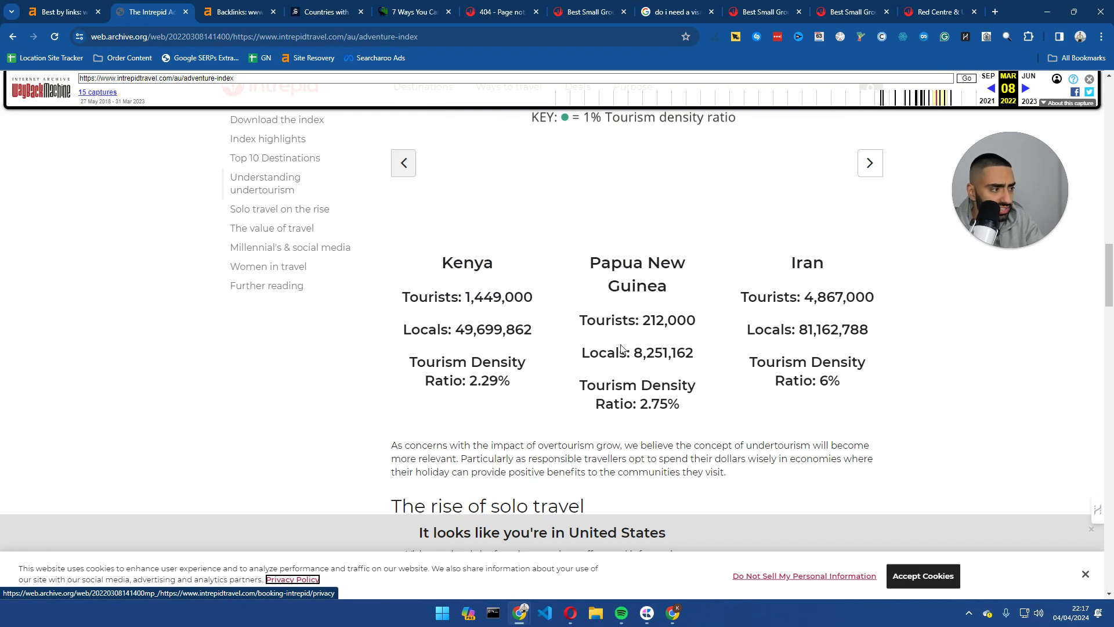
pyautogui.scroll(18, 589, 325)
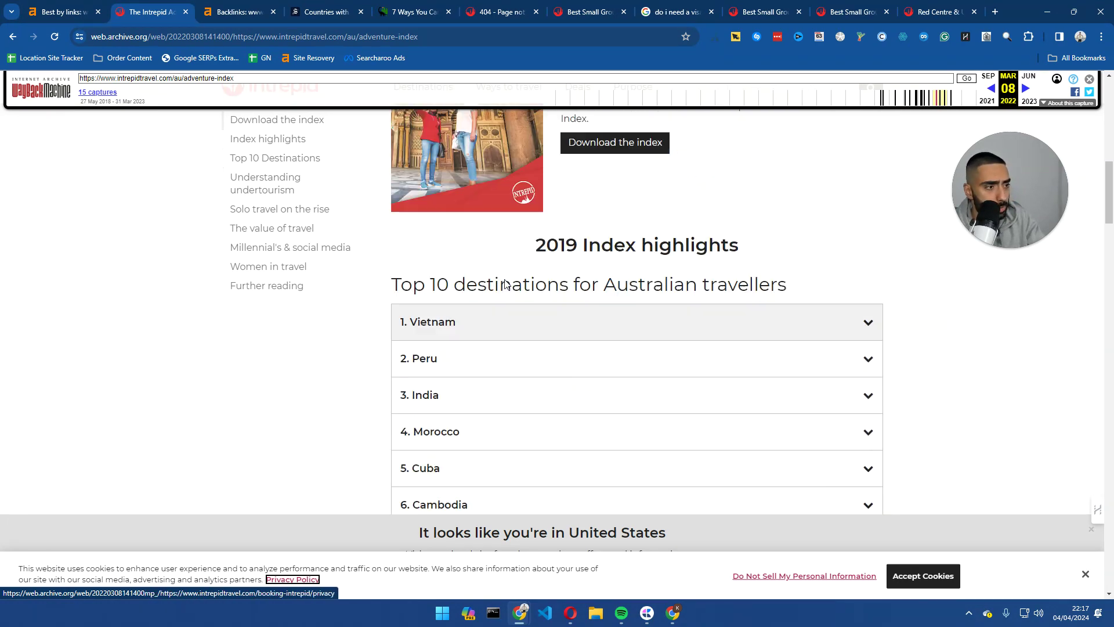
pyautogui.scroll(3, 648, 299)
pyautogui.scroll(-10, 667, 336)
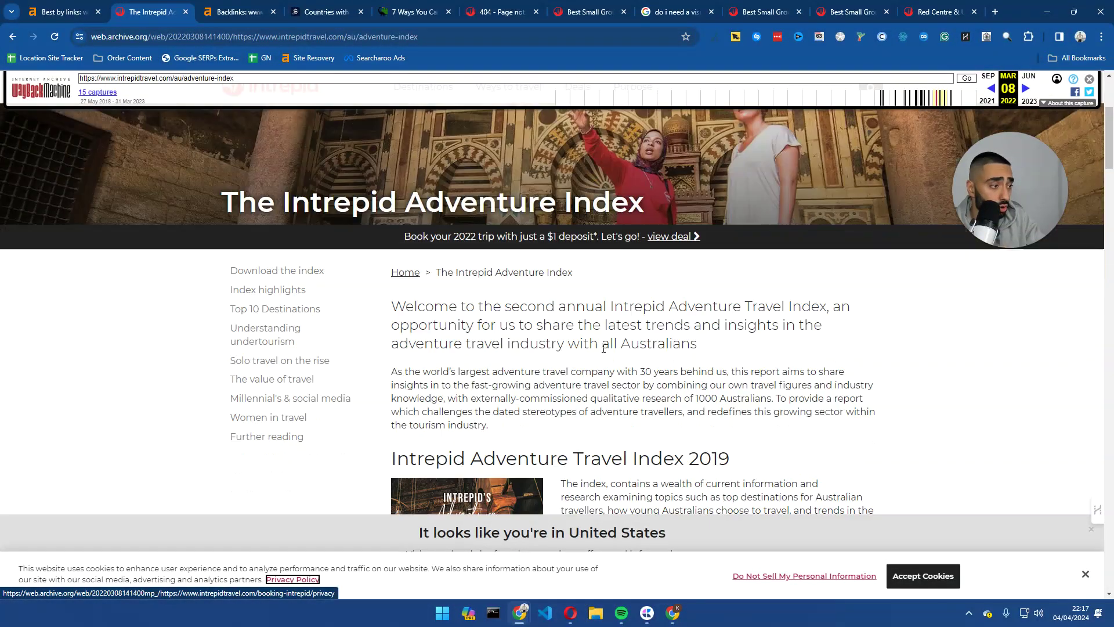
pyautogui.scroll(1, 701, 373)
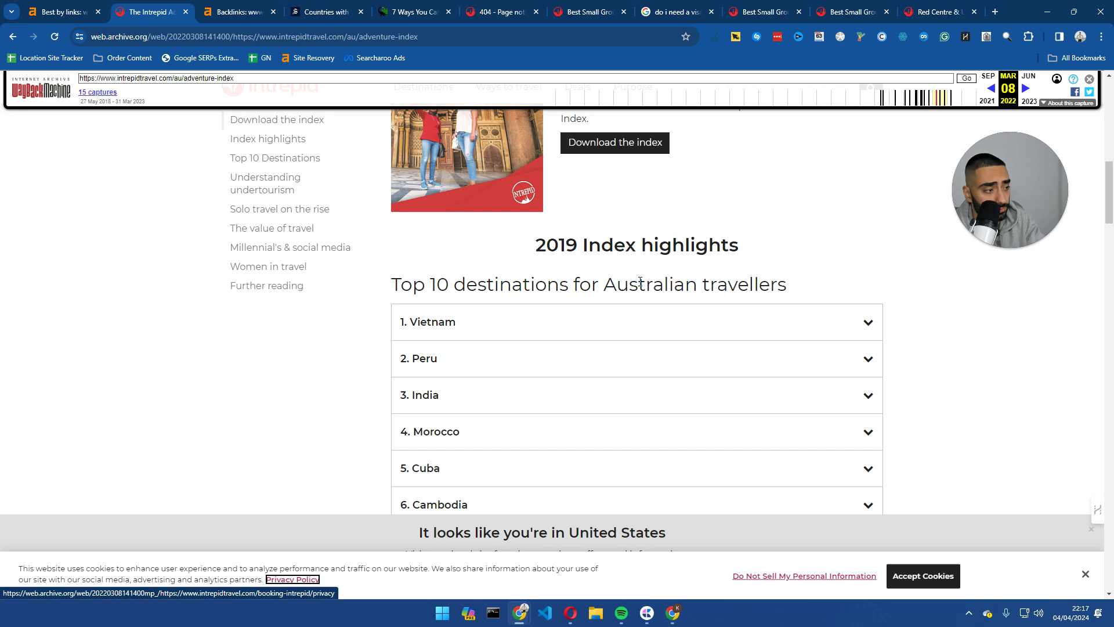
pyautogui.scroll(-12, 797, 293)
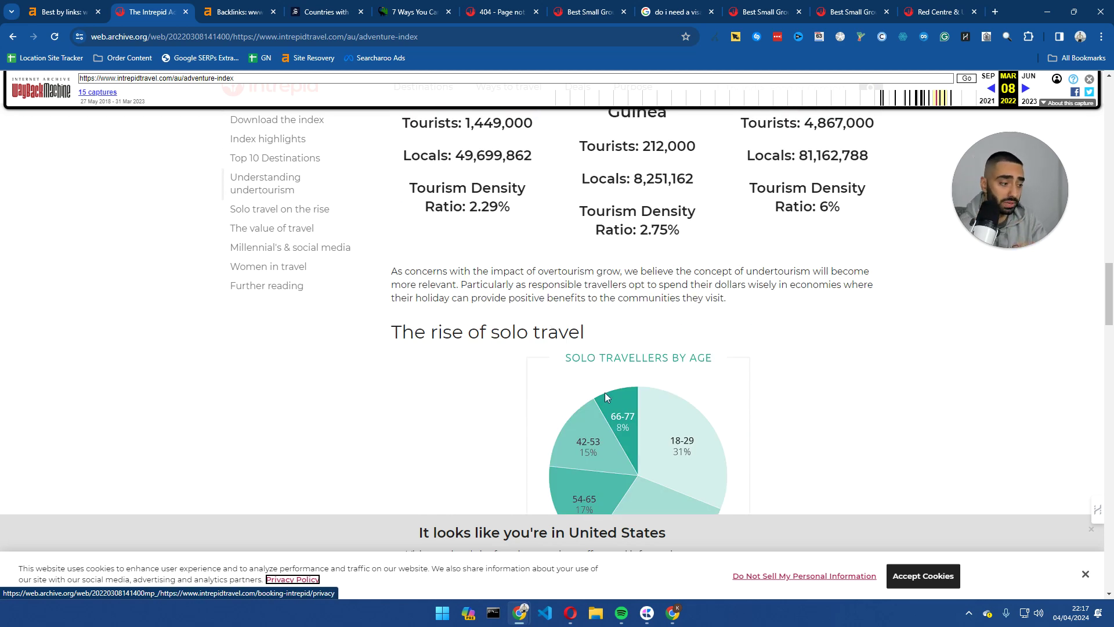
pyautogui.click(923, 576)
# Step: Review the archived page's Top 10 destinations, then return to the Ahrefs backlinks list
pyautogui.scroll(-6, 668, 444)
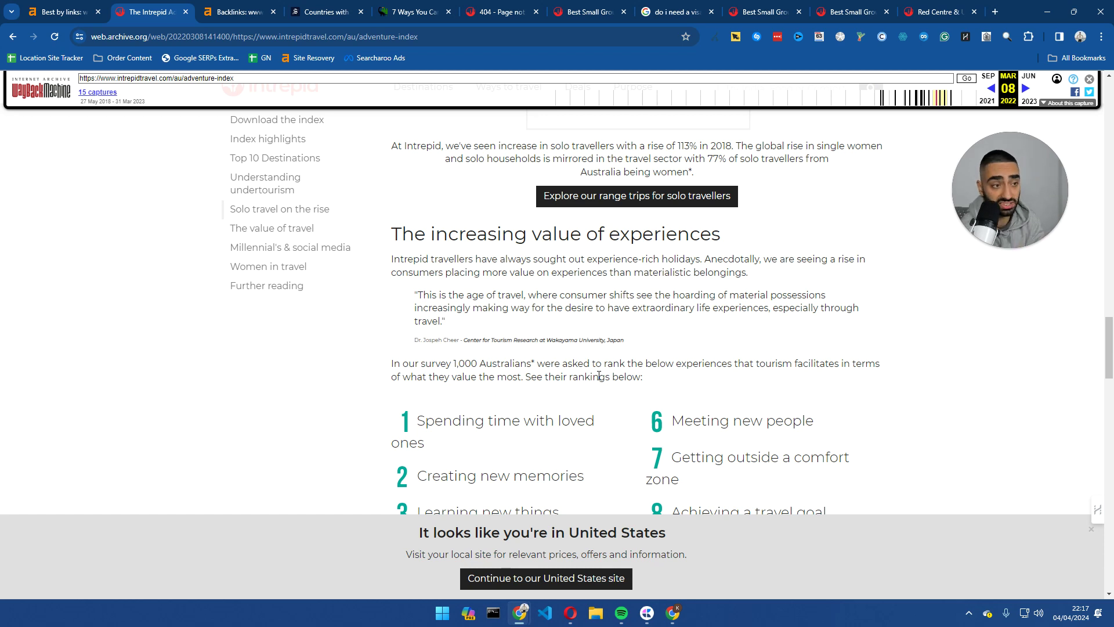
pyautogui.scroll(-8, 598, 375)
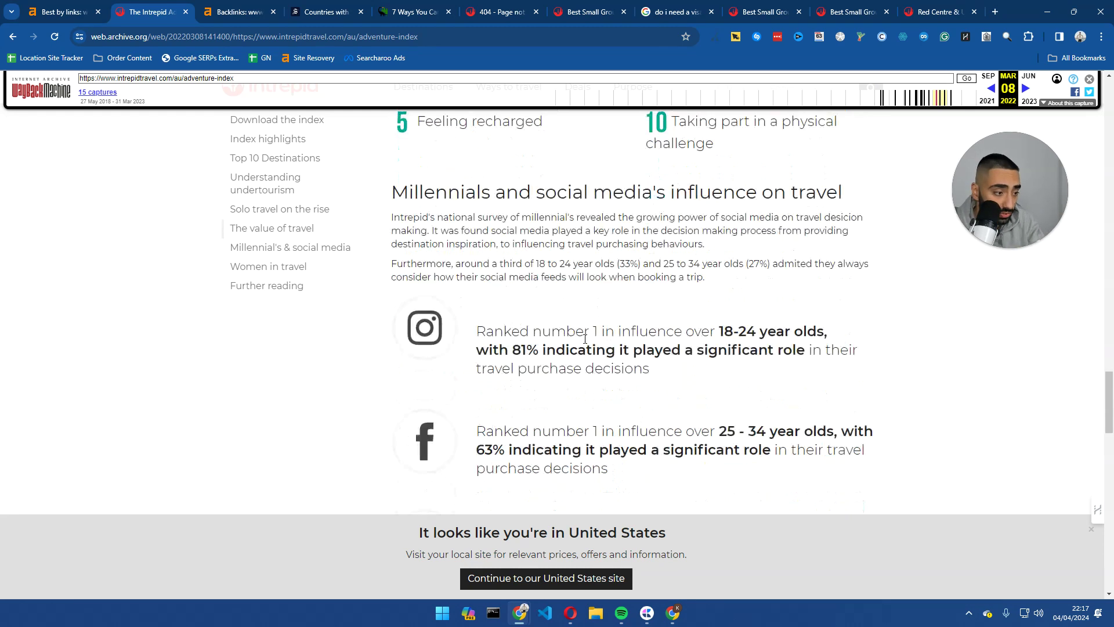
pyautogui.scroll(-18, 597, 354)
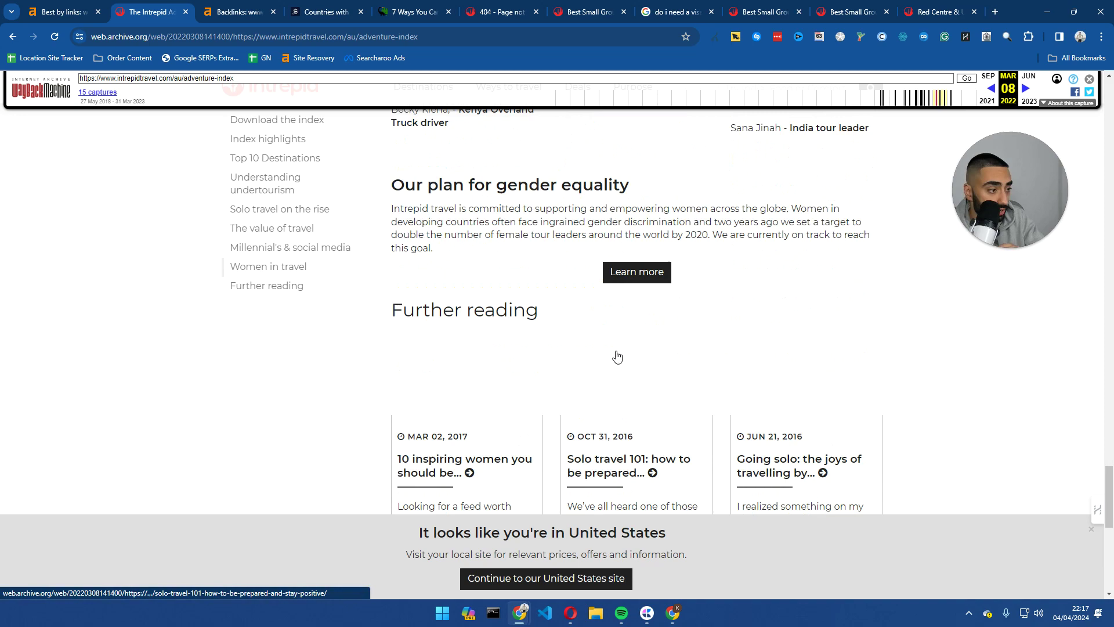
pyautogui.scroll(15, 610, 358)
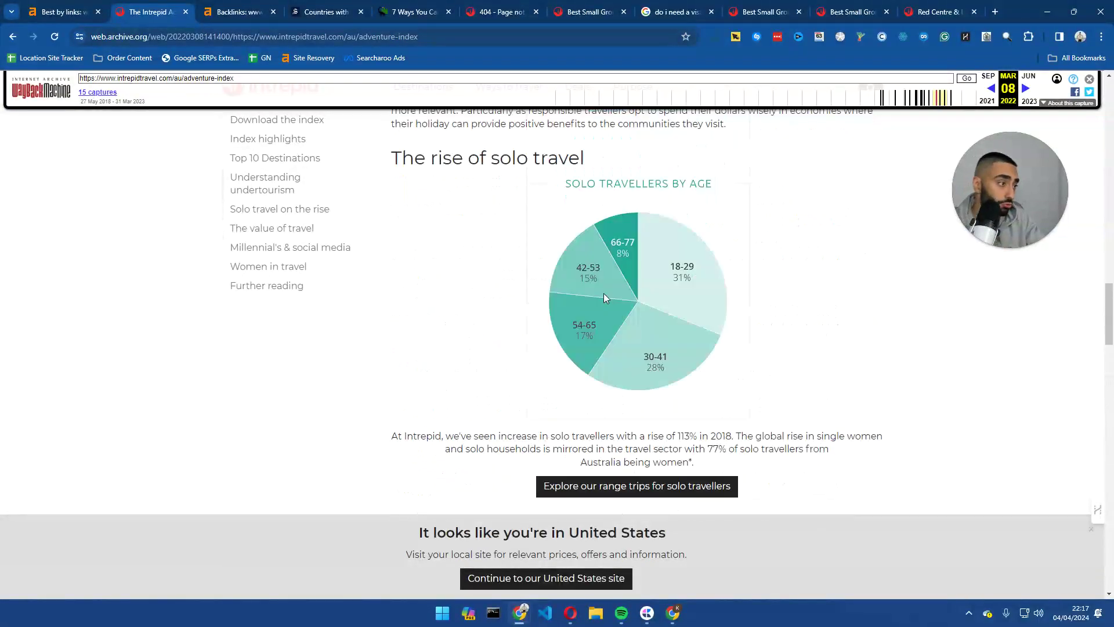
pyautogui.scroll(5, 605, 298)
pyautogui.scroll(1, 605, 299)
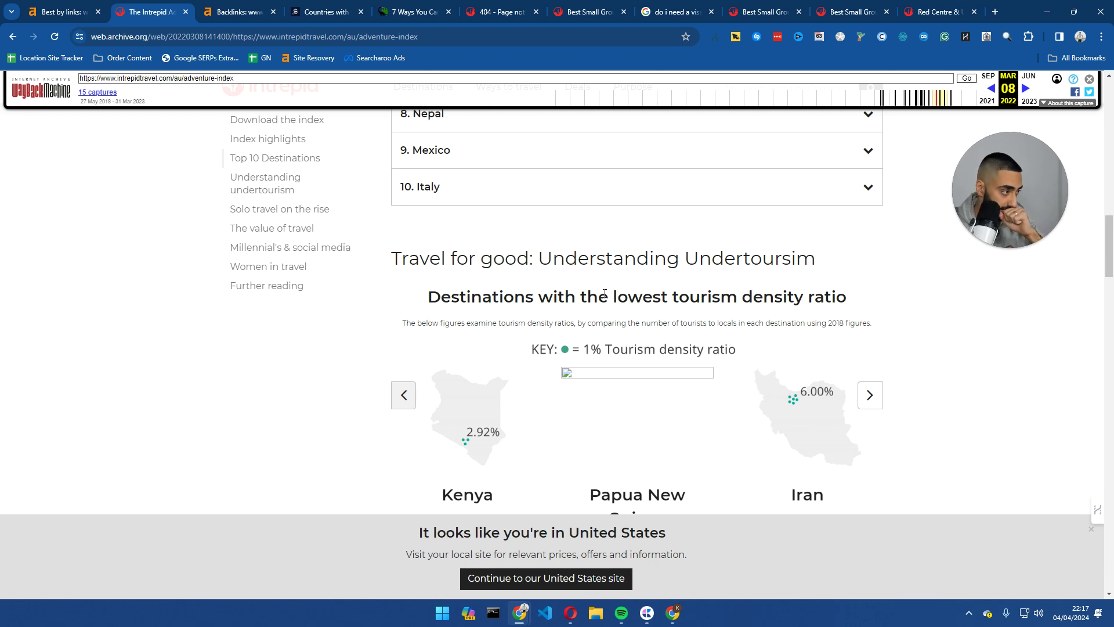
pyautogui.scroll(5, 695, 258)
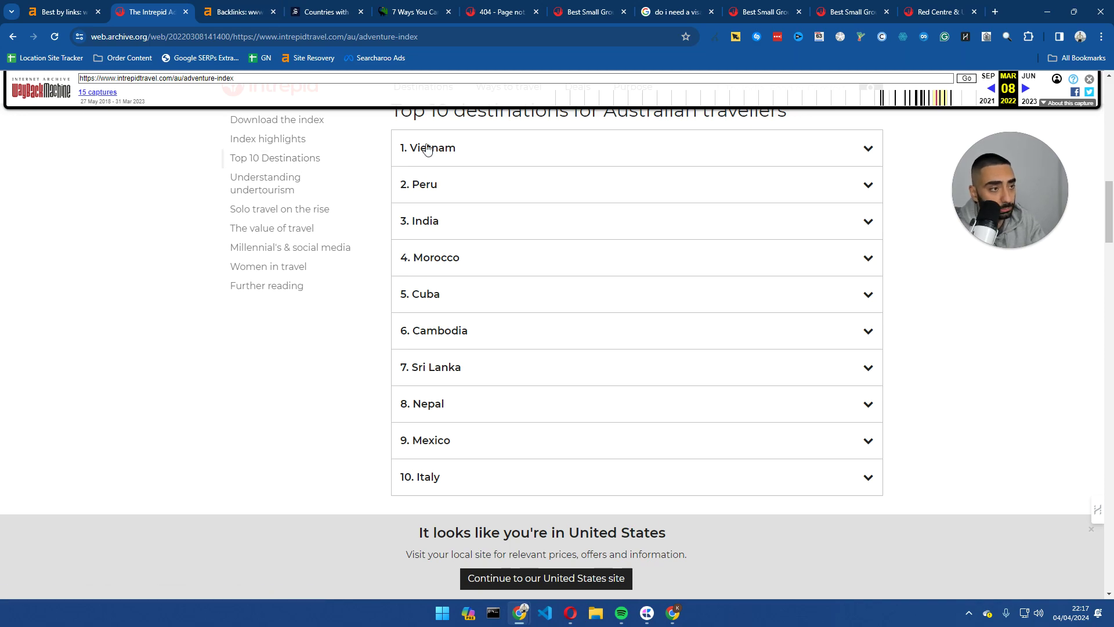
pyautogui.scroll(15, 438, 309)
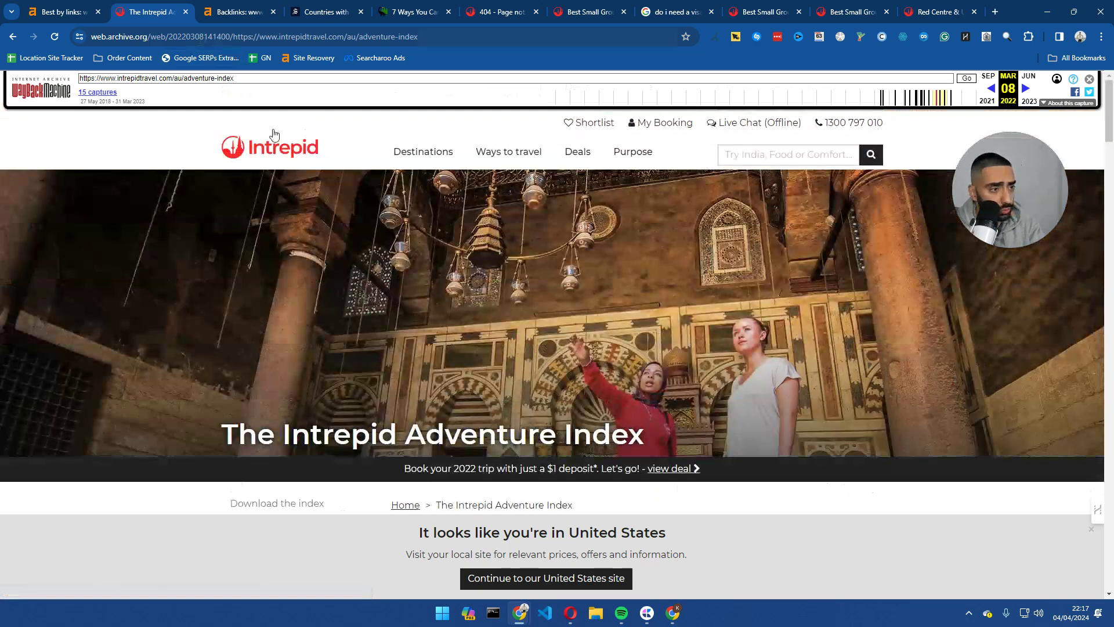
pyautogui.scroll(-1, 524, 307)
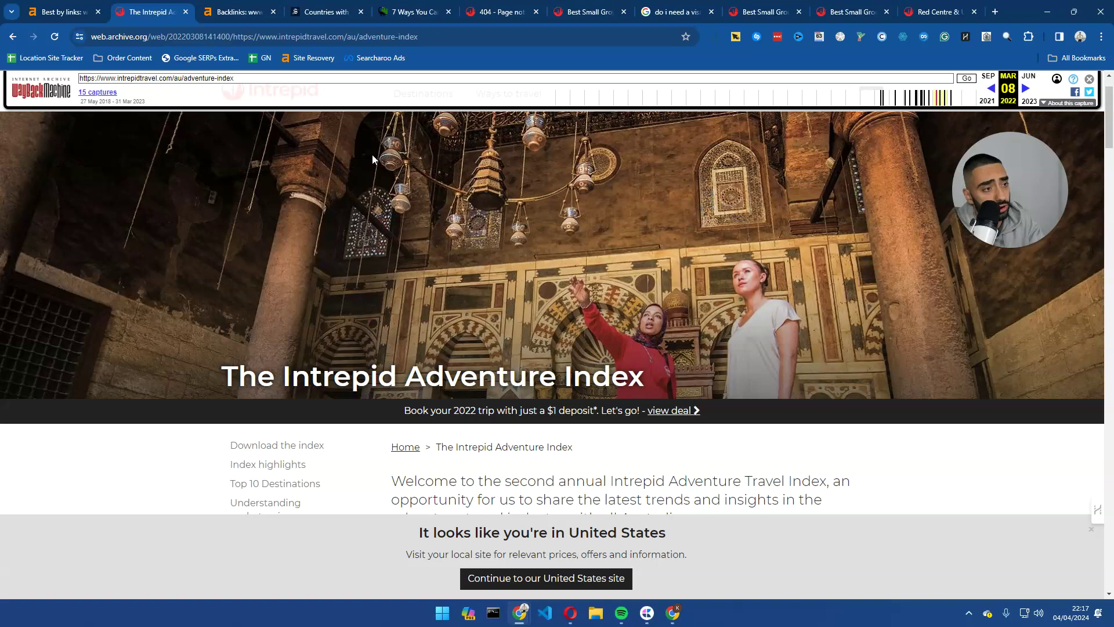
pyautogui.click(238, 11)
# Step: Open the Nomadasaurus 'Turn the Tide on Overtourism' referring page in a new tab and select its domain
pyautogui.scroll(2, 406, 249)
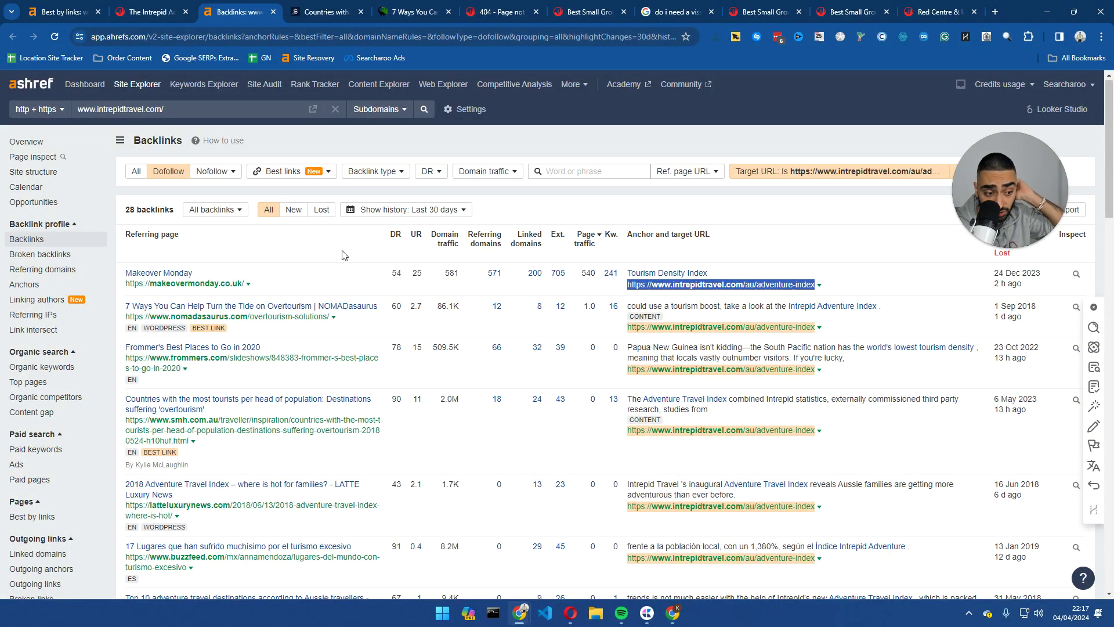
pyautogui.scroll(-1, 306, 299)
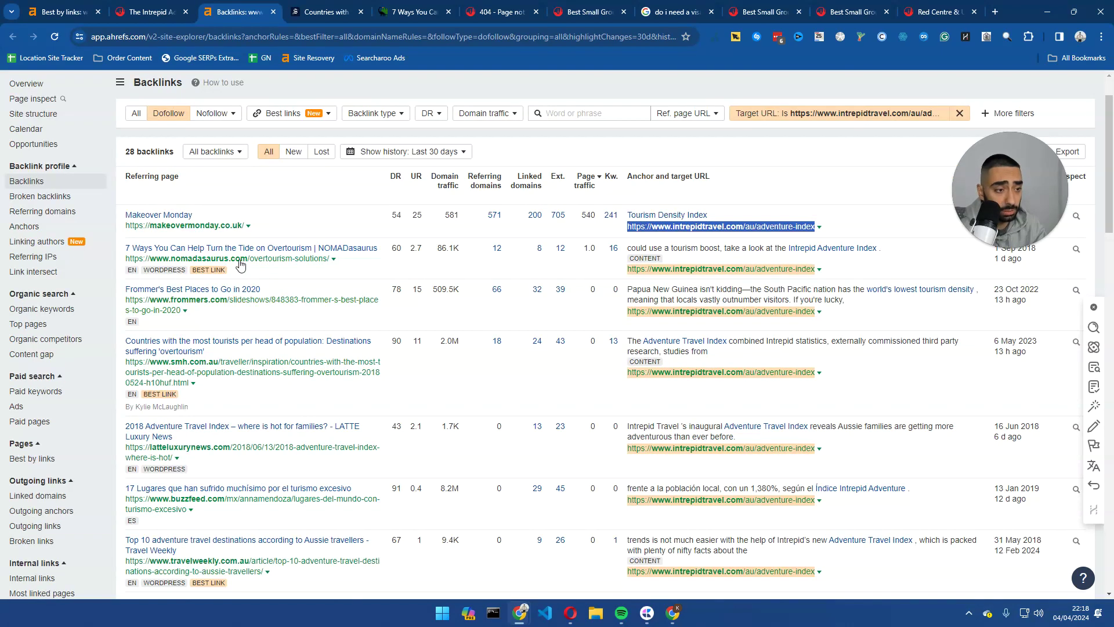
pyautogui.moveTo(124, 248); pyautogui.dragTo(221, 261)
pyautogui.click(292, 265)
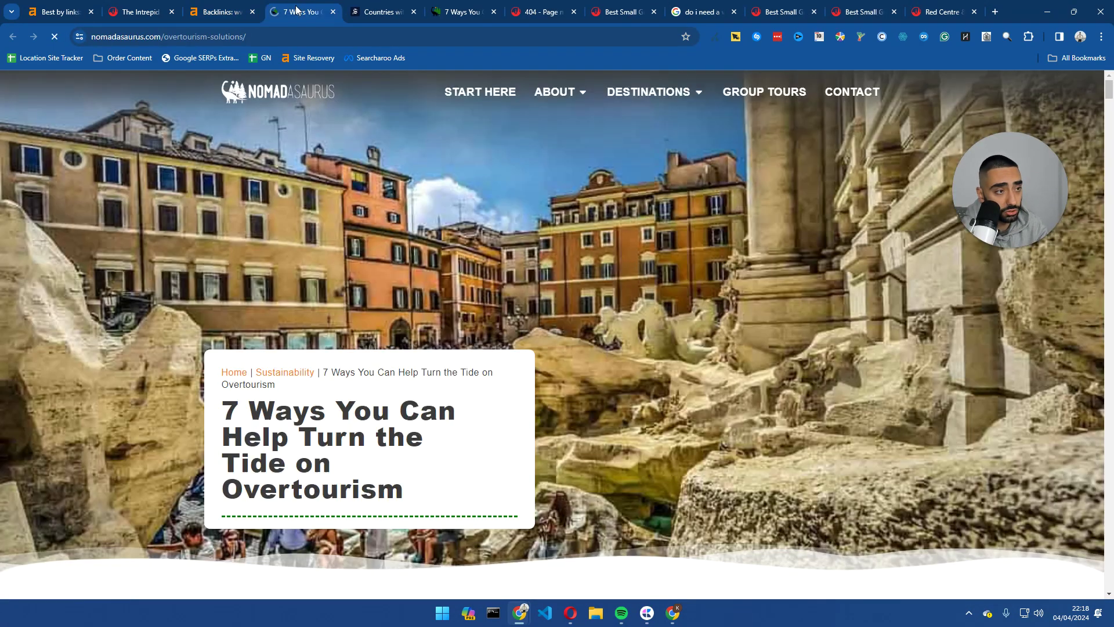
pyautogui.moveTo(163, 37); pyautogui.dragTo(45, 41)
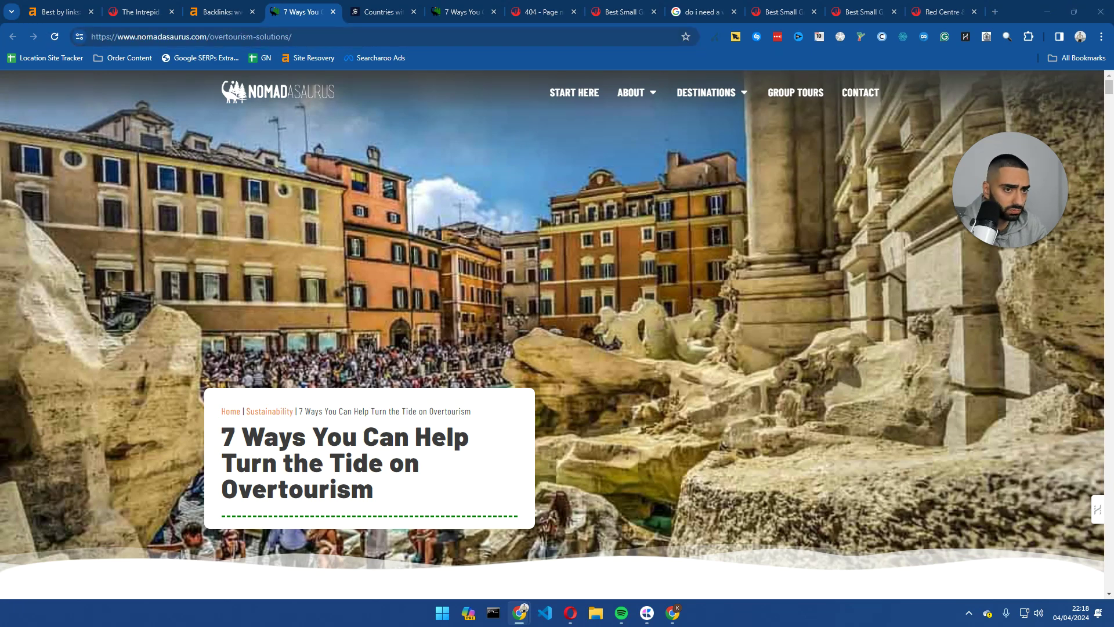
pyautogui.moveTo(0, 133); pyautogui.dragTo(714, 104)
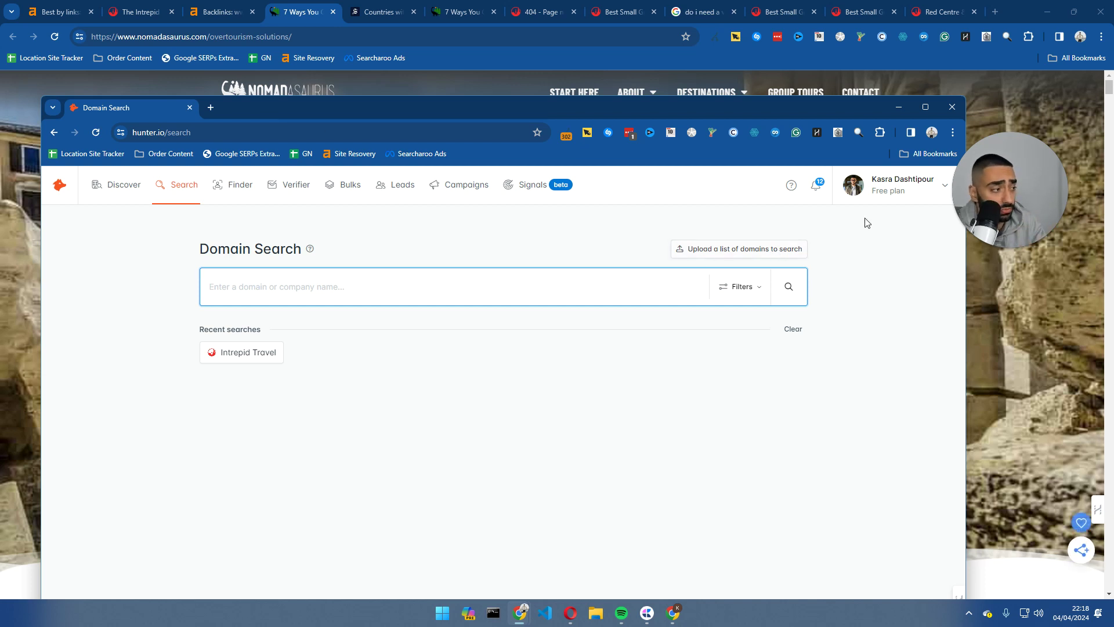
# Step: Search nomadasaurus.com in Hunter.io, finding two addresses at 99% and 98% confidence
pyautogui.doubleClick(671, 103)
pyautogui.write('nomadasaurus.com')
pyautogui.press('Return')
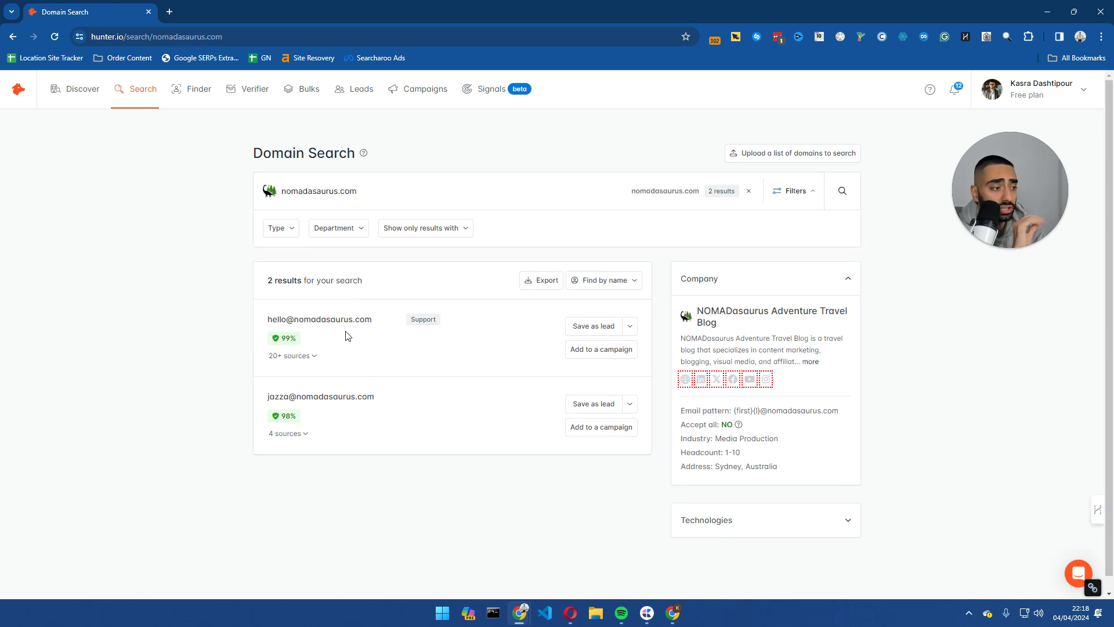
pyautogui.moveTo(1000, 180); pyautogui.dragTo(1010, 114)
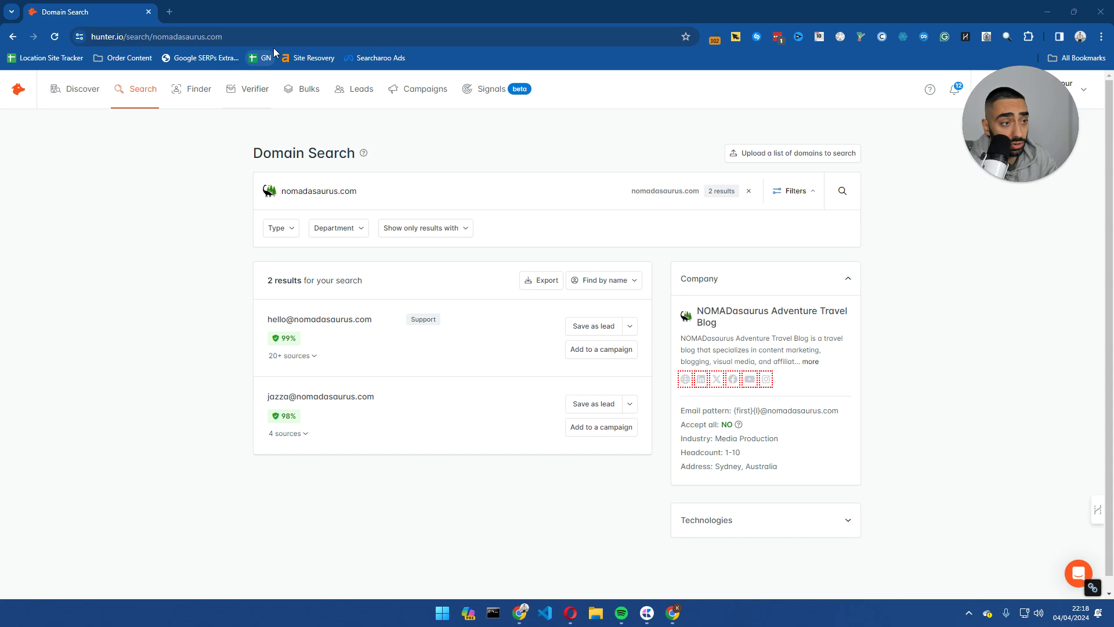
pyautogui.moveTo(278, 12); pyautogui.dragTo(114, 195)
# Step: Scroll the Nomadasaurus article, then bring up the Email Templates window and widen it
pyautogui.click(314, 128)
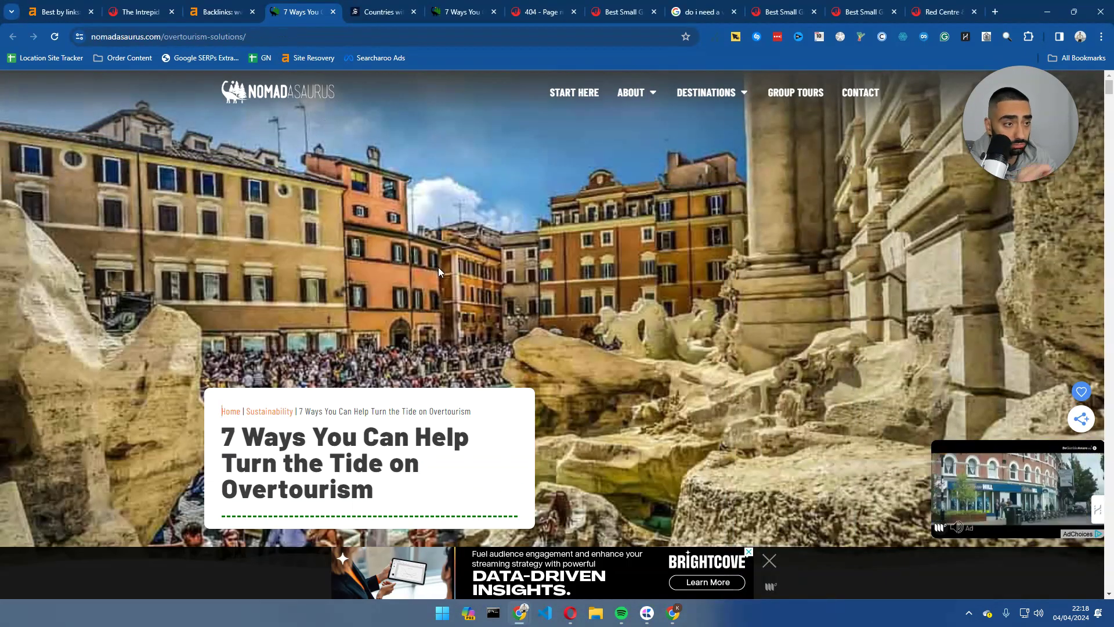
pyautogui.scroll(-10, 437, 279)
pyautogui.scroll(-3, 340, 319)
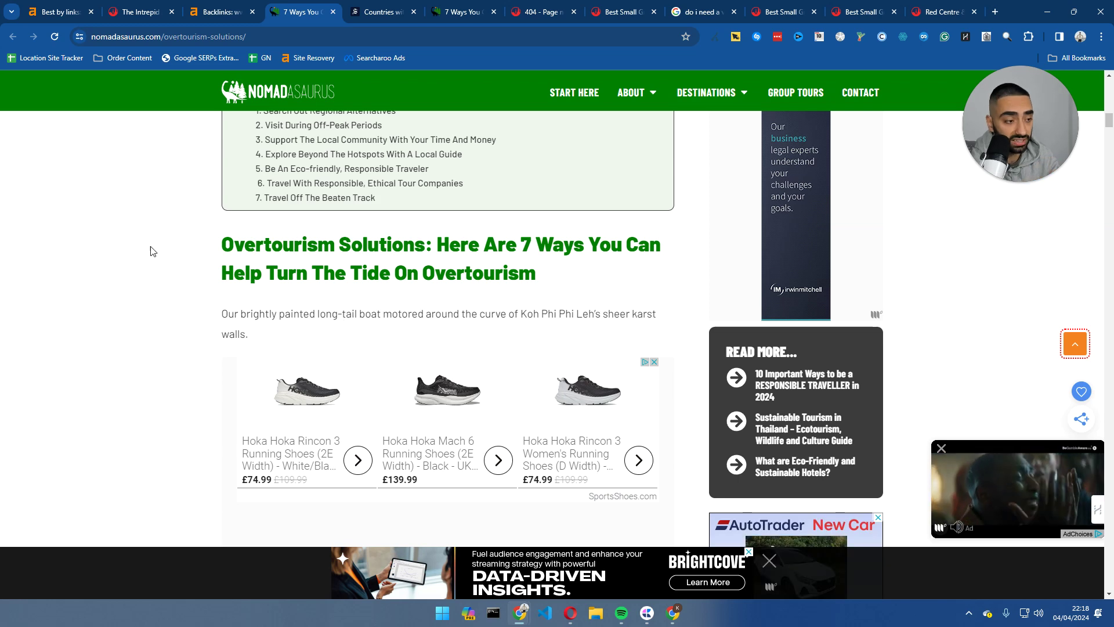
pyautogui.scroll(-3, 175, 272)
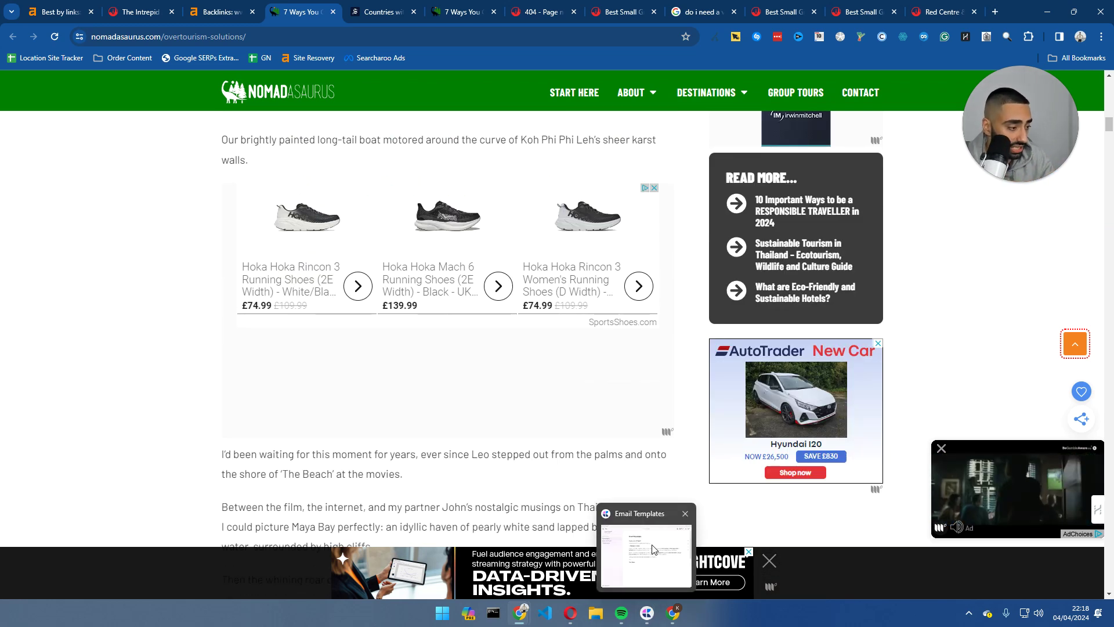
pyautogui.click(653, 617)
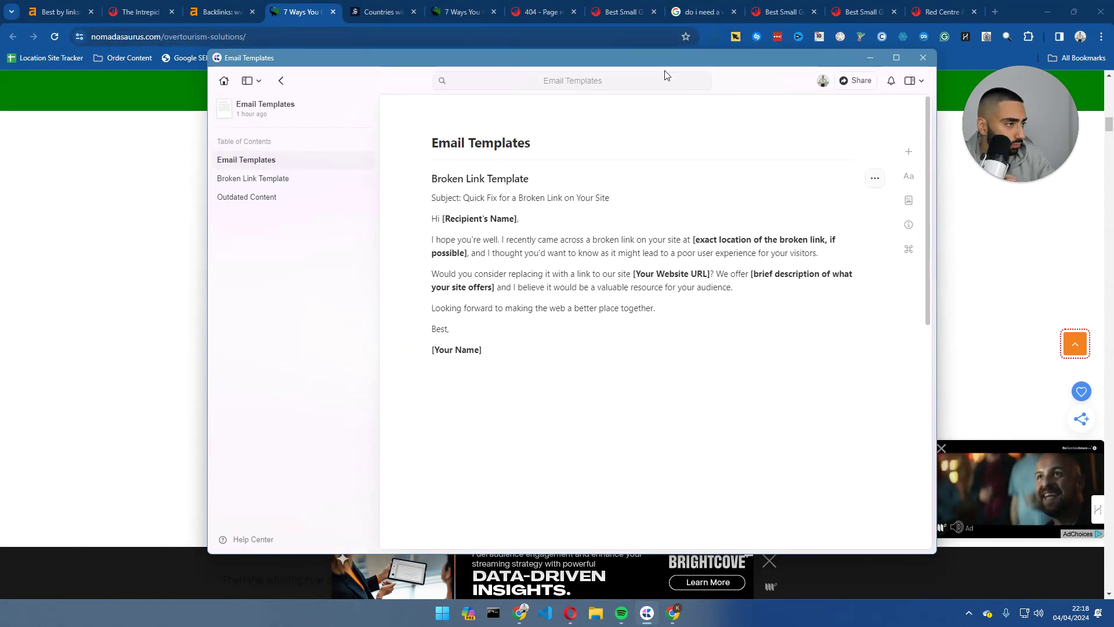
pyautogui.moveTo(665, 74); pyautogui.dragTo(570, 73)
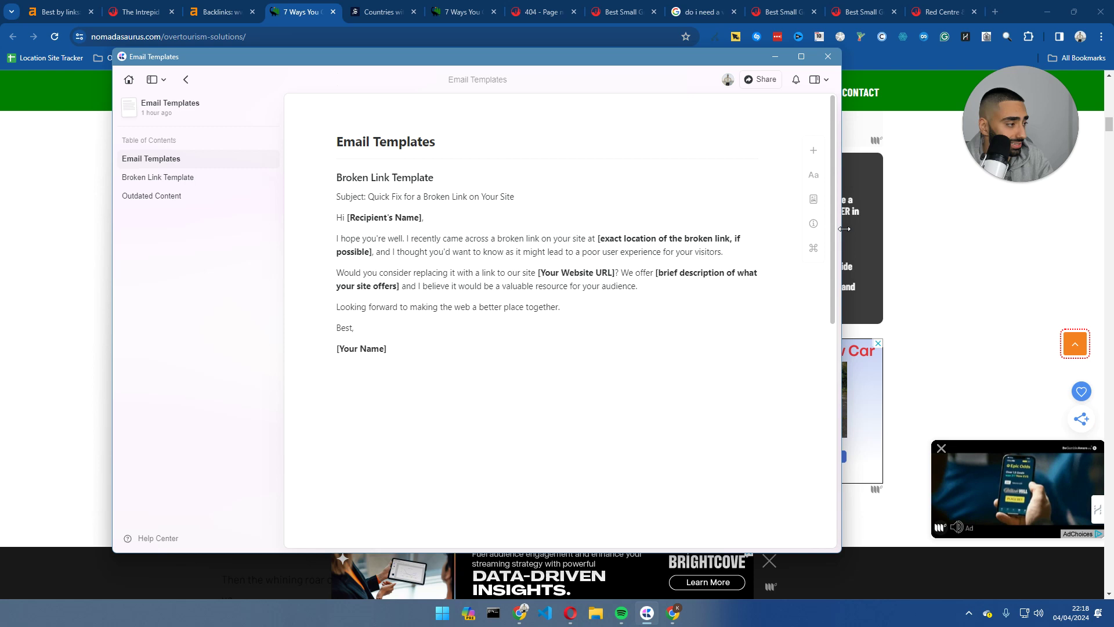
pyautogui.moveTo(844, 228); pyautogui.dragTo(1029, 228)
pyautogui.moveTo(522, 57); pyautogui.dragTo(445, 54)
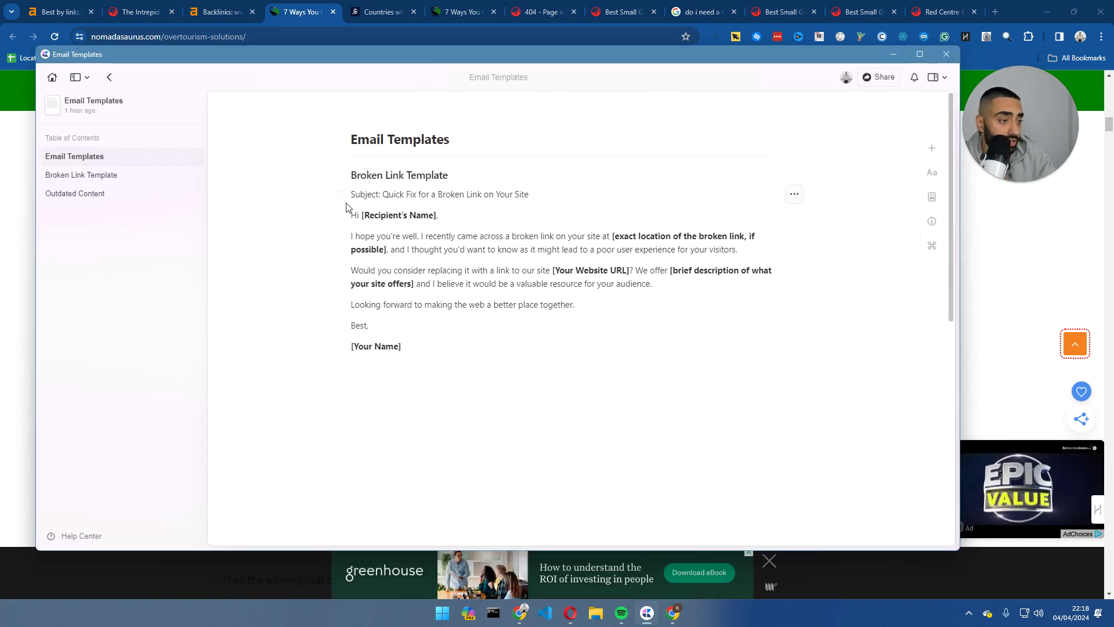
# Step: Check the 'Quick Fix for a Broken Link on Your Site' subject line, leaving it unchanged
pyautogui.moveTo(359, 195); pyautogui.dragTo(431, 200)
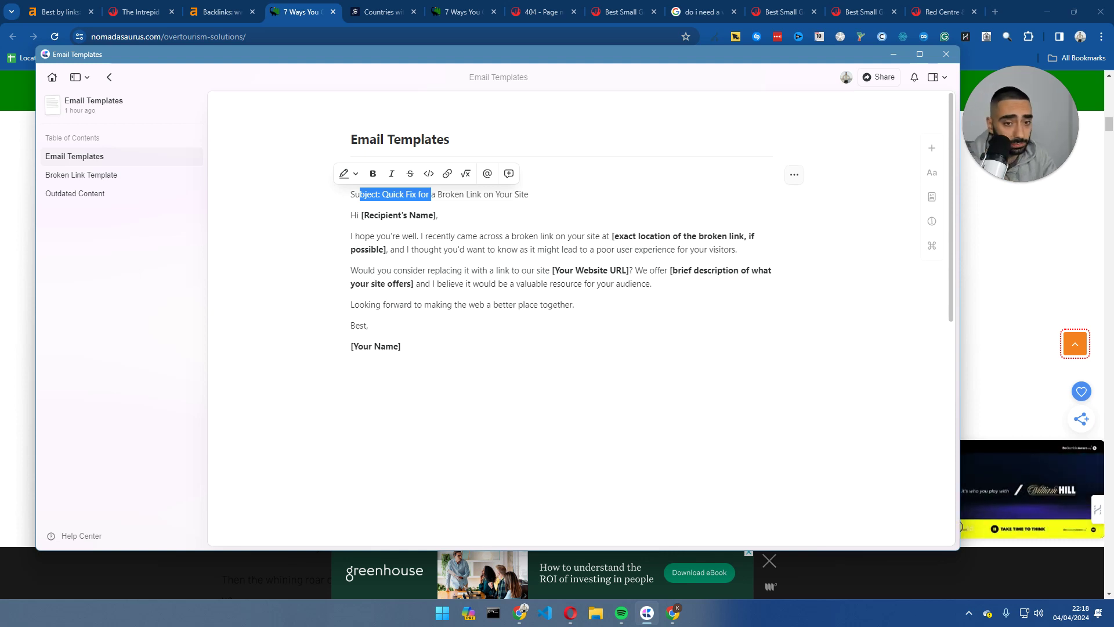
pyautogui.click(549, 209)
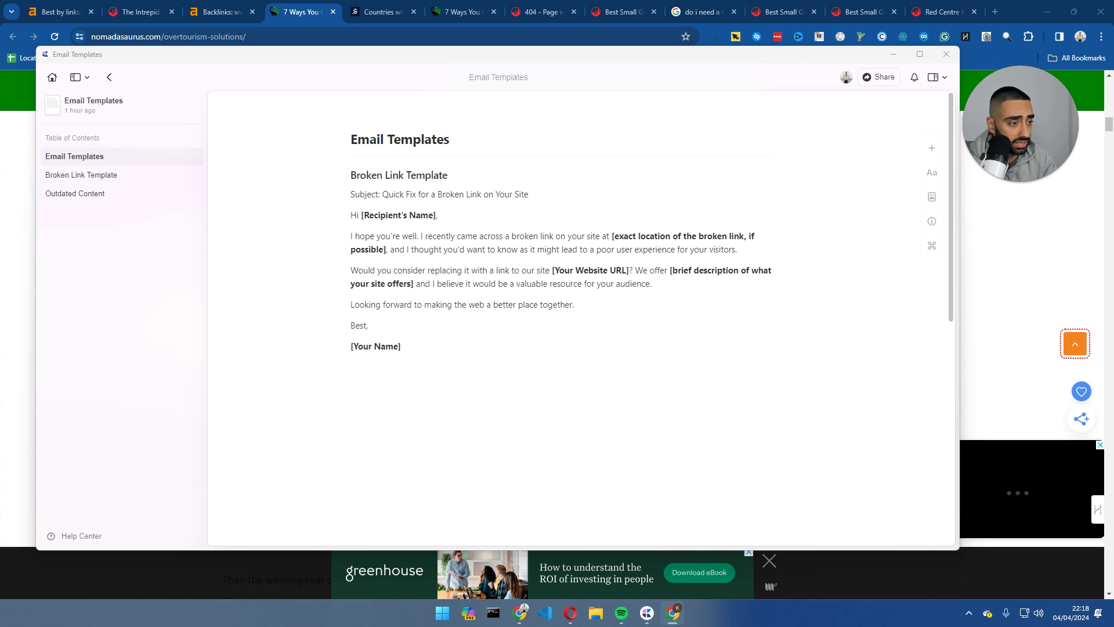
pyautogui.click(548, 209)
pyautogui.moveTo(382, 194); pyautogui.dragTo(481, 195)
pyautogui.click(462, 219)
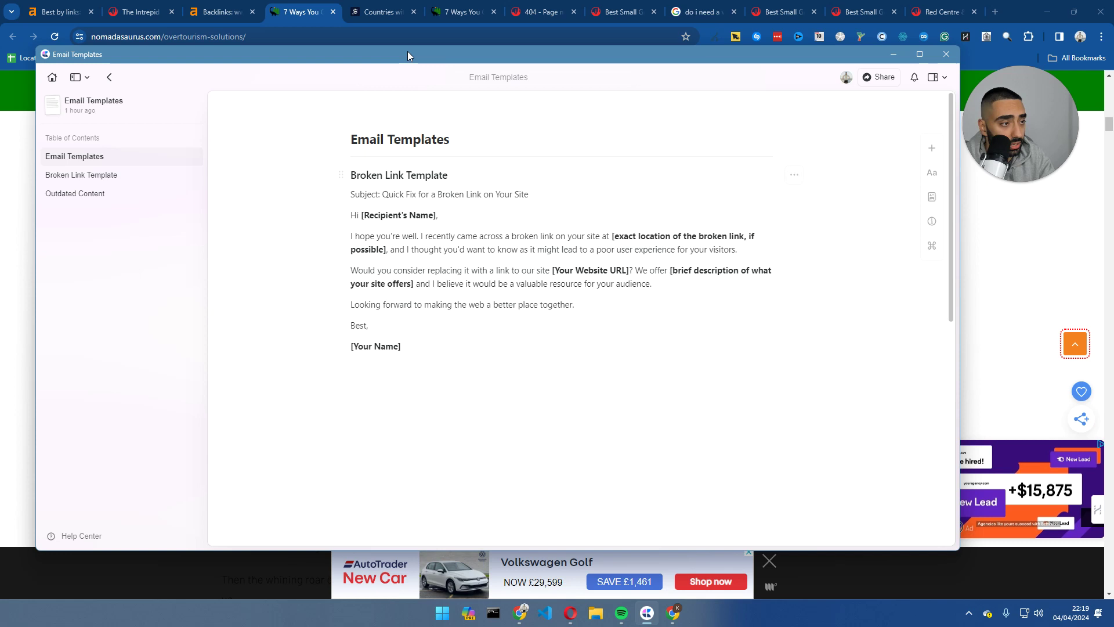
# Step: Move Hunter.io aside and replace [Recipient's Name] with the contact's first name
pyautogui.moveTo(407, 51); pyautogui.dragTo(567, 78)
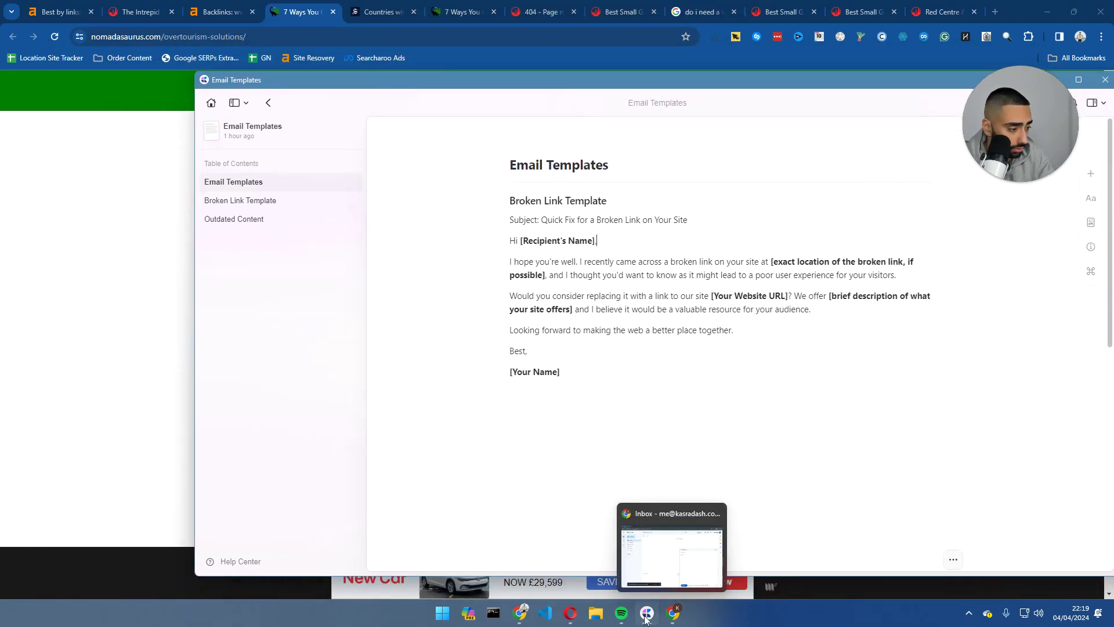
pyautogui.click(521, 612)
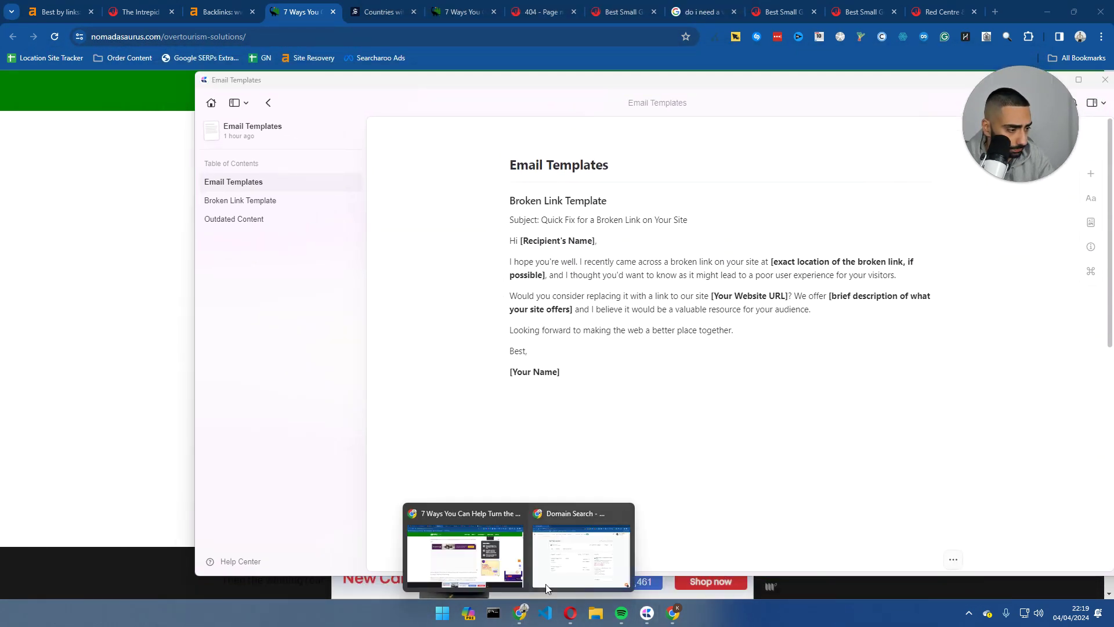
pyautogui.click(586, 554)
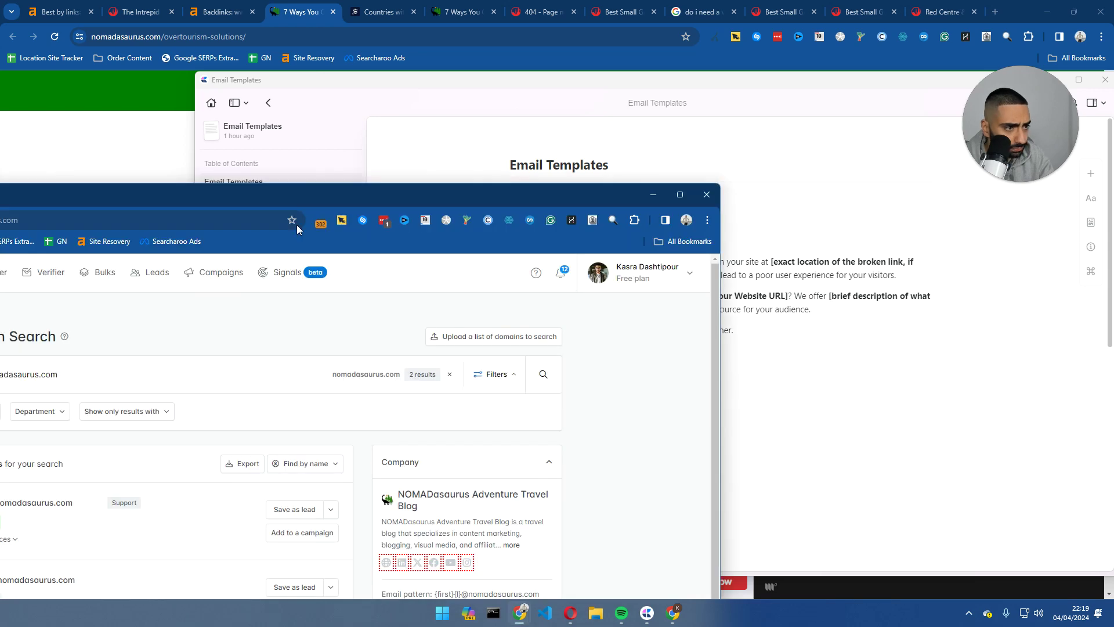
pyautogui.moveTo(377, 186); pyautogui.dragTo(566, 95)
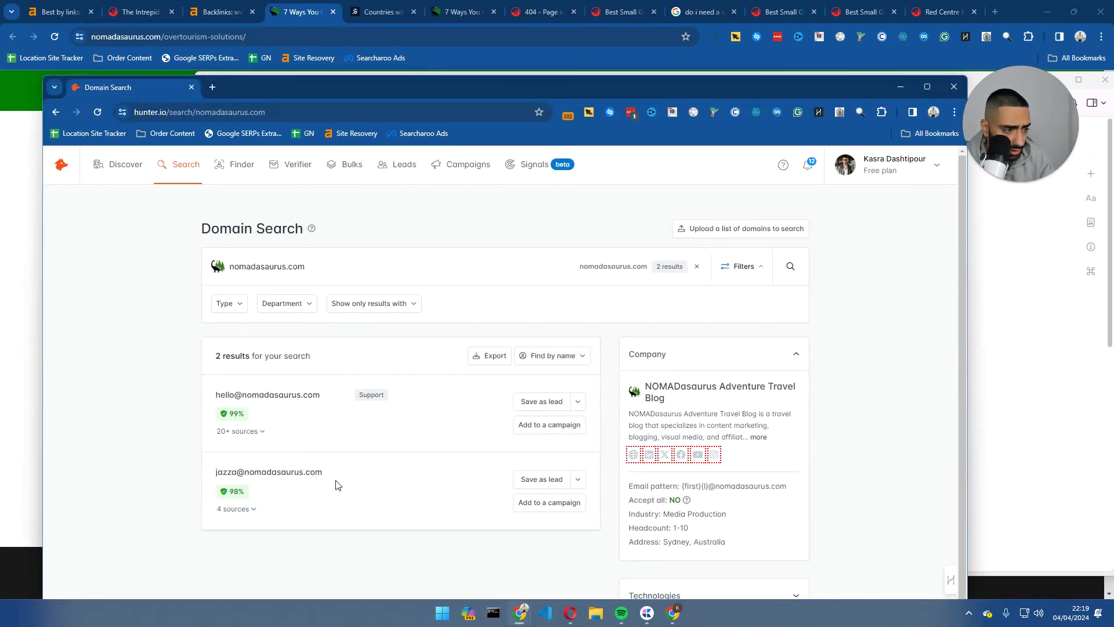
pyautogui.moveTo(341, 97); pyautogui.dragTo(32, 306)
pyautogui.click(583, 240)
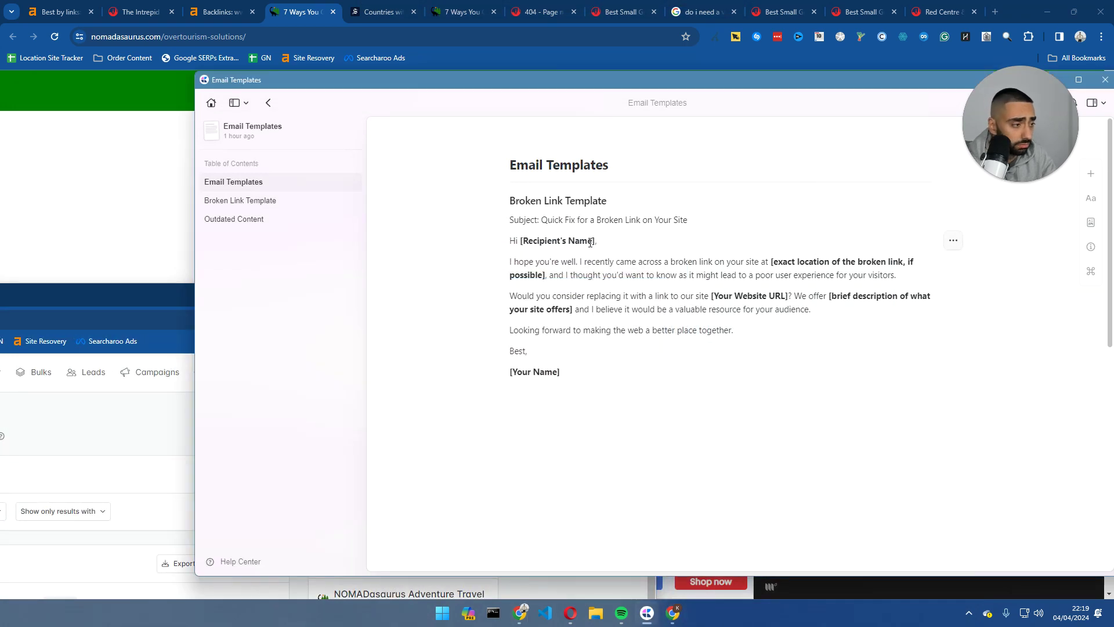
pyautogui.moveTo(587, 241); pyautogui.dragTo(521, 241)
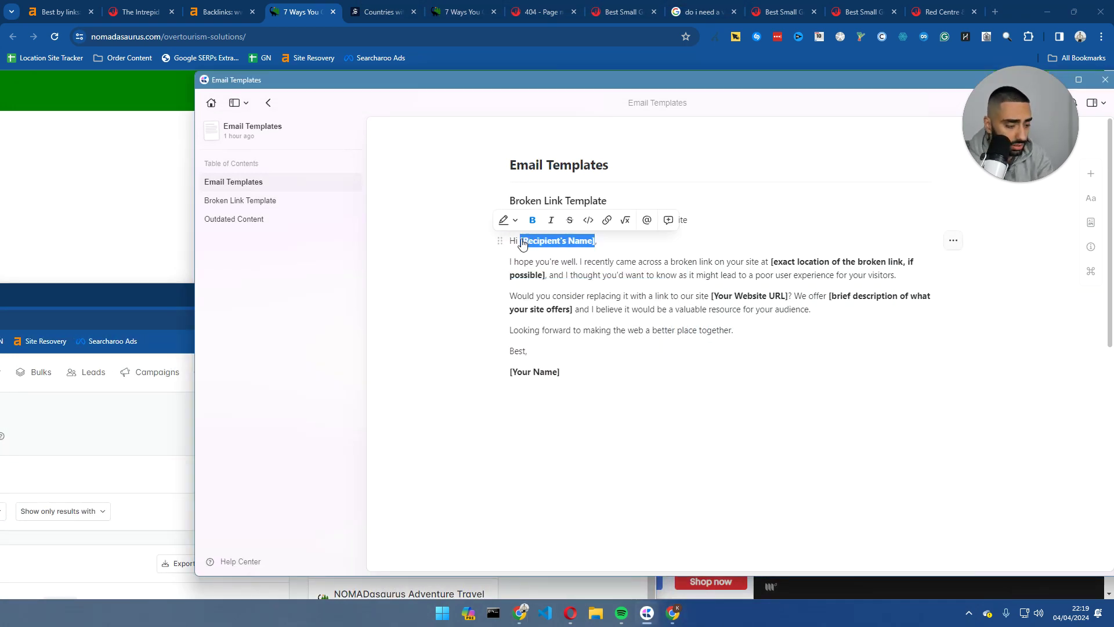
pyautogui.write('Jazza')
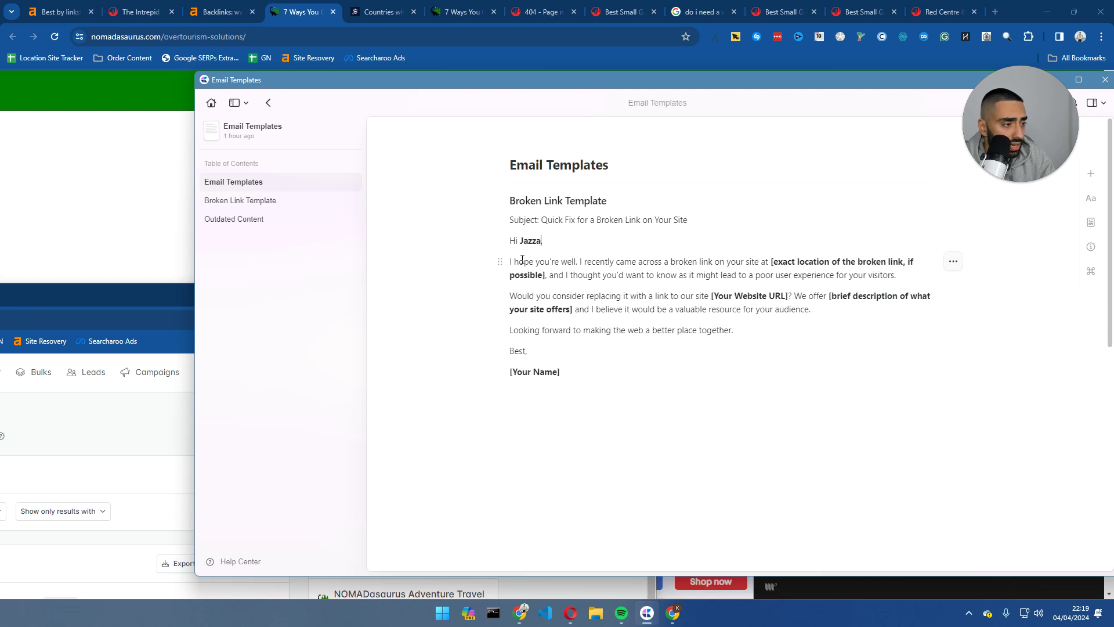
pyautogui.write(',')
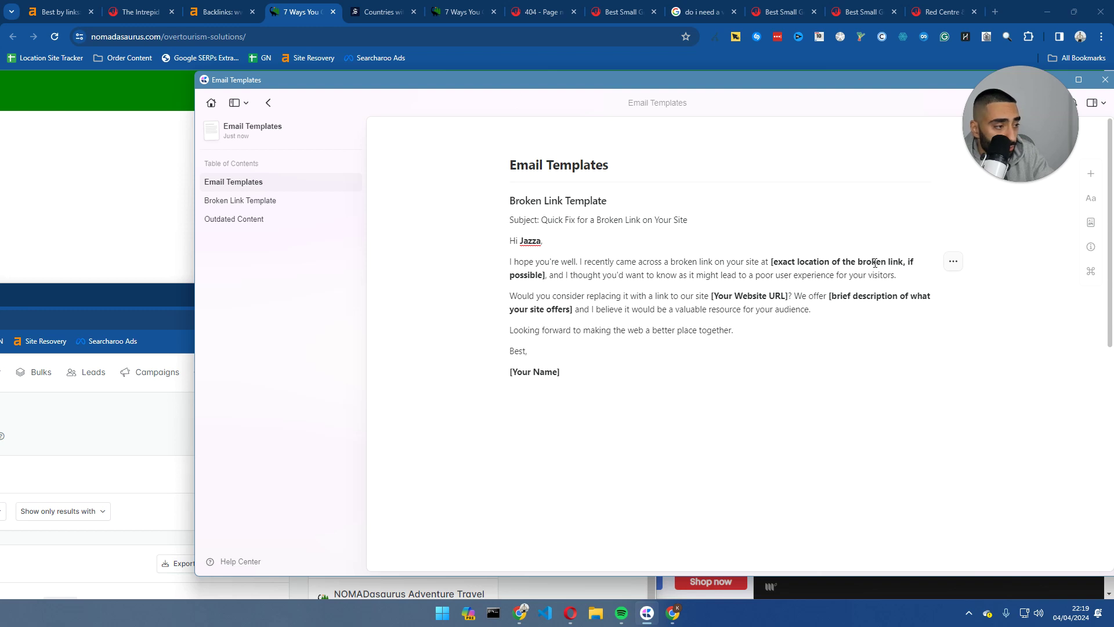
# Step: Replace the broken-link placeholder with the nomadasaurus overtourism-solutions article URL
pyautogui.click(227, 51)
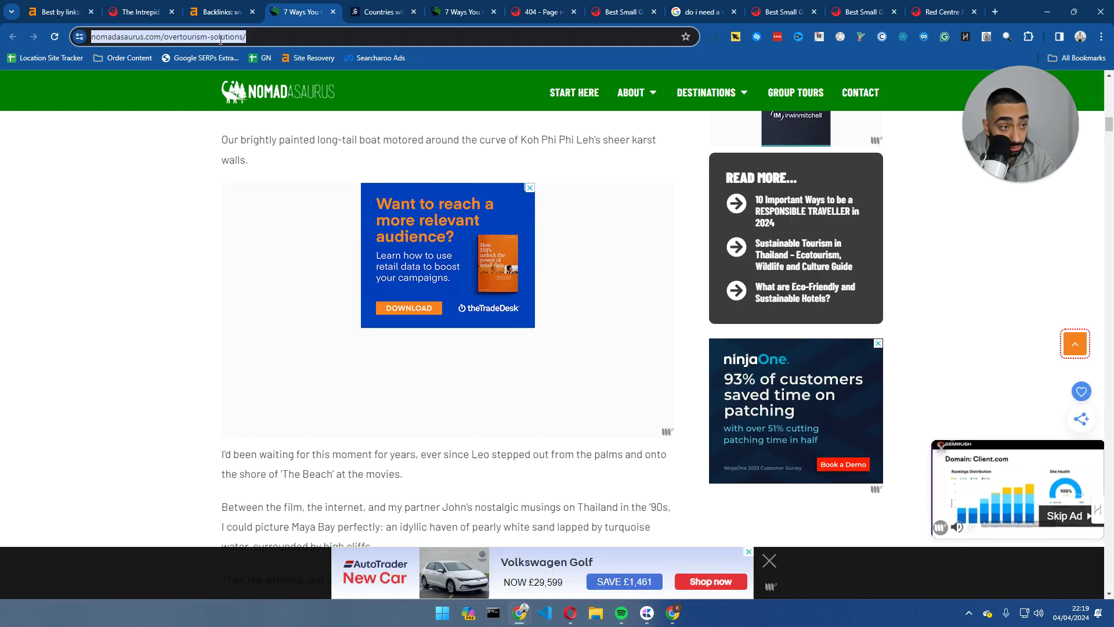
pyautogui.hotkey('alt', 'Tab')
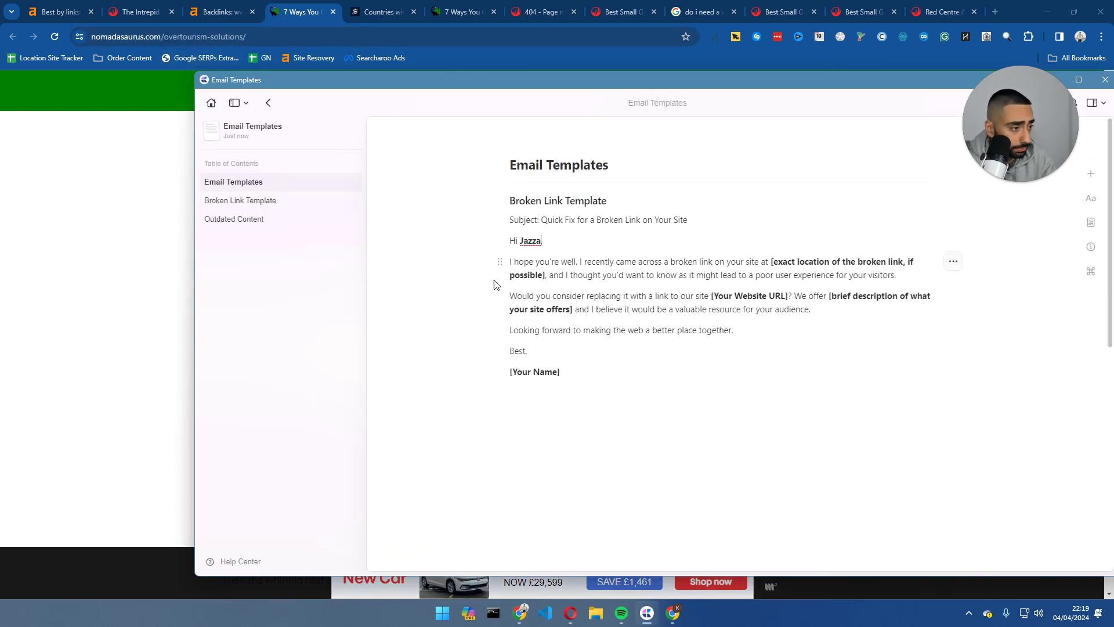
pyautogui.moveTo(546, 275); pyautogui.dragTo(774, 265)
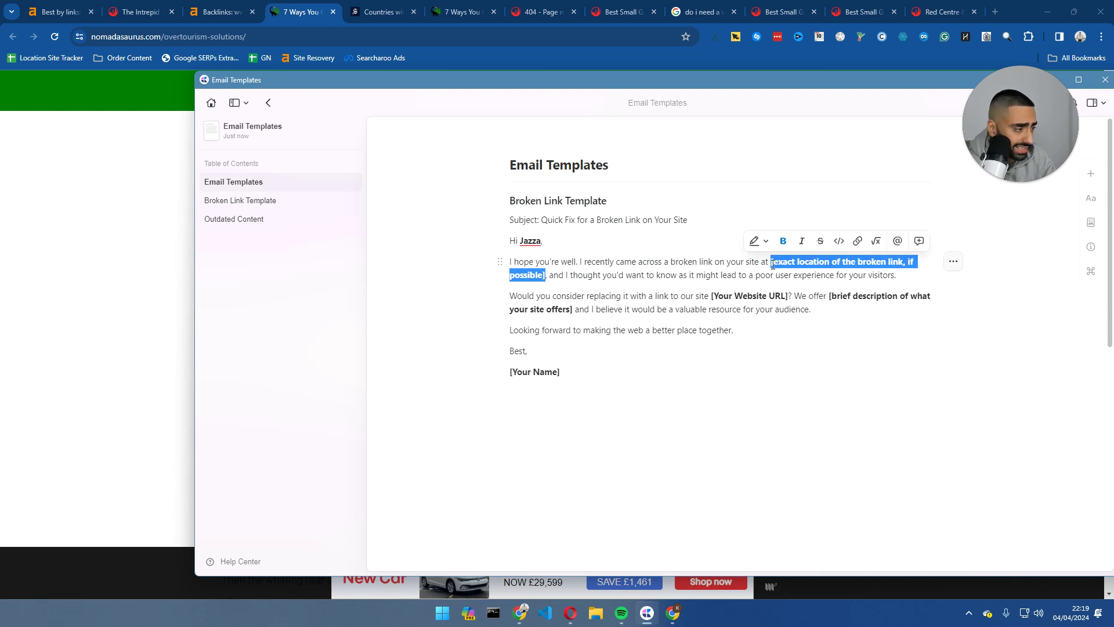
pyautogui.write('https://www.nomadasaurus.com/overtourism-solutions/')
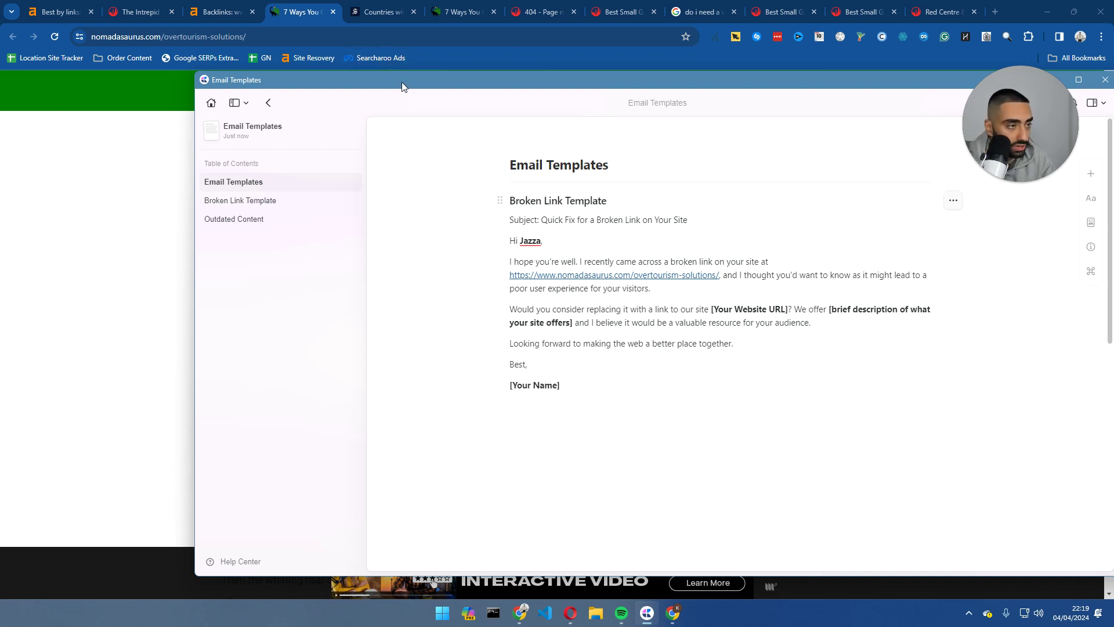
pyautogui.moveTo(401, 82); pyautogui.dragTo(328, 126)
pyautogui.click(377, 20)
pyautogui.click(372, 13)
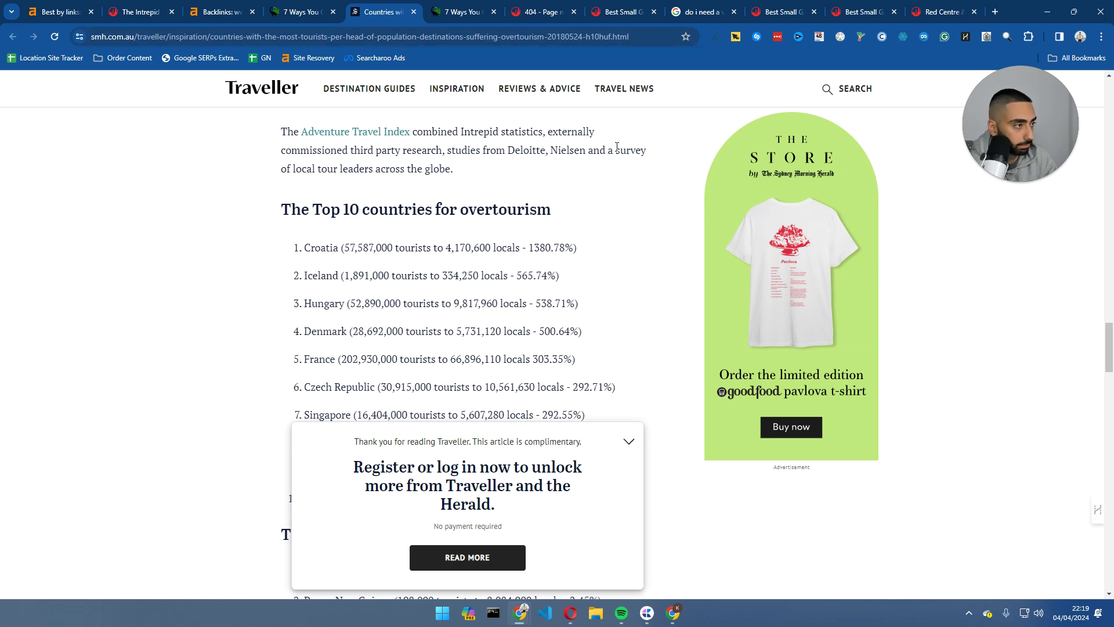
# Step: Replace [Your Website URL] with the sender's travel page URL
pyautogui.click(548, 11)
pyautogui.click(426, 36)
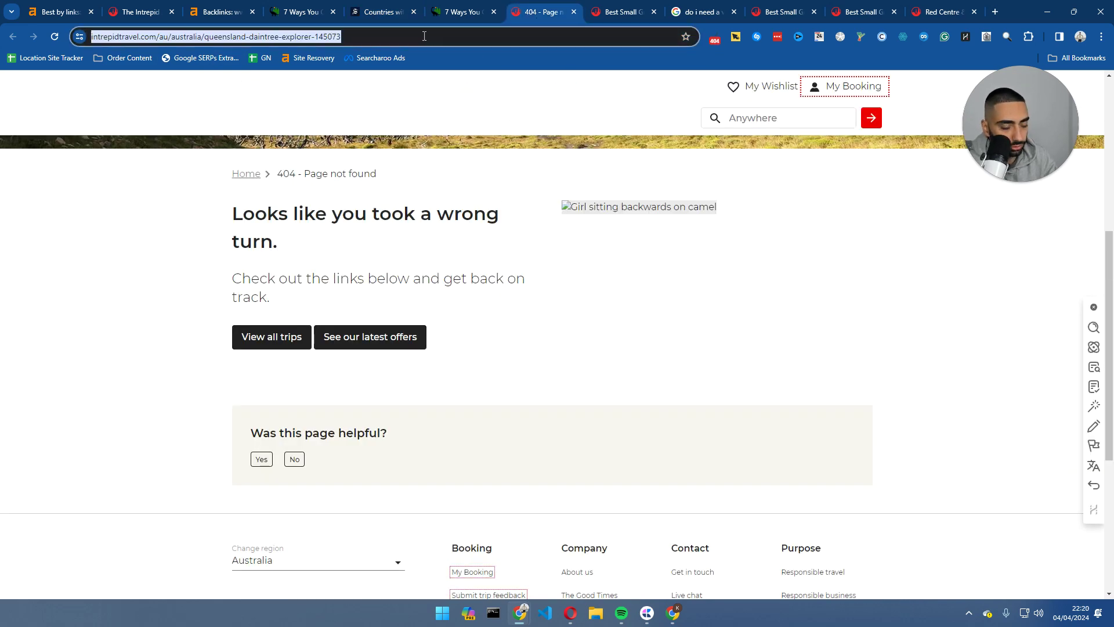
pyautogui.click(551, 148)
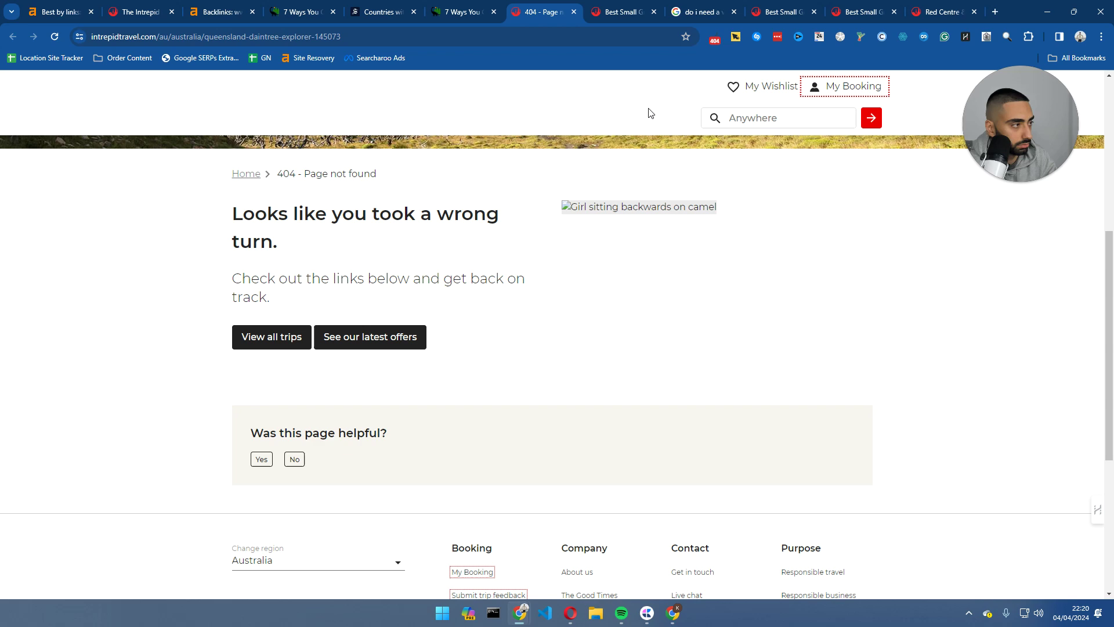
pyautogui.click(784, 12)
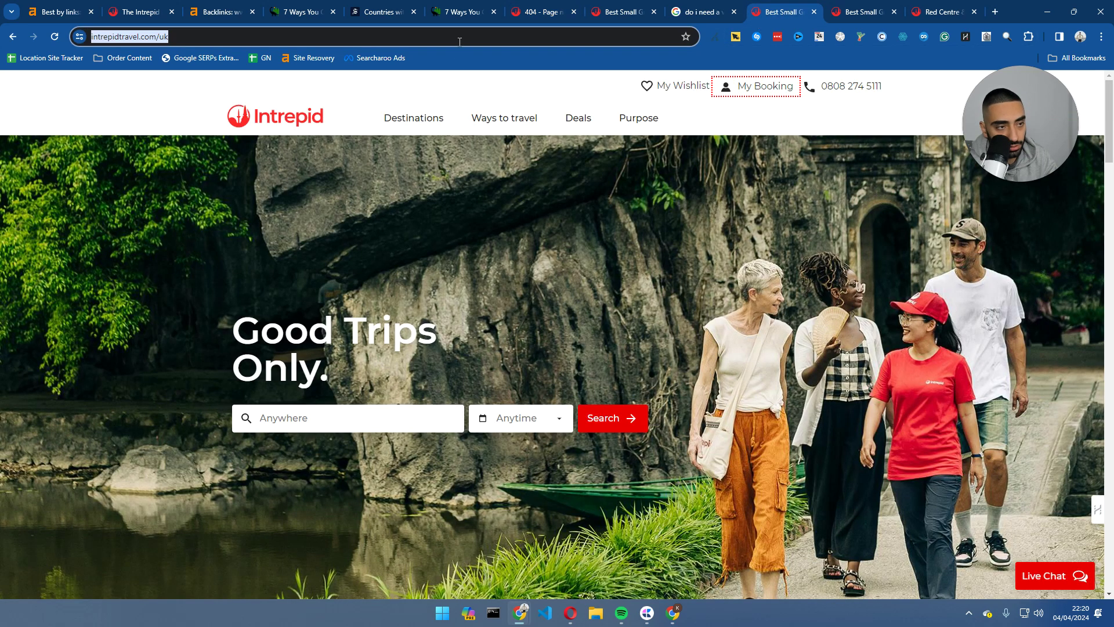
pyautogui.hotkey('alt', 'Tab')
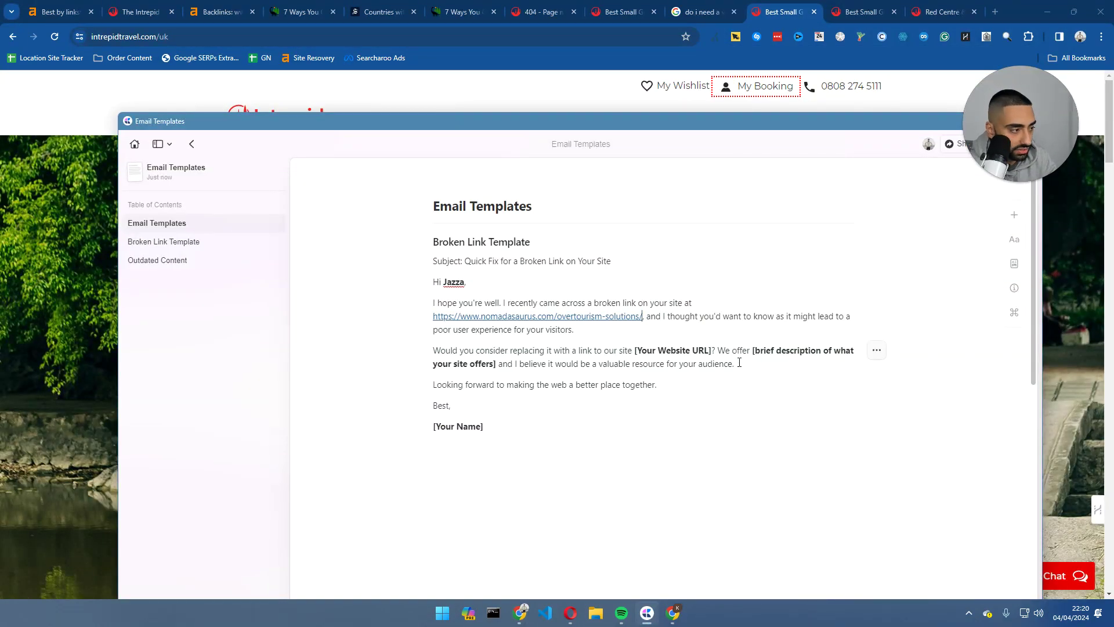
pyautogui.moveTo(713, 352); pyautogui.dragTo(635, 350)
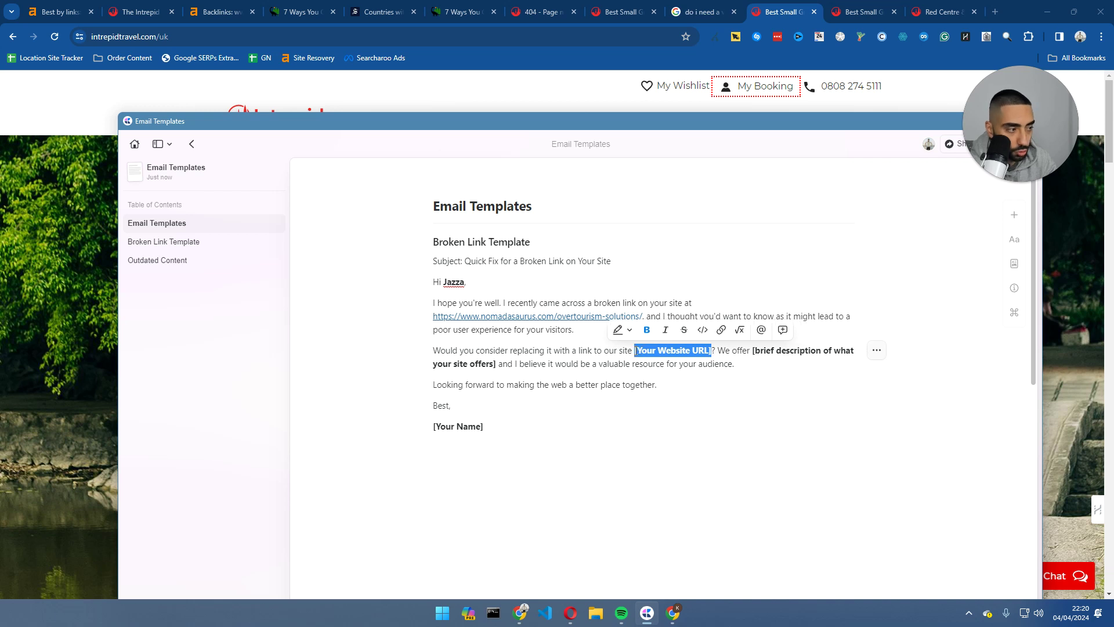
pyautogui.press('BackSpace')
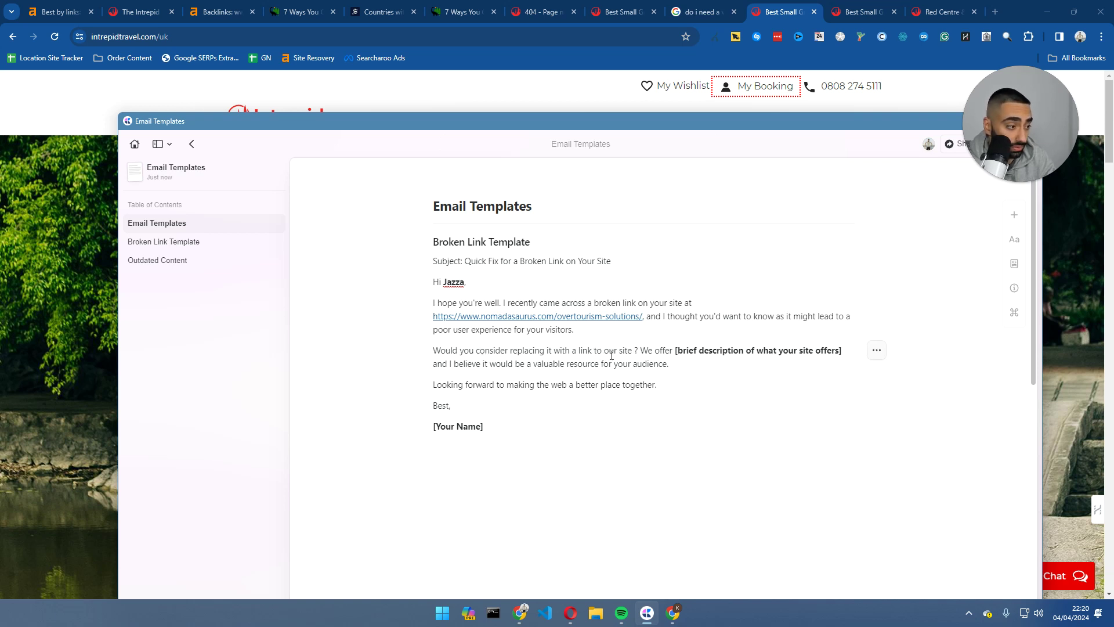
pyautogui.write('kasra')
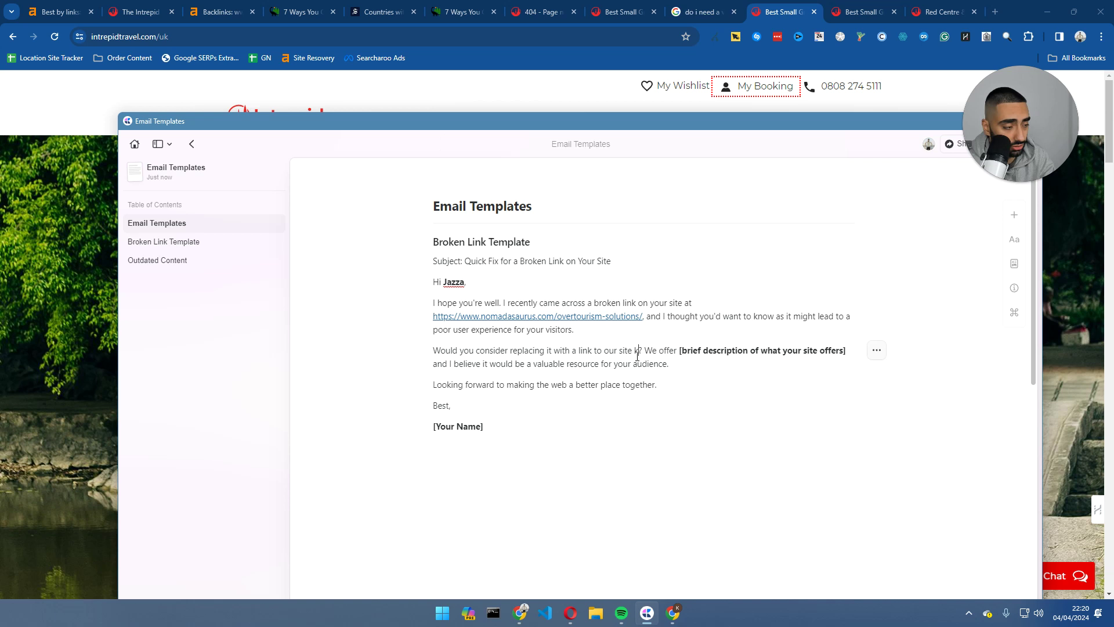
pyautogui.write('.com')
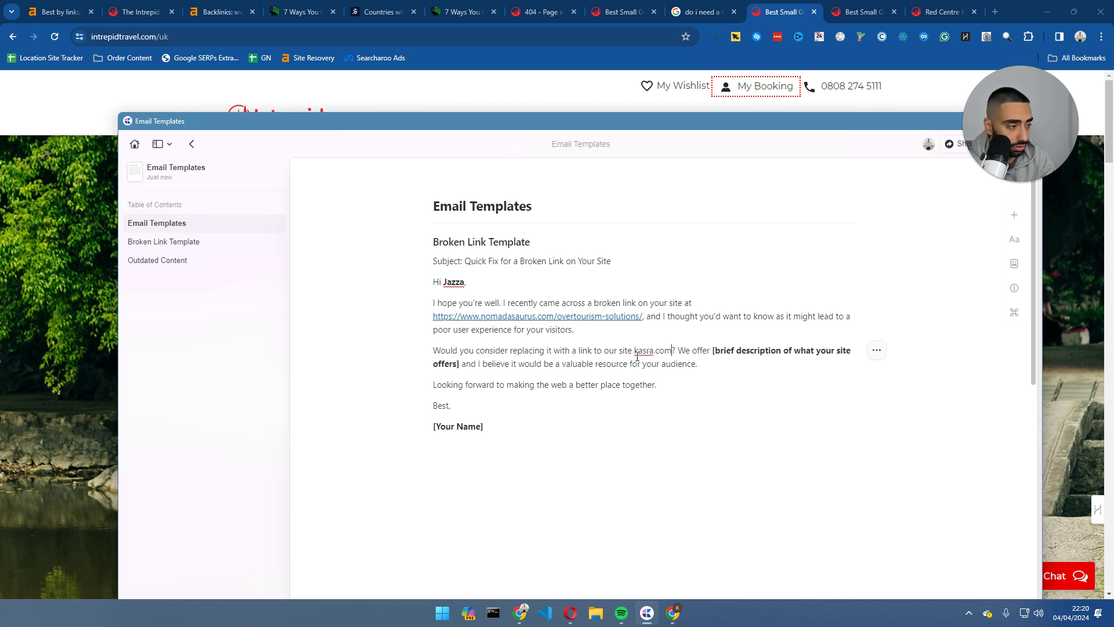
pyautogui.write('/travel')
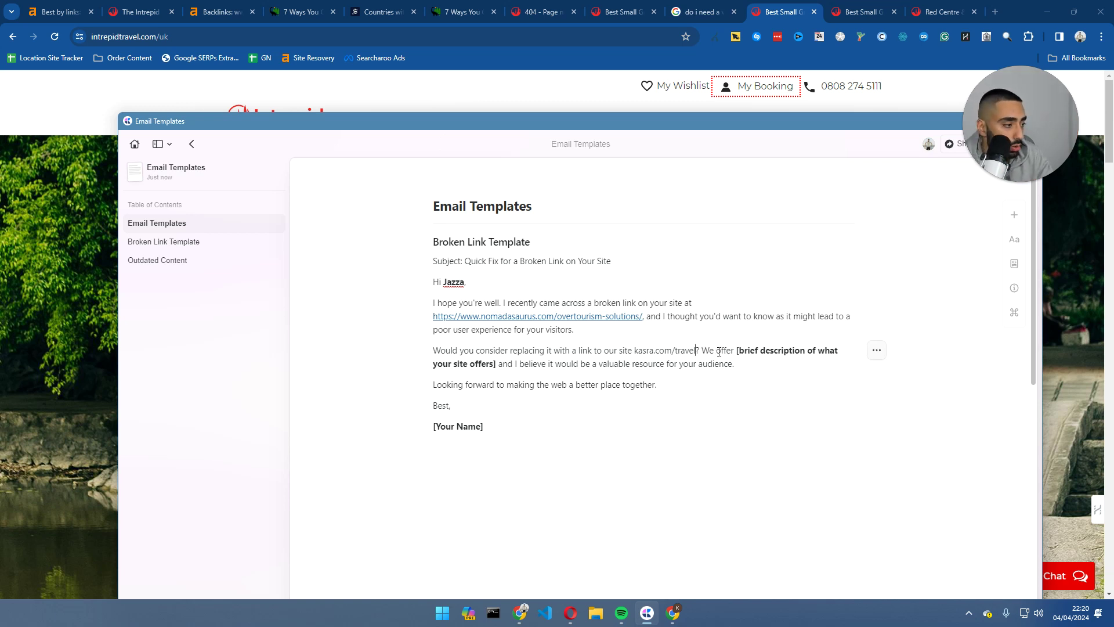
# Step: Change the site description to 'my site offers nomad travel tips' and sign with the sender's name
pyautogui.doubleClick(500, 365)
pyautogui.click(481, 363)
pyautogui.moveTo(500, 364); pyautogui.dragTo(736, 349)
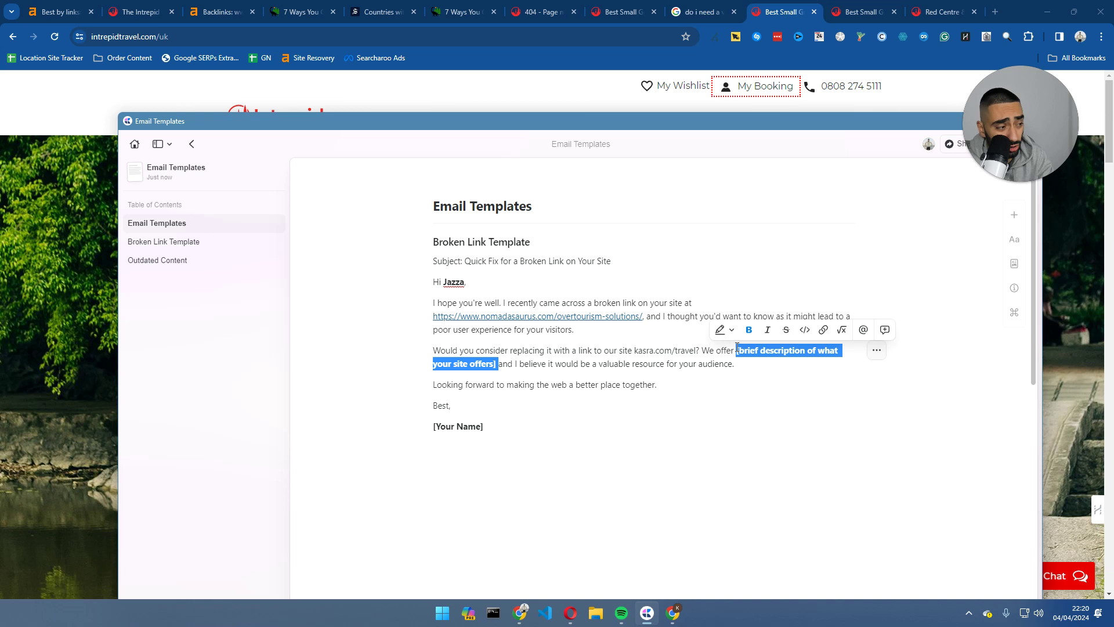
pyautogui.write('my site')
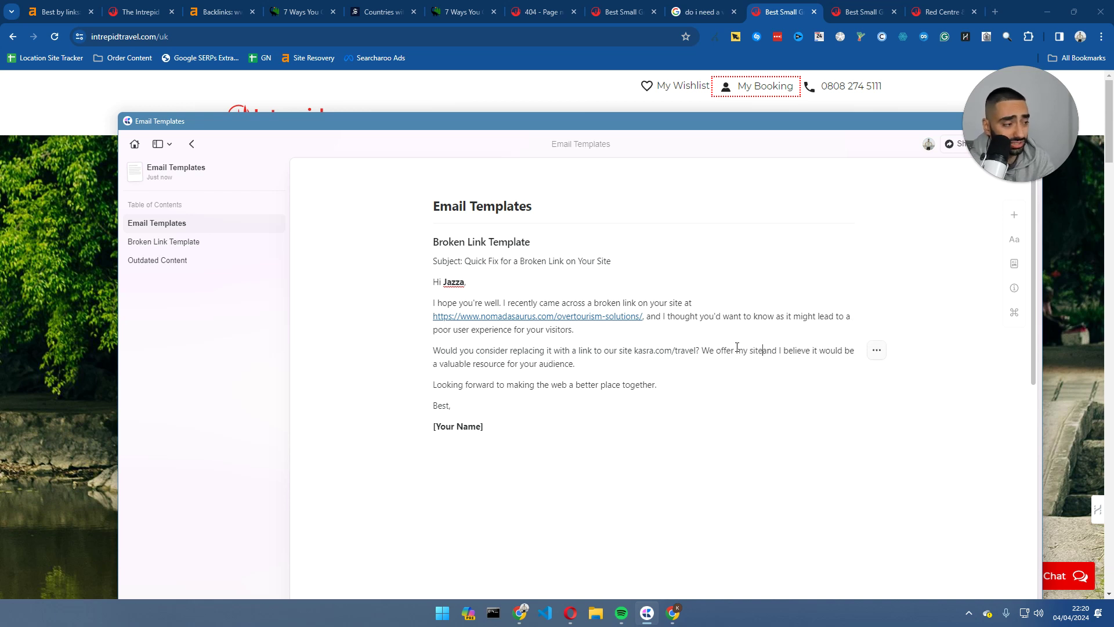
pyautogui.write(' offers noma')
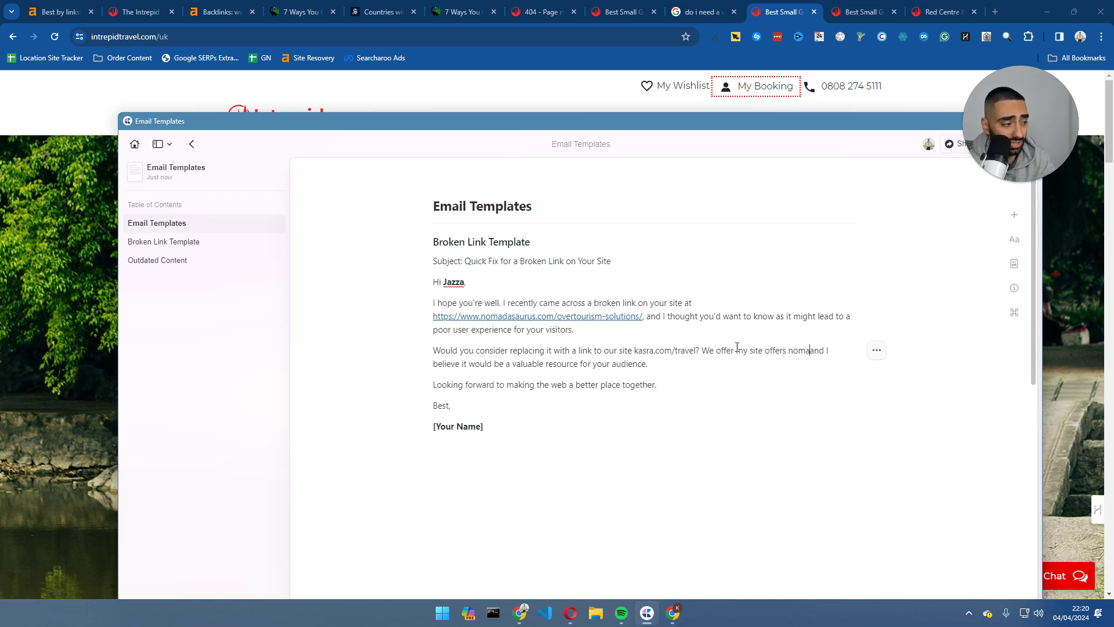
pyautogui.write('d travel tips')
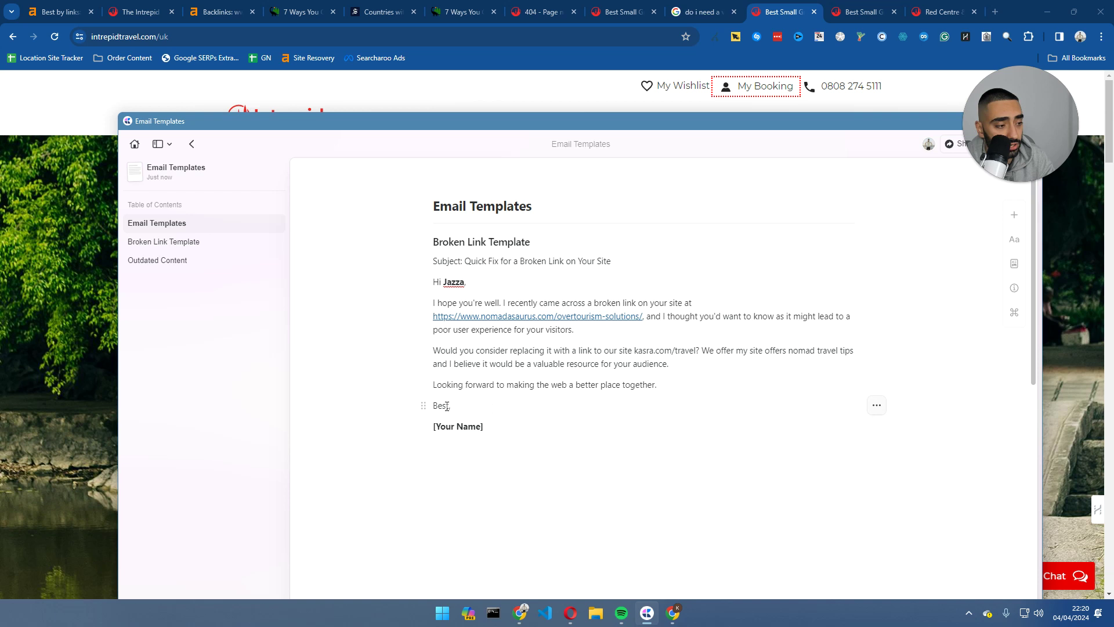
pyautogui.moveTo(484, 426); pyautogui.dragTo(416, 437)
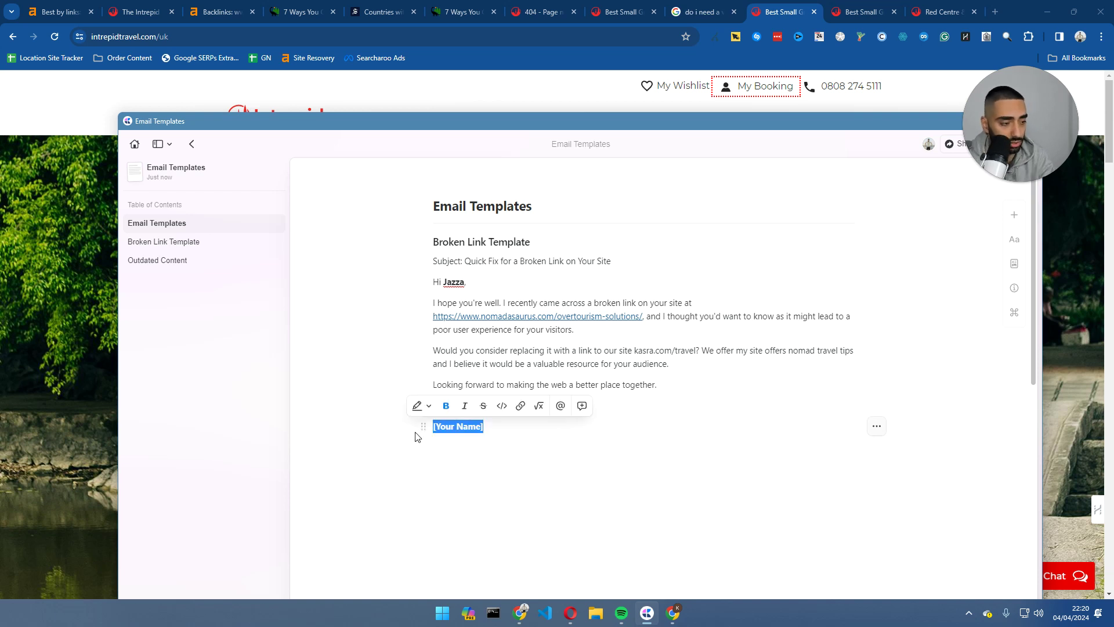
pyautogui.write('Kasra')
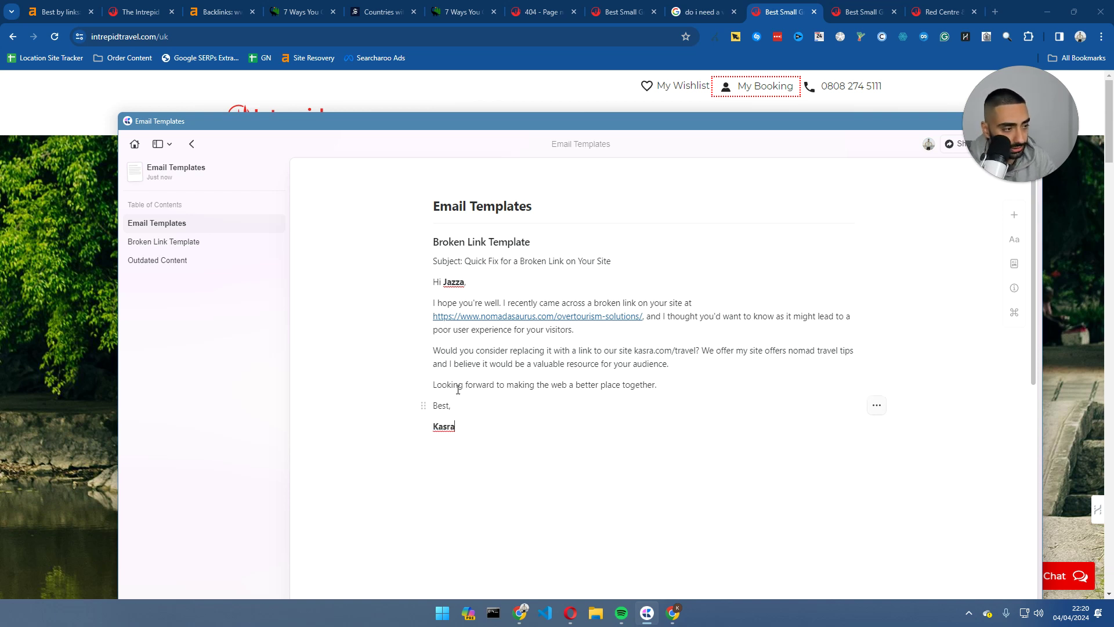
pyautogui.hotkey('shift', 'Home')
pyautogui.click(539, 386)
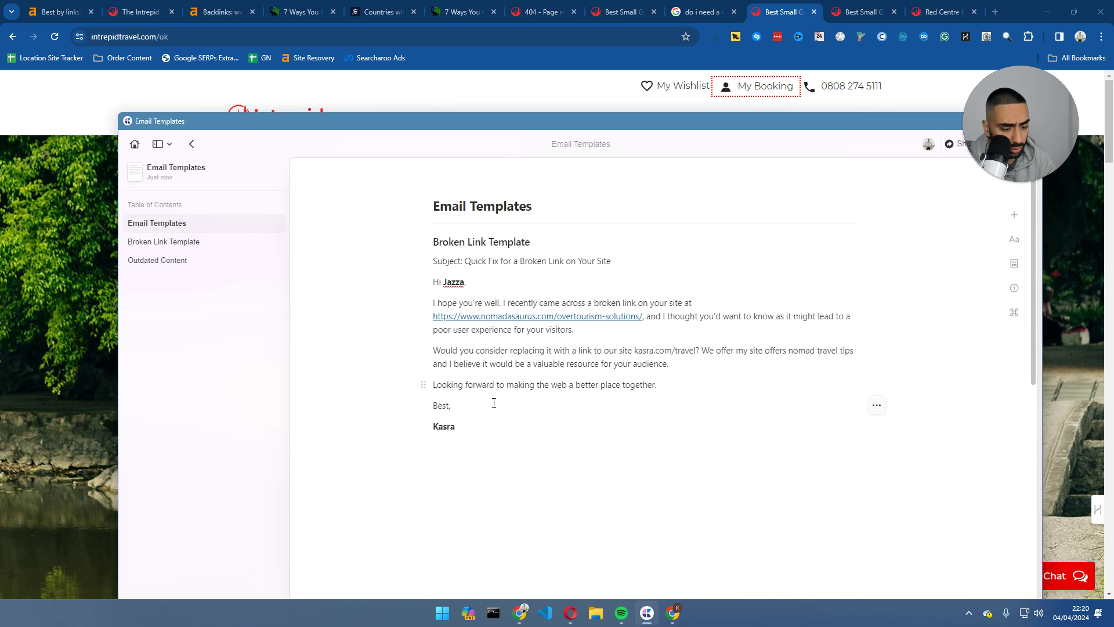
# Step: Undo the personalised edits to restore the template's bracketed placeholders, and reposition the notes window
pyautogui.hotkey('ctrl', 'z')
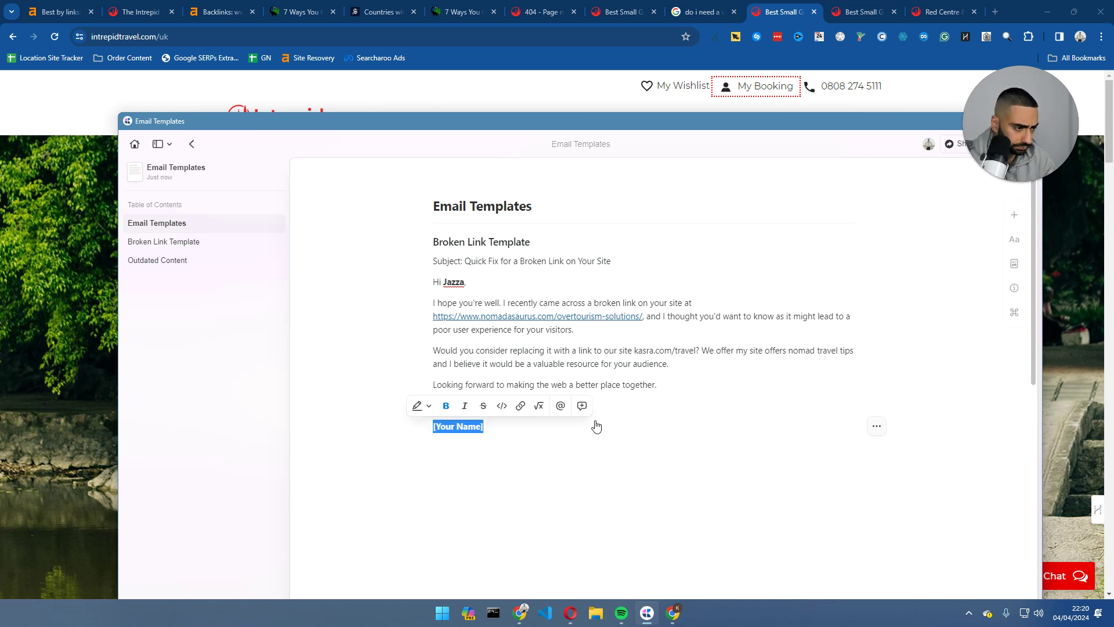
pyautogui.hotkey('ctrl', 'z')
pyautogui.hotkey('ctrl', 'z')
pyautogui.hotkey('ctrl', 'z')
pyautogui.hotkey('ctrl', 'z')
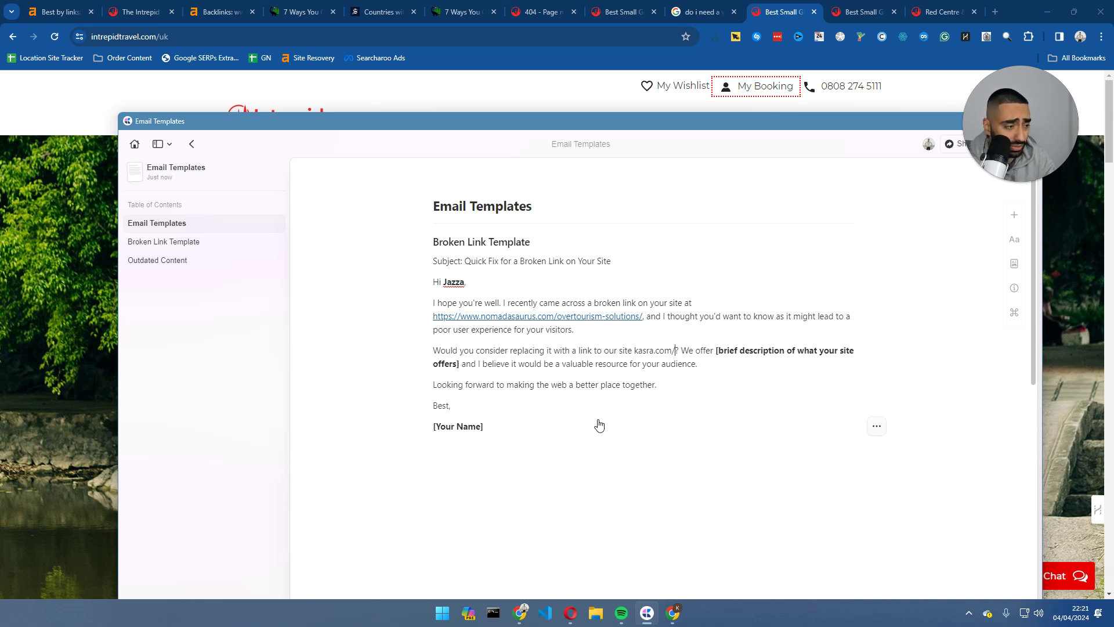
pyautogui.hotkey('ctrl', 'z')
pyautogui.hotkey('ctrl', 'z')
pyautogui.hotkey('ctrl', 'z')
pyautogui.hotkey('ctrl', 'z')
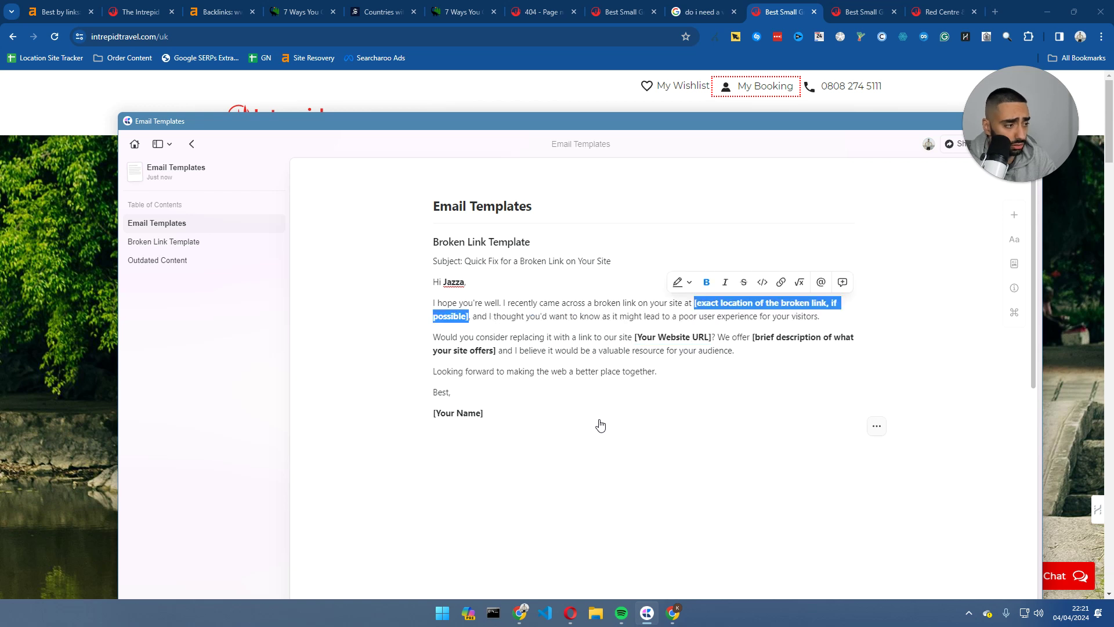
pyautogui.click(629, 396)
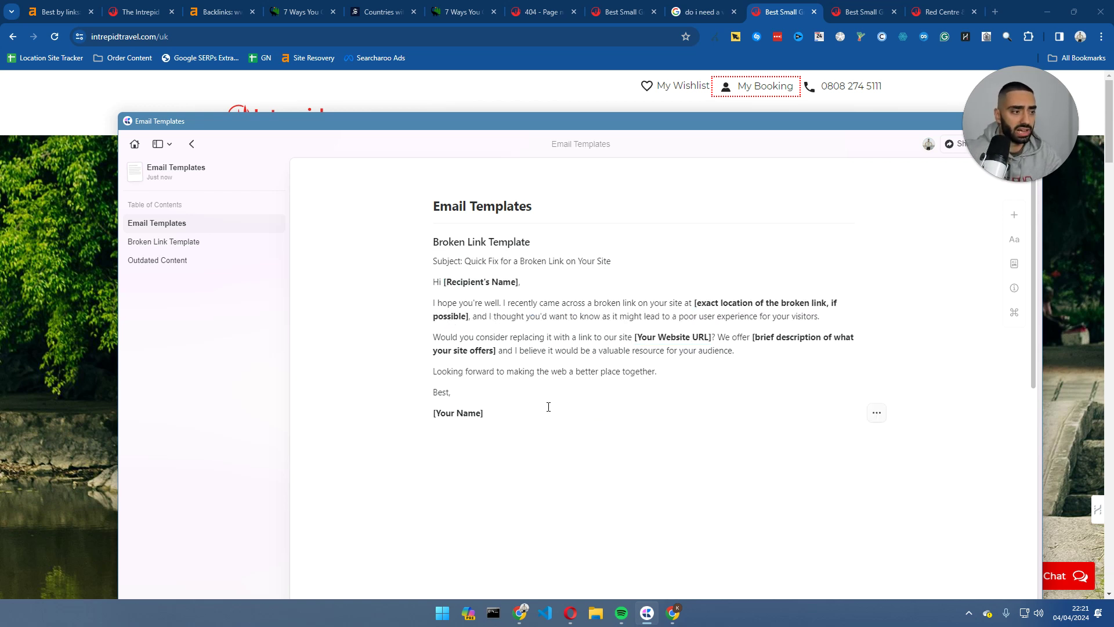
pyautogui.moveTo(494, 122); pyautogui.dragTo(426, 103)
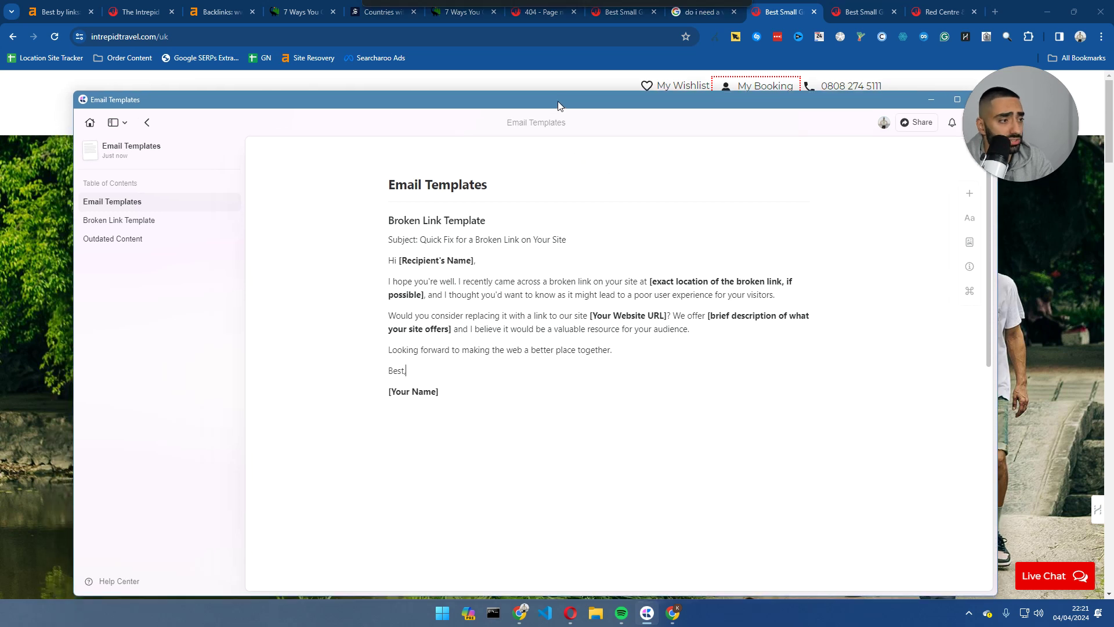
pyautogui.moveTo(562, 107); pyautogui.dragTo(530, 80)
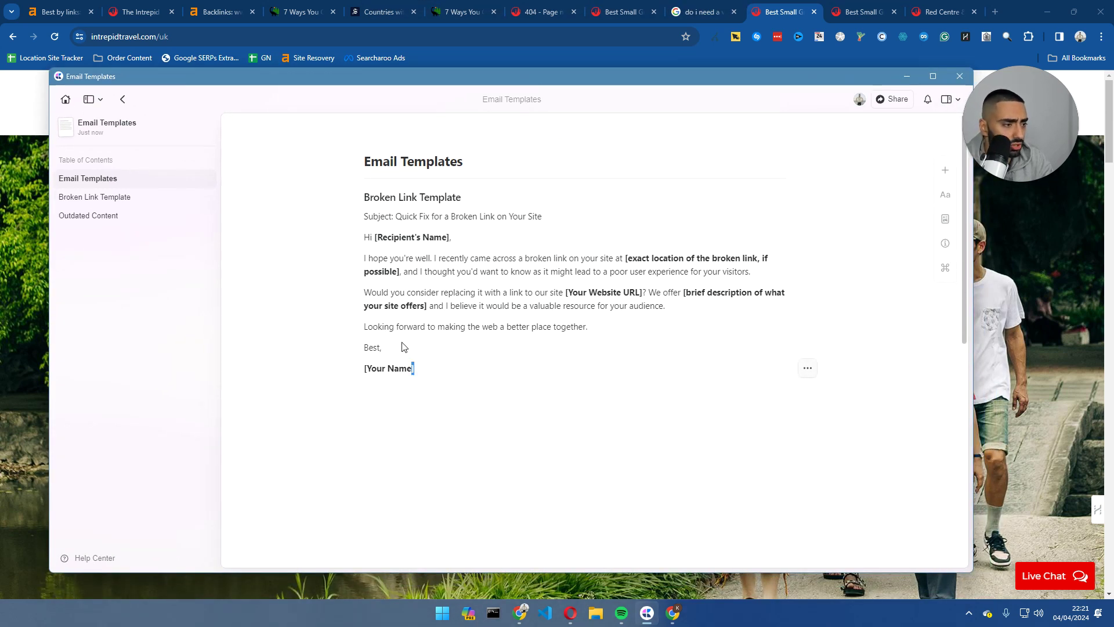
pyautogui.moveTo(404, 347); pyautogui.dragTo(373, 218)
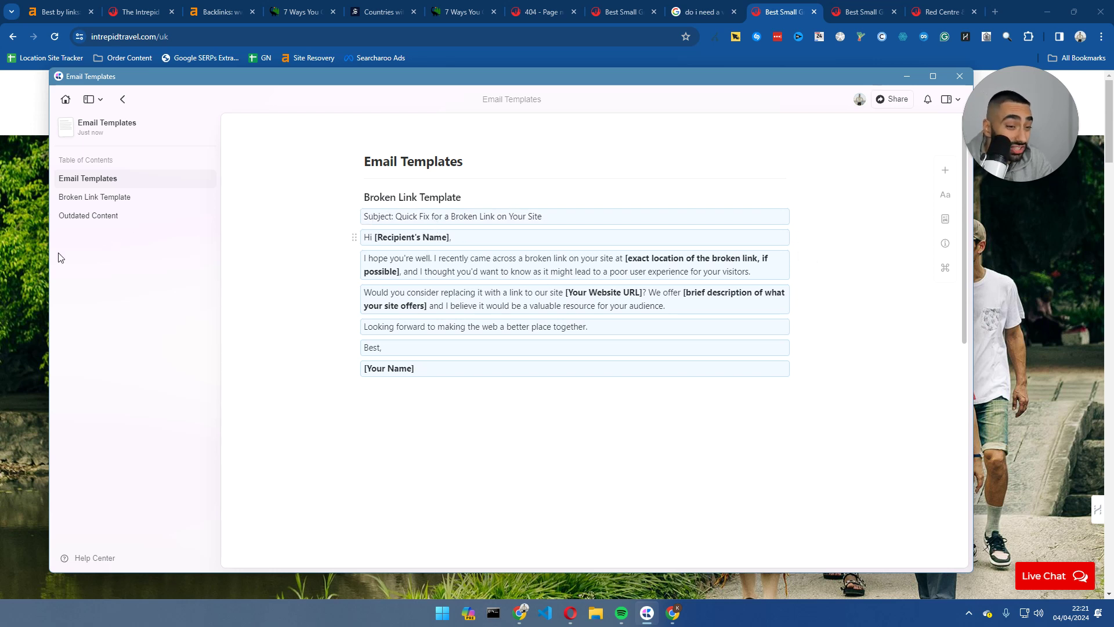
pyautogui.moveTo(378, 81); pyautogui.dragTo(378, 154)
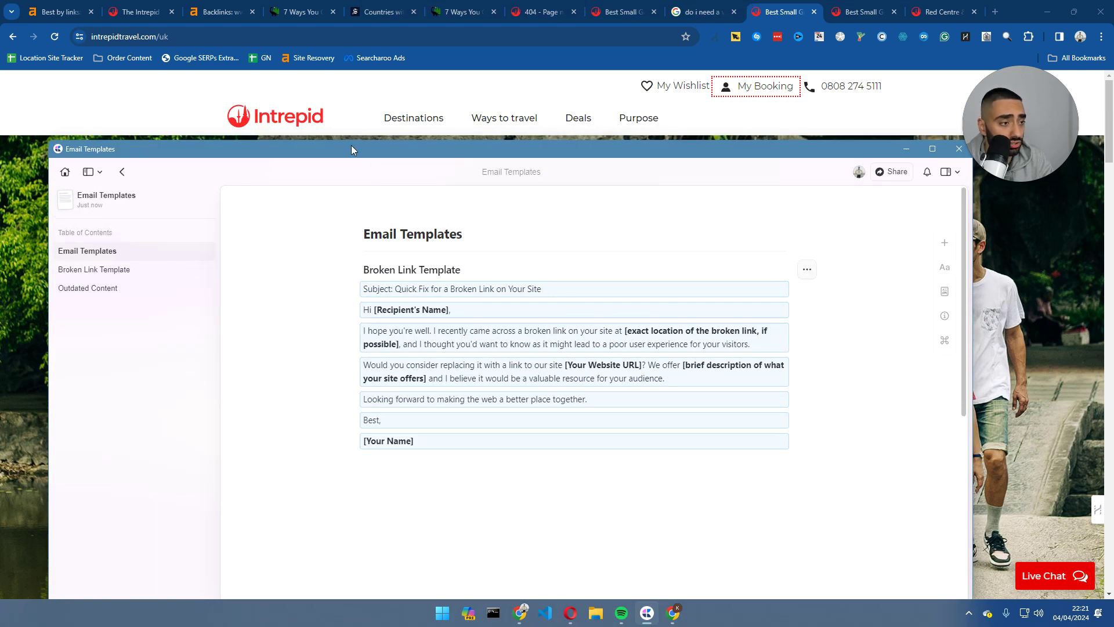
# Step: Run a Hunter.io domain search for Frommers.com, replacing the previous domain
pyautogui.click(209, 11)
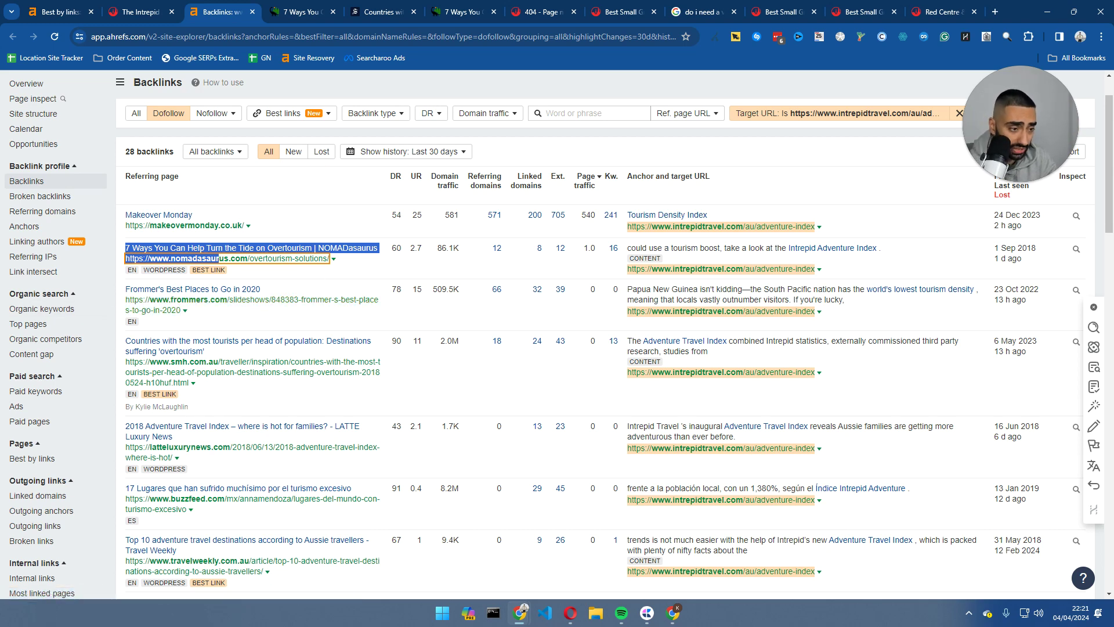
pyautogui.moveTo(17, 287); pyautogui.dragTo(273, 235)
pyautogui.click(471, 408)
pyautogui.hotkey('ctrl', 'shift', 'Left')
pyautogui.hotkey('ctrl', 'shift', 'Left')
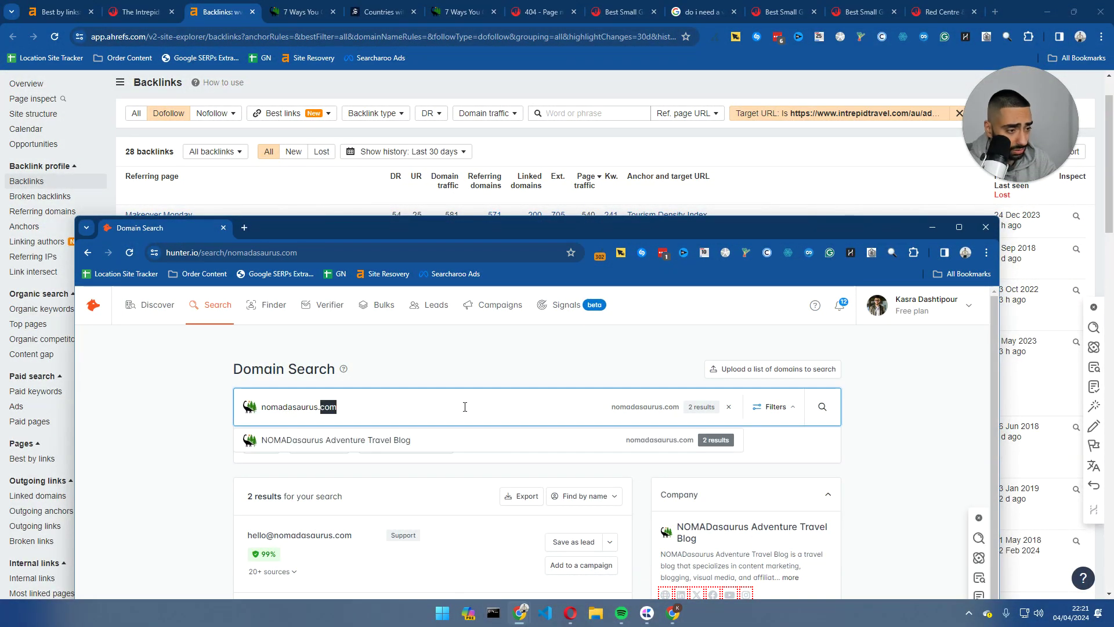
pyautogui.press('BackSpace')
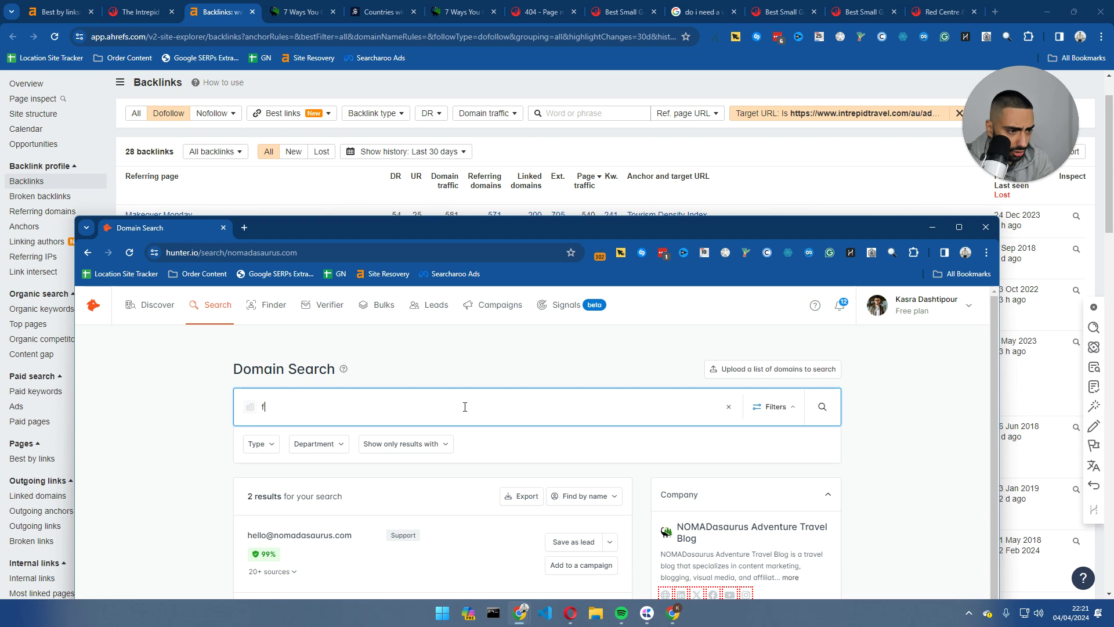
pyautogui.write('france')
pyautogui.press('BackSpace')
pyautogui.press('BackSpace')
pyautogui.press('BackSpace')
pyautogui.press('BackSpace')
pyautogui.write('o')
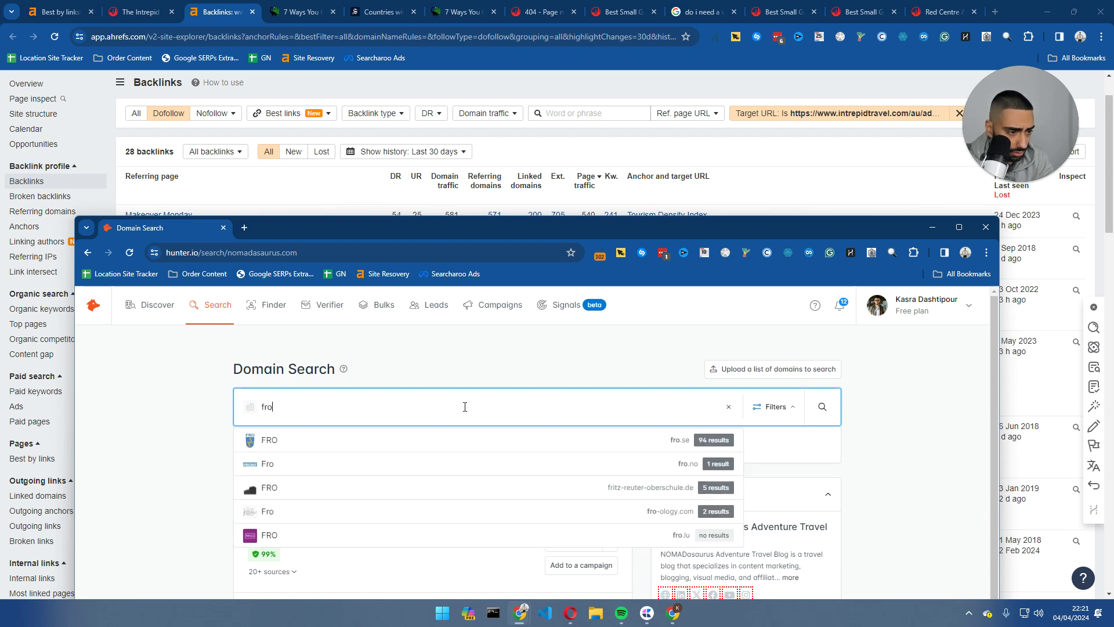
pyautogui.write('mmers.com')
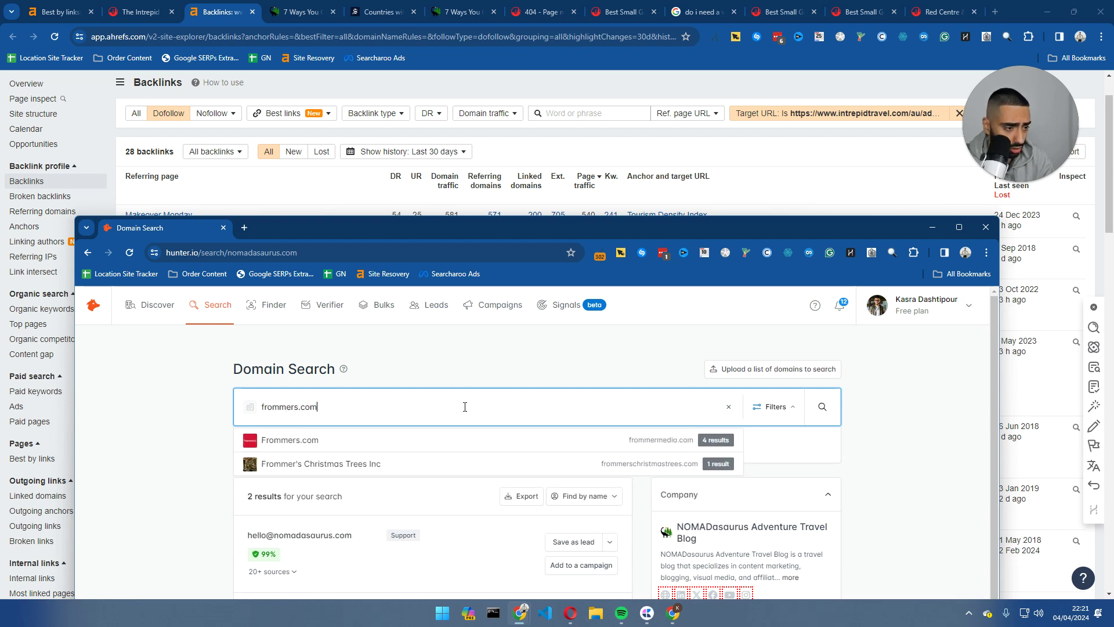
pyautogui.click(458, 438)
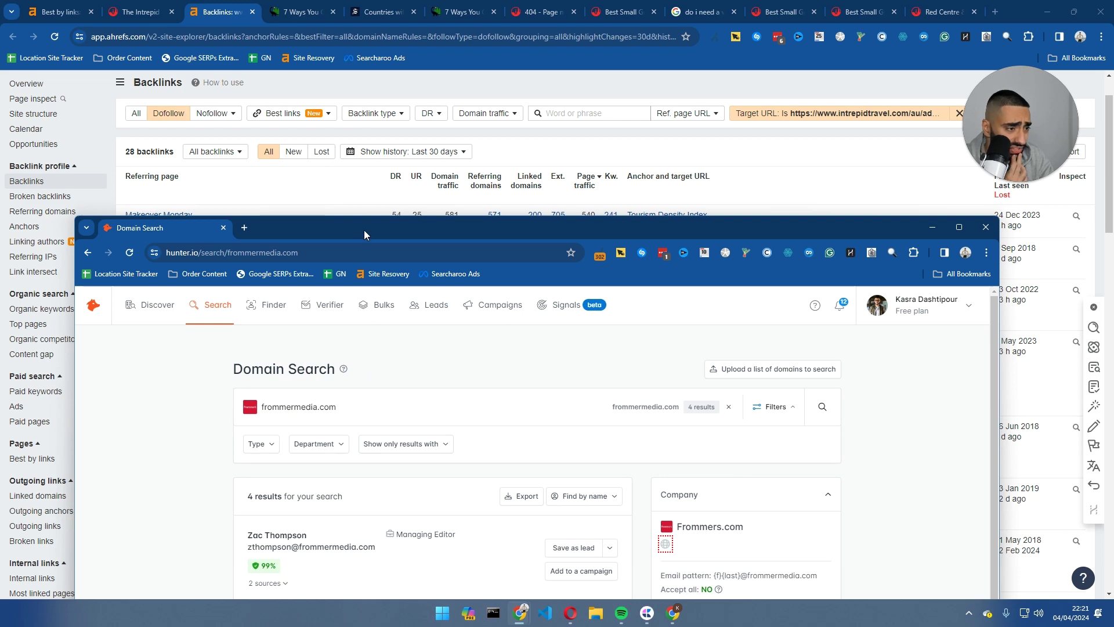
# Step: Review the four frommermedia.com addresses, then return to the Ahrefs backlinks report
pyautogui.moveTo(364, 229); pyautogui.dragTo(441, 146)
pyautogui.scroll(-2, 315, 385)
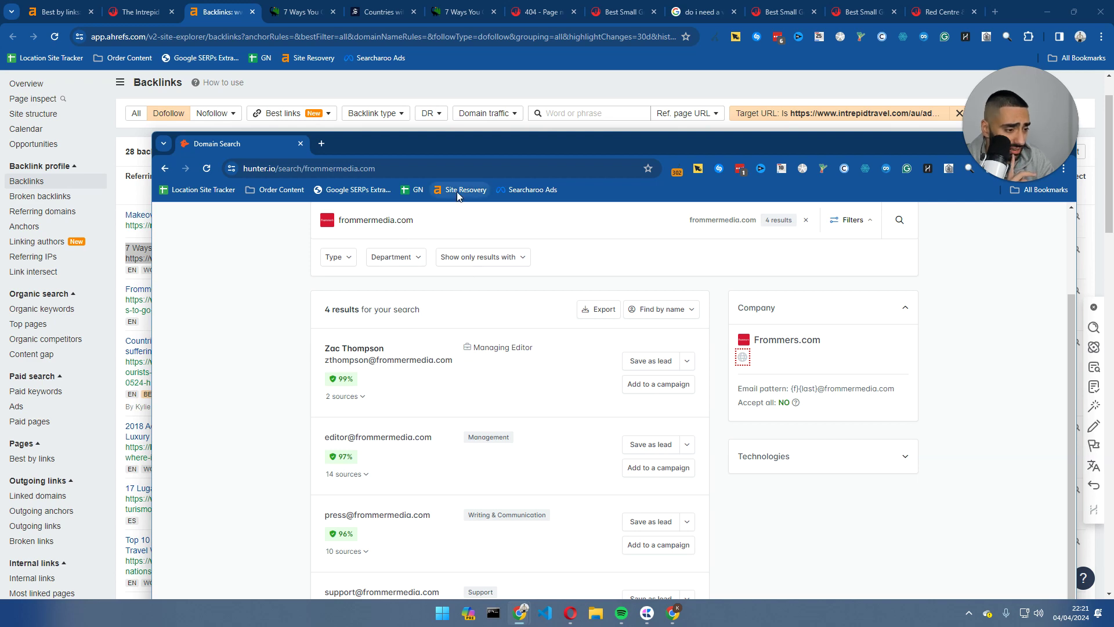
pyautogui.moveTo(439, 141); pyautogui.dragTo(429, 82)
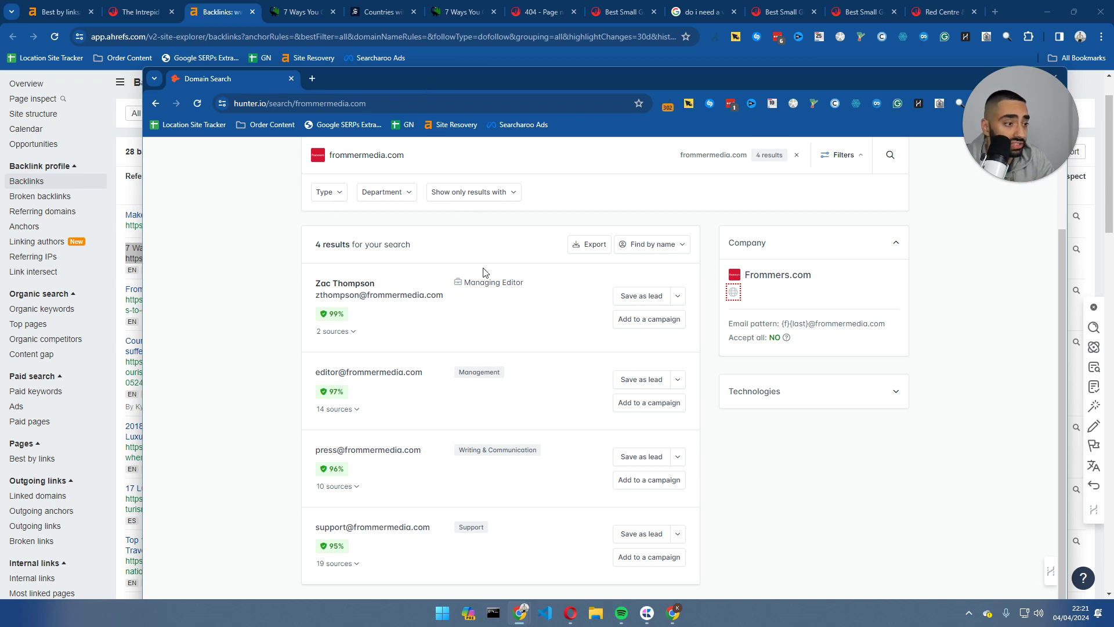
pyautogui.moveTo(393, 84); pyautogui.dragTo(0, 293)
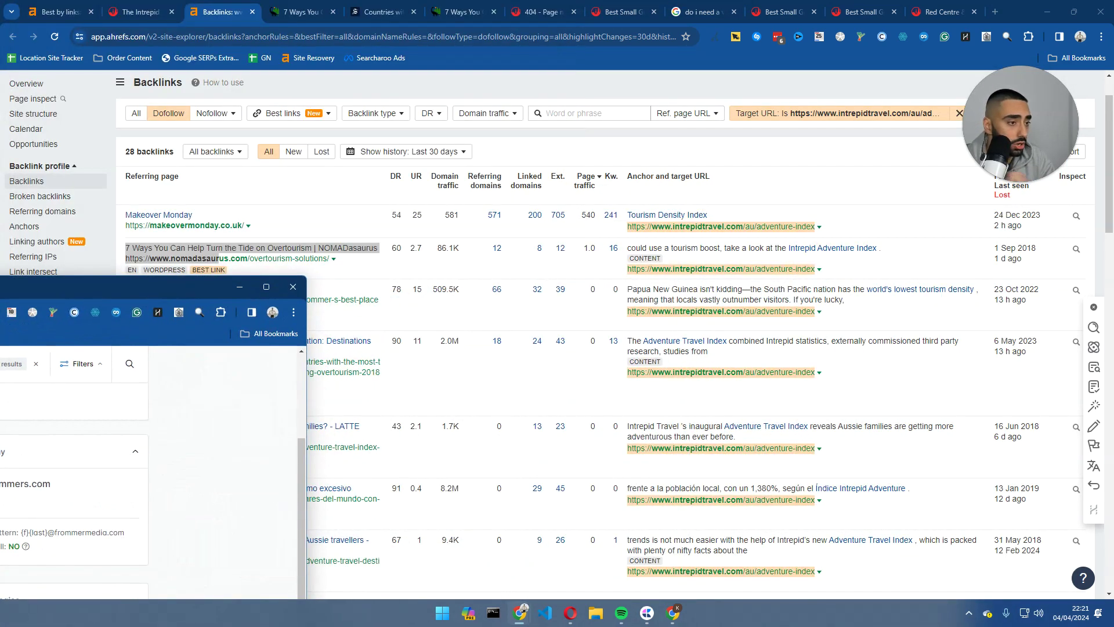
pyautogui.click(344, 93)
# Step: Filter intrepidtravel.com's Best by links report to 404 Not found, listing 126 pages
pyautogui.scroll(1, 81, 164)
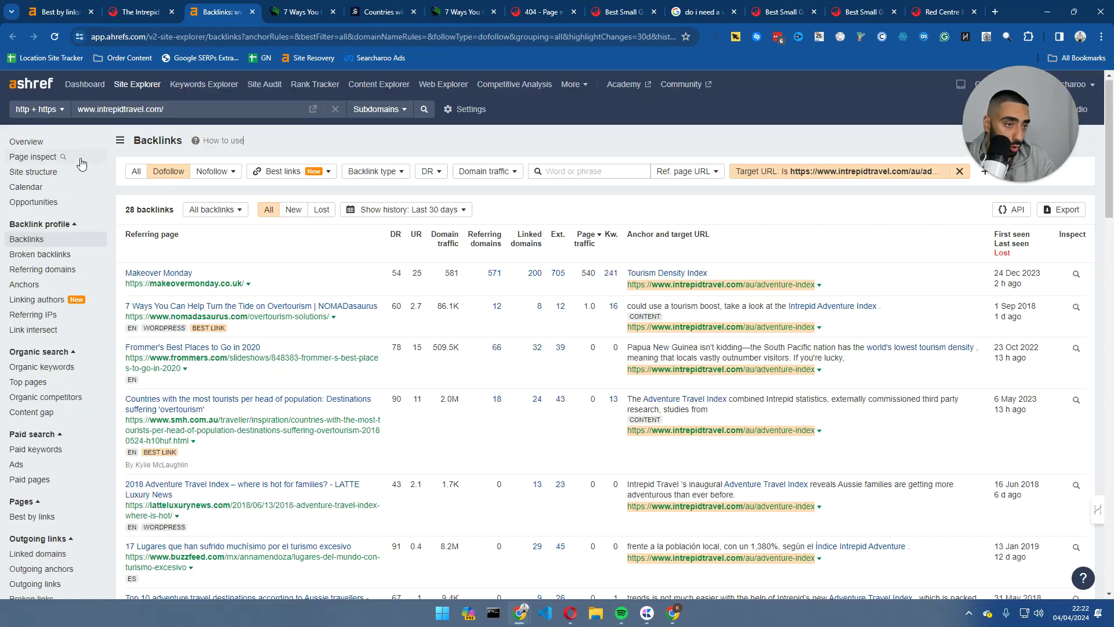
pyautogui.click(26, 146)
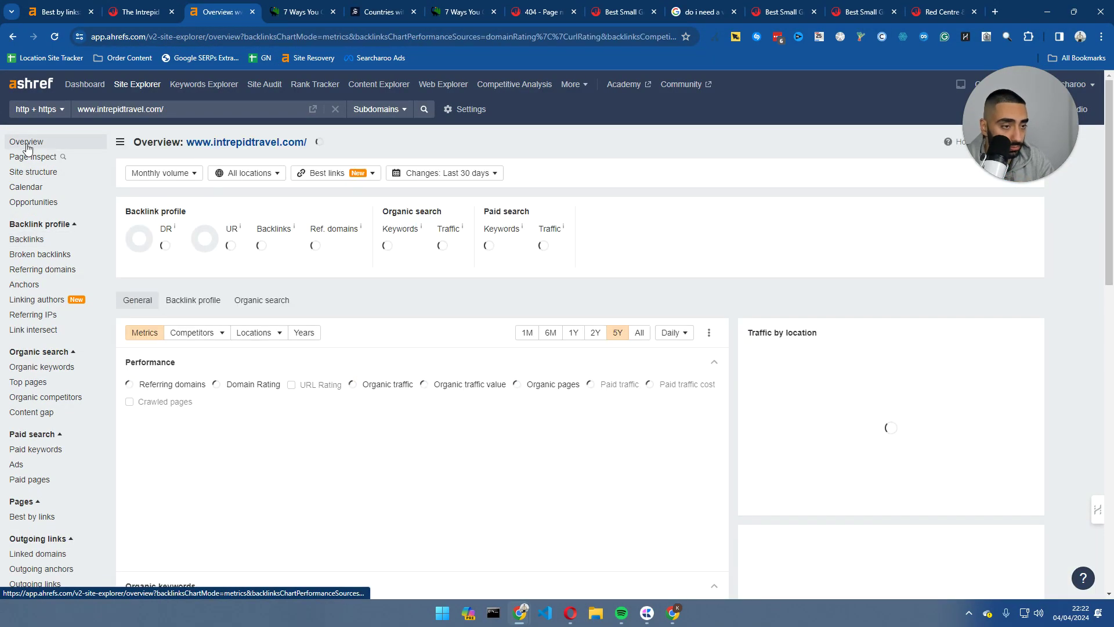
pyautogui.scroll(-2, 39, 472)
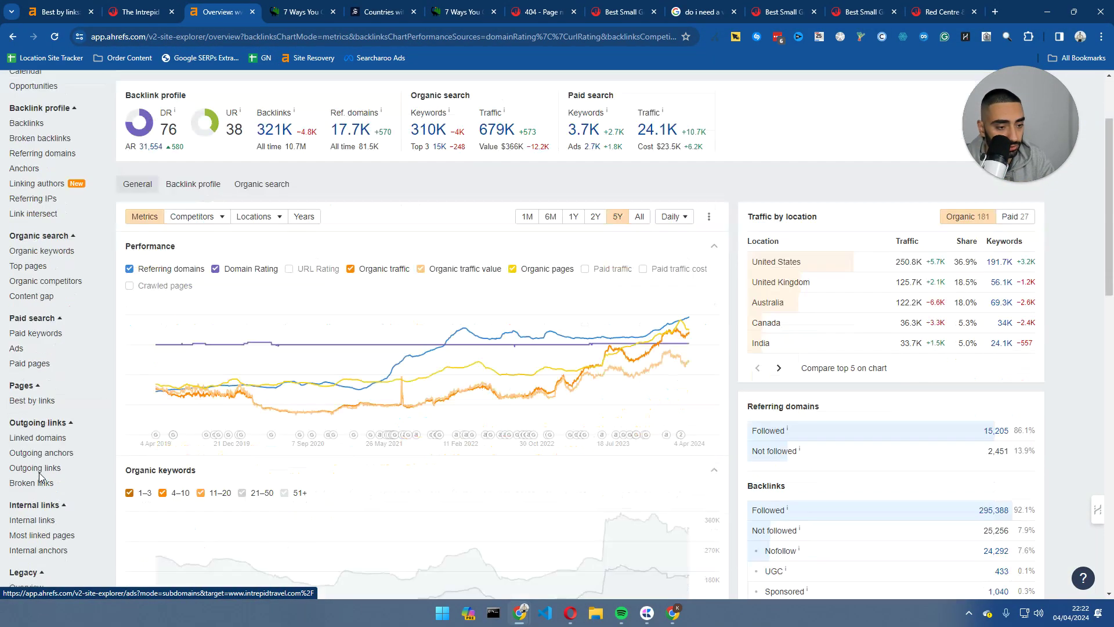
pyautogui.click(36, 401)
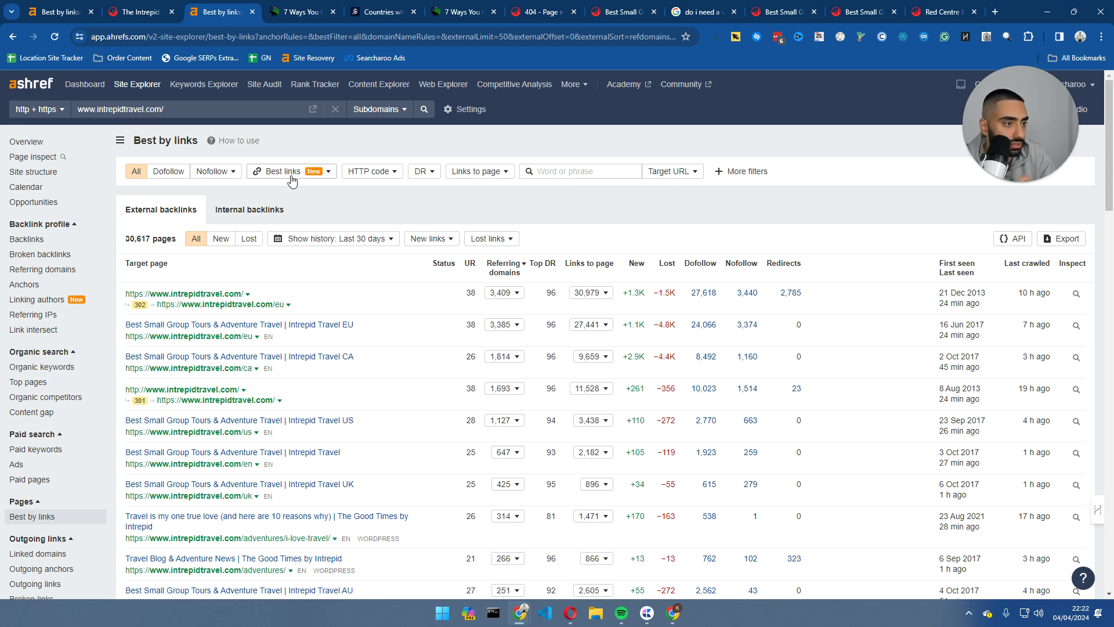
pyautogui.click(374, 172)
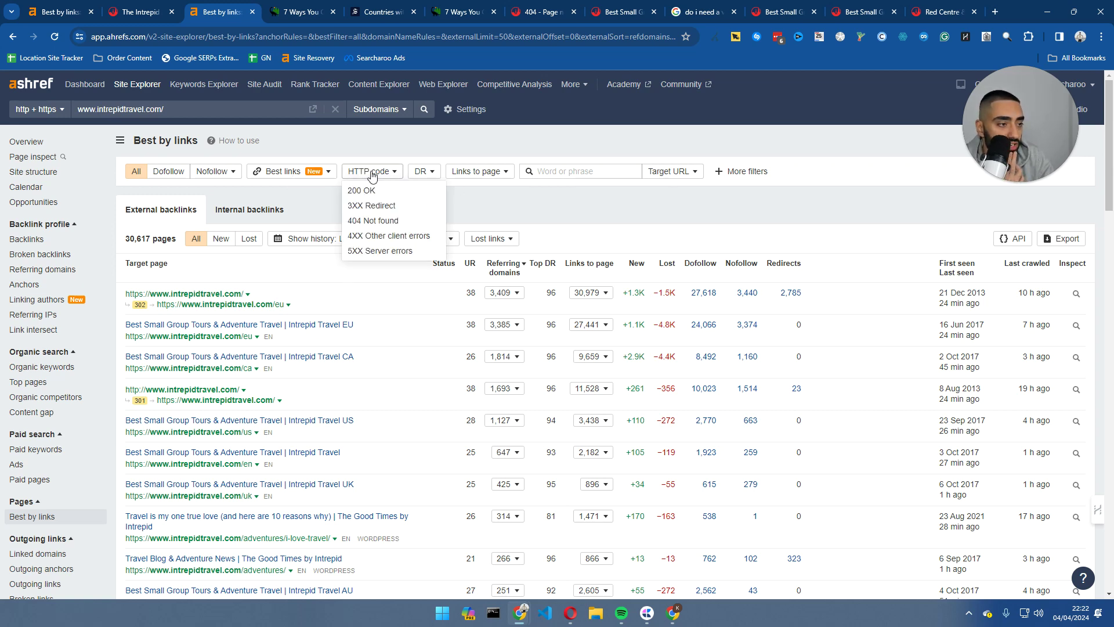
pyautogui.click(368, 223)
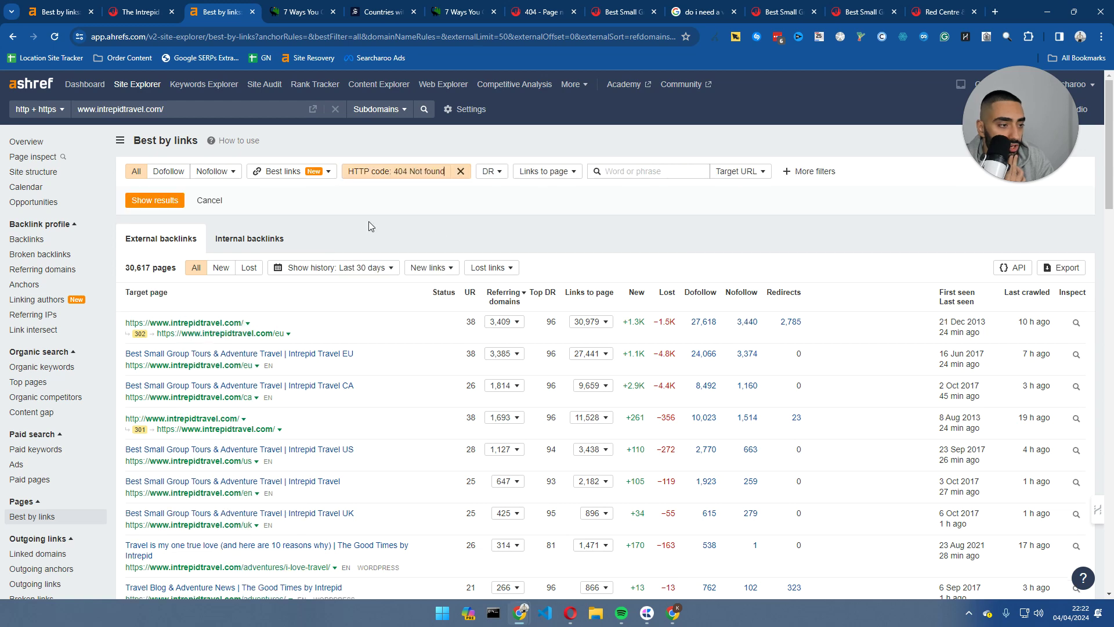
pyautogui.click(155, 200)
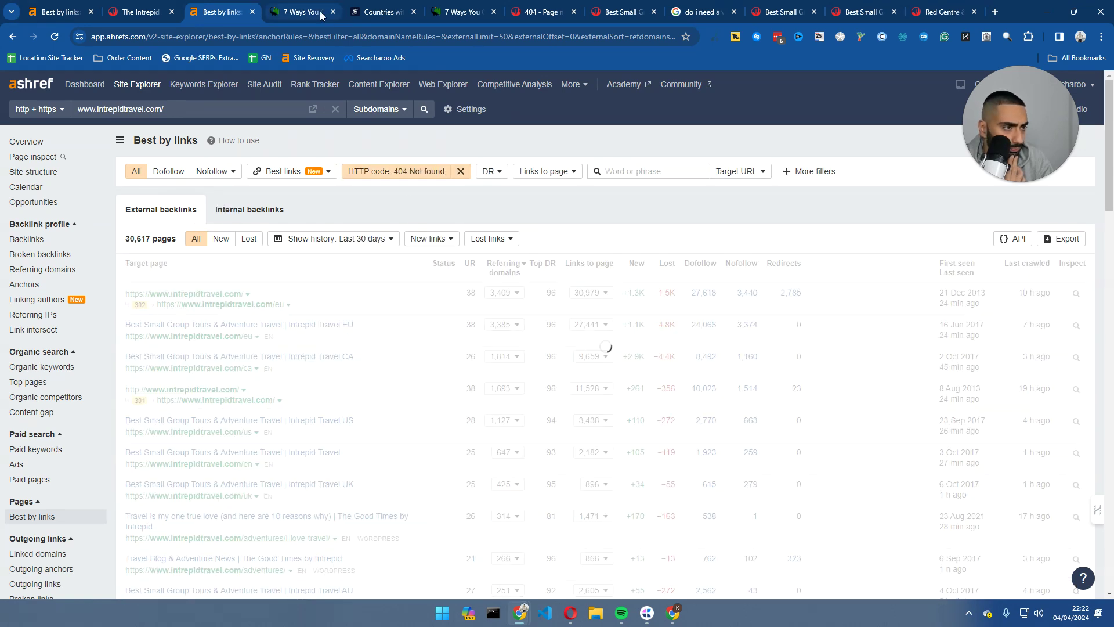
# Step: Close four leftover browser tabs
pyautogui.middleClick(305, 11)
pyautogui.middleClick(305, 12)
pyautogui.middleClick(305, 11)
pyautogui.middleClick(305, 12)
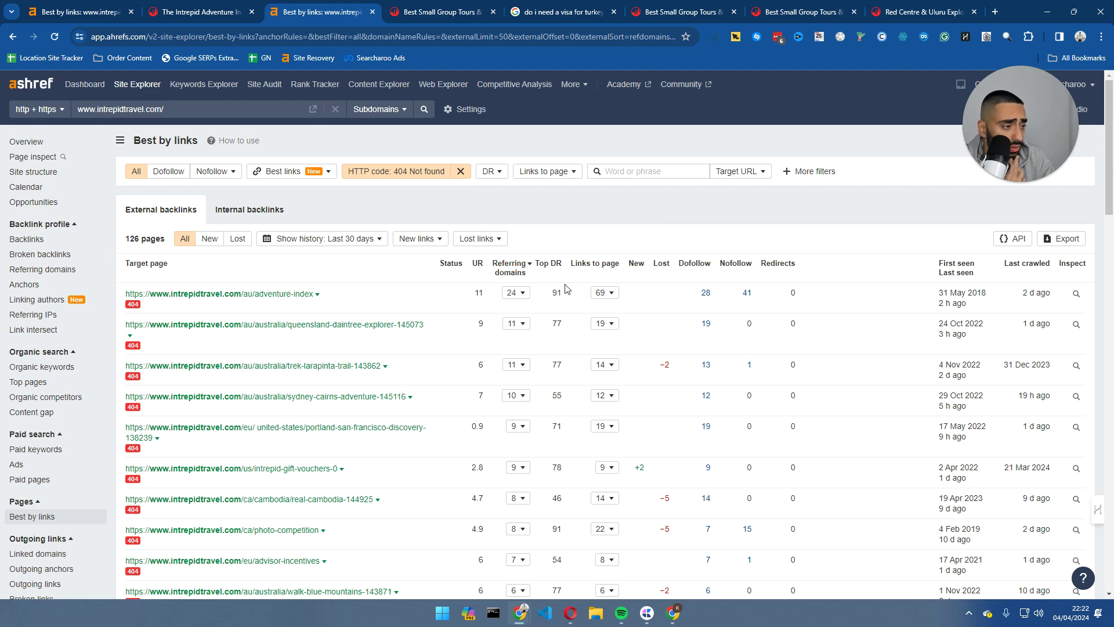
# Step: Sort the 404 pages by their dofollow link count
pyautogui.doubleClick(700, 271)
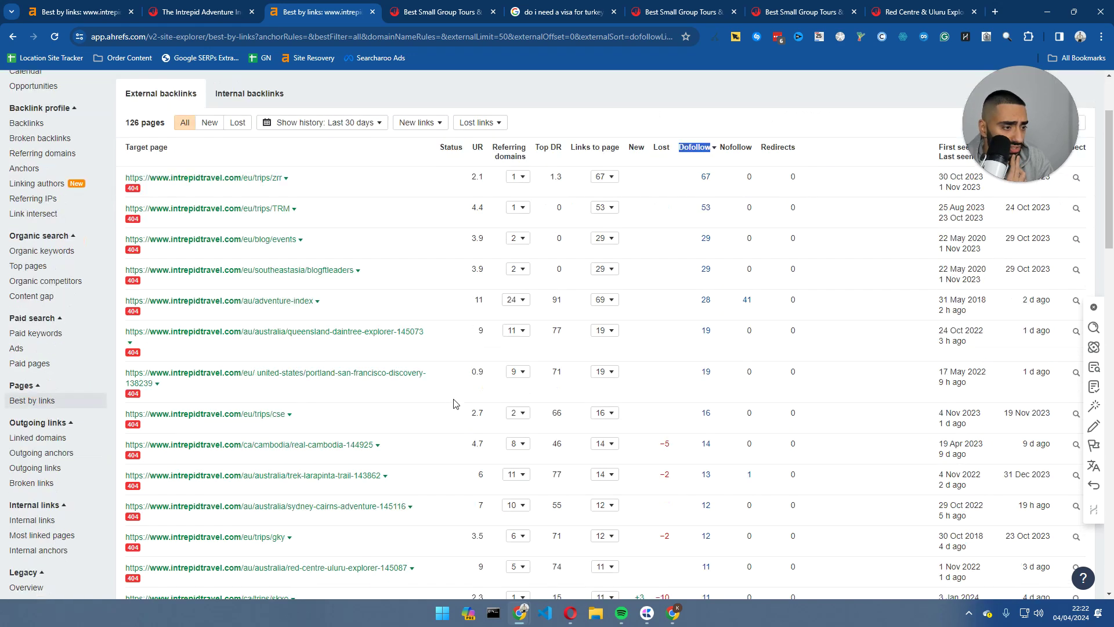
pyautogui.scroll(-2, 452, 408)
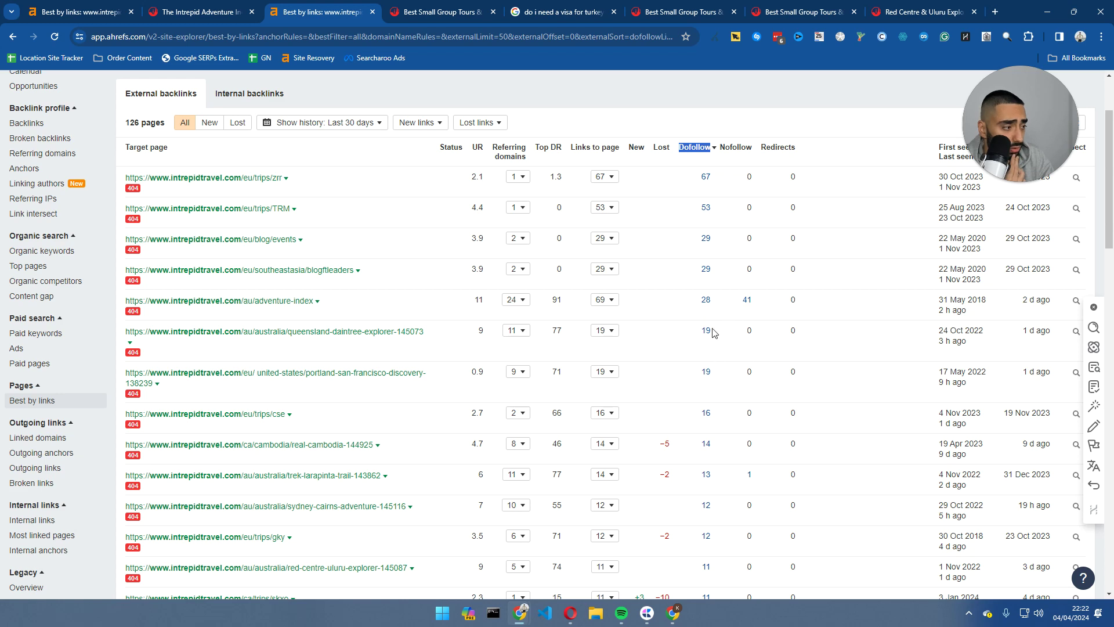
pyautogui.scroll(-1, 711, 371)
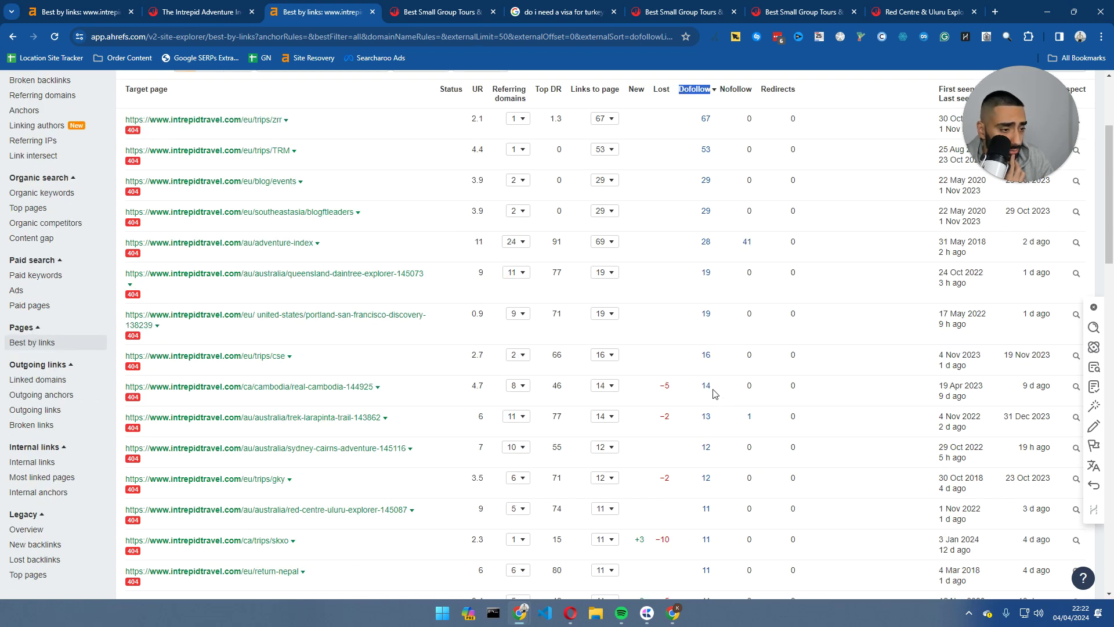
# Step: Open the Real Cambodia page's 14 dofollow backlinks sorted by DR and view Hoptraveler's linking article
pyautogui.middleClick(706, 386)
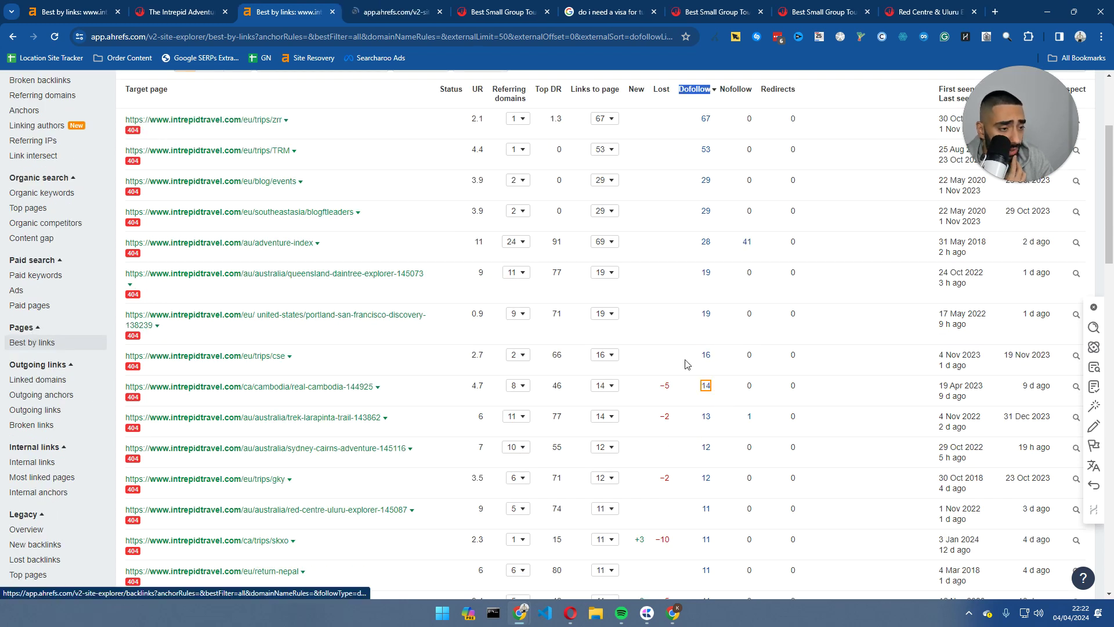
pyautogui.click(400, 11)
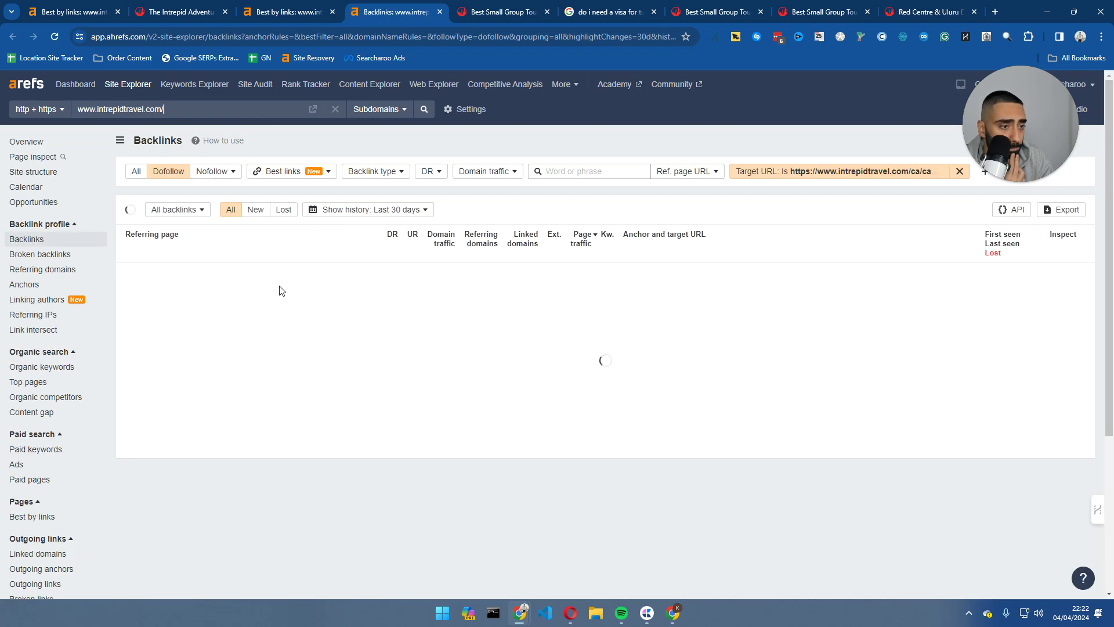
pyautogui.click(399, 238)
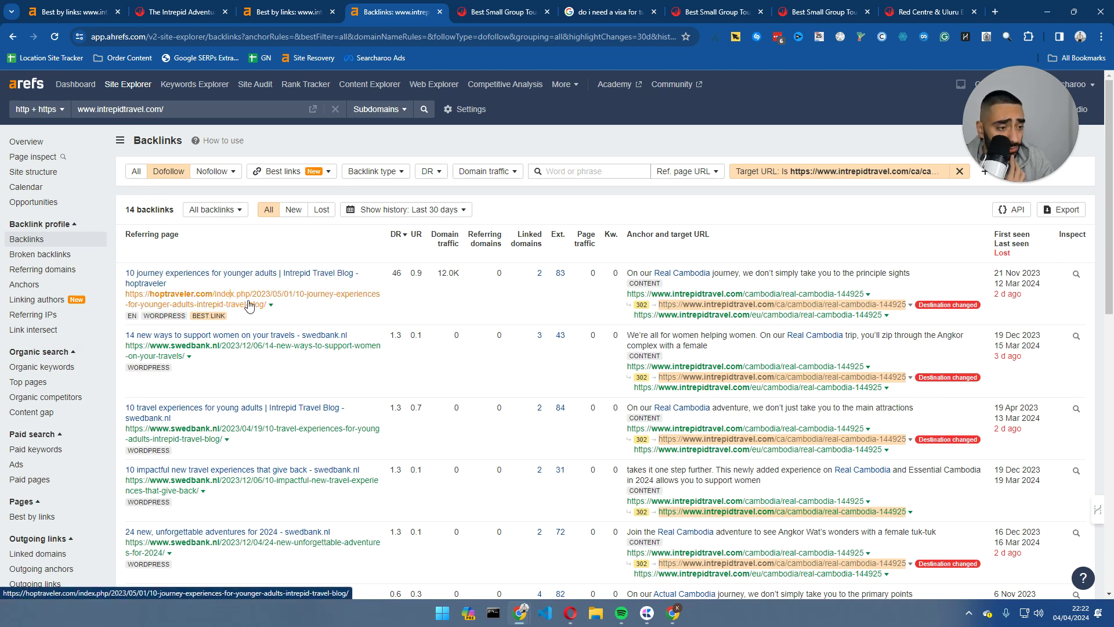
pyautogui.click(250, 299)
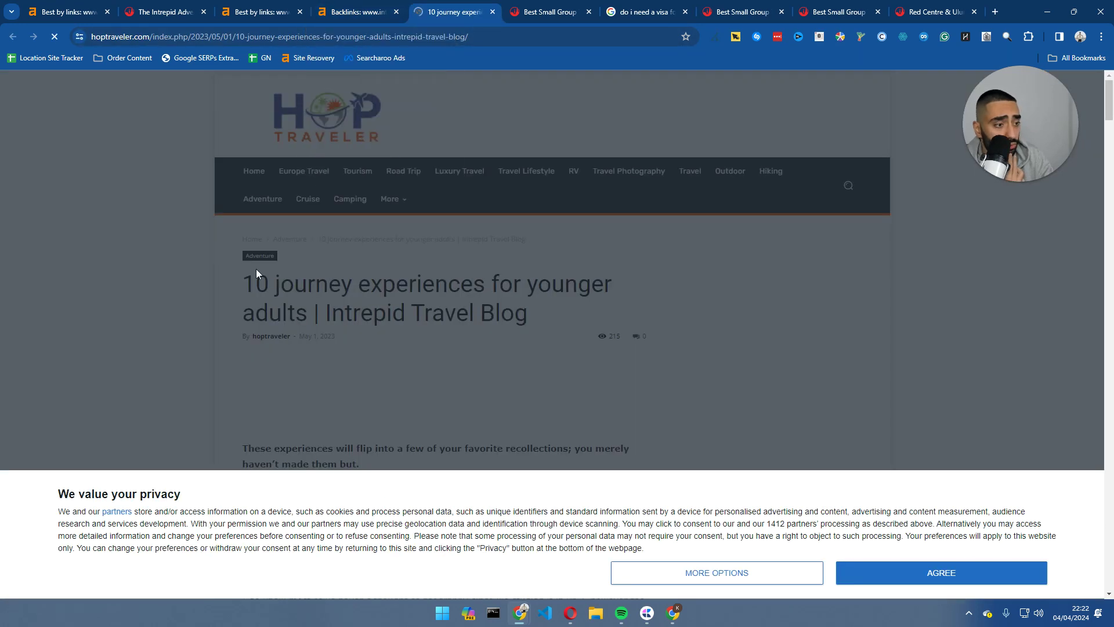
pyautogui.click(362, 11)
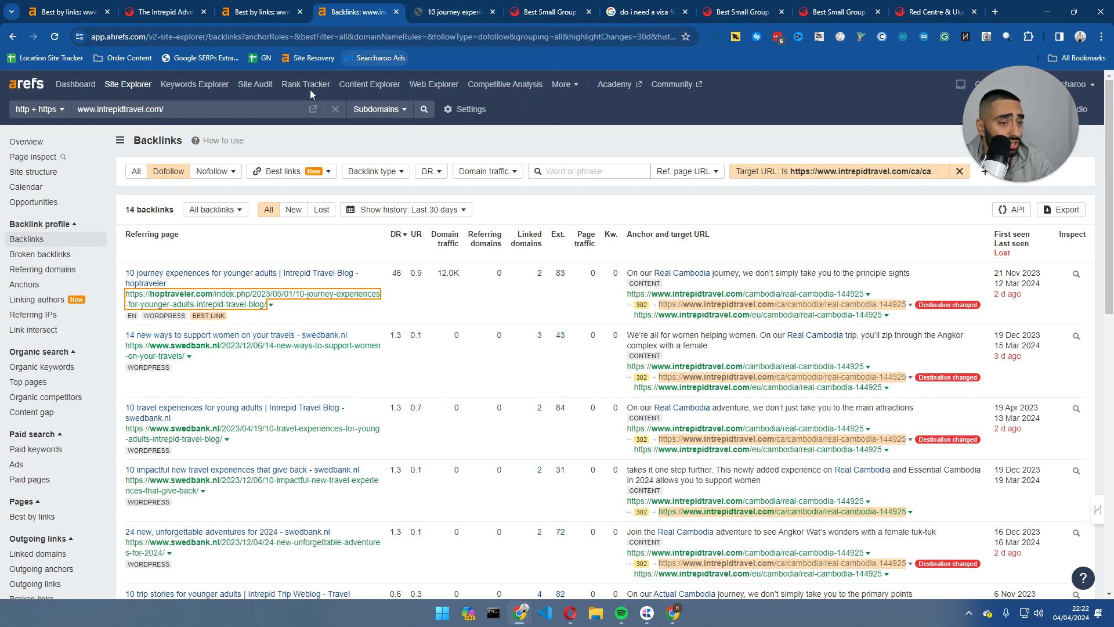
pyautogui.hotkey('alt', 'Tab')
pyautogui.scroll(2, 290, 267)
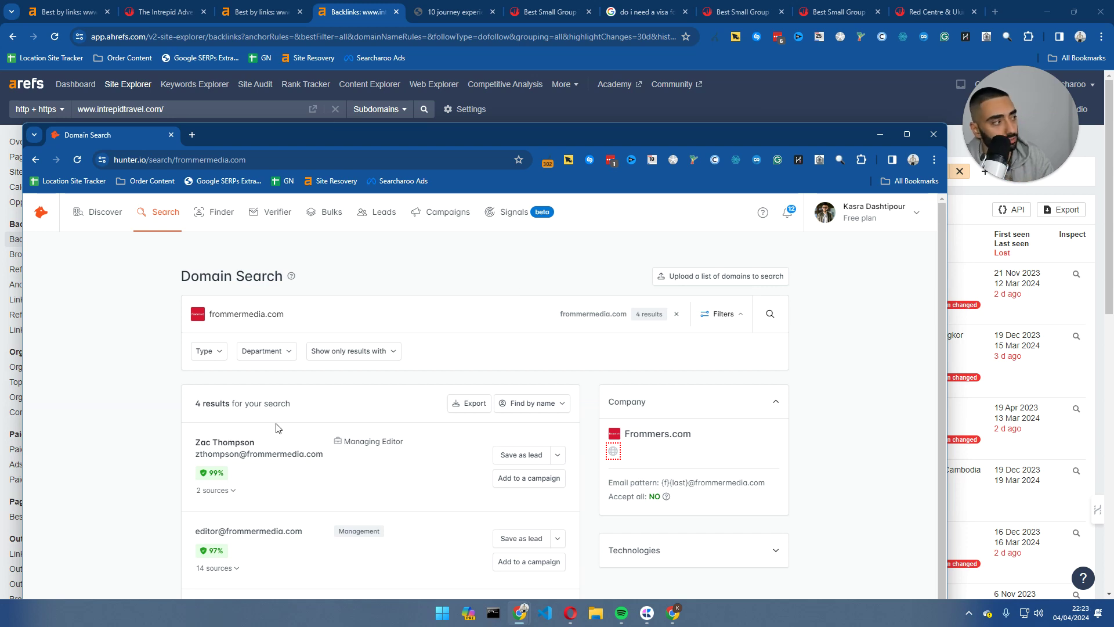
pyautogui.click(645, 613)
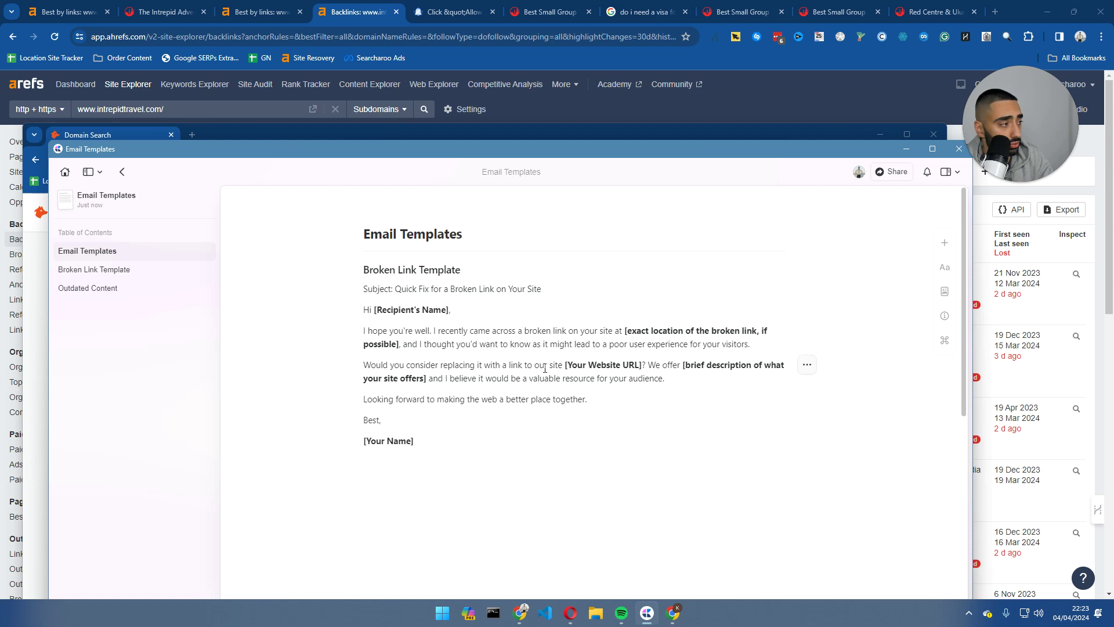
pyautogui.moveTo(569, 147); pyautogui.dragTo(482, 167)
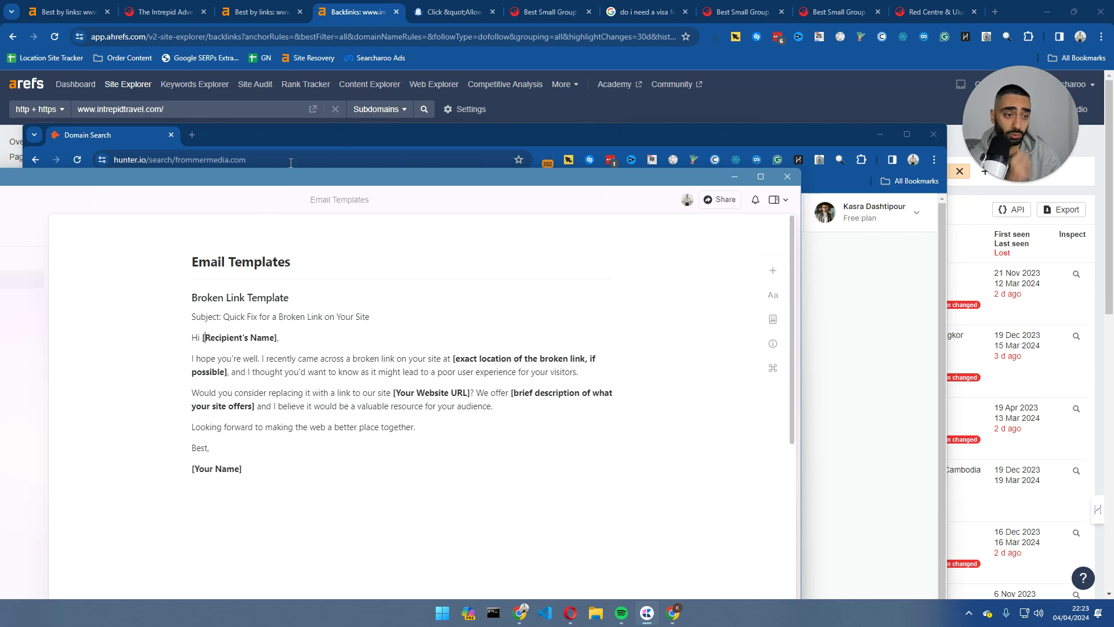
pyautogui.click(126, 140)
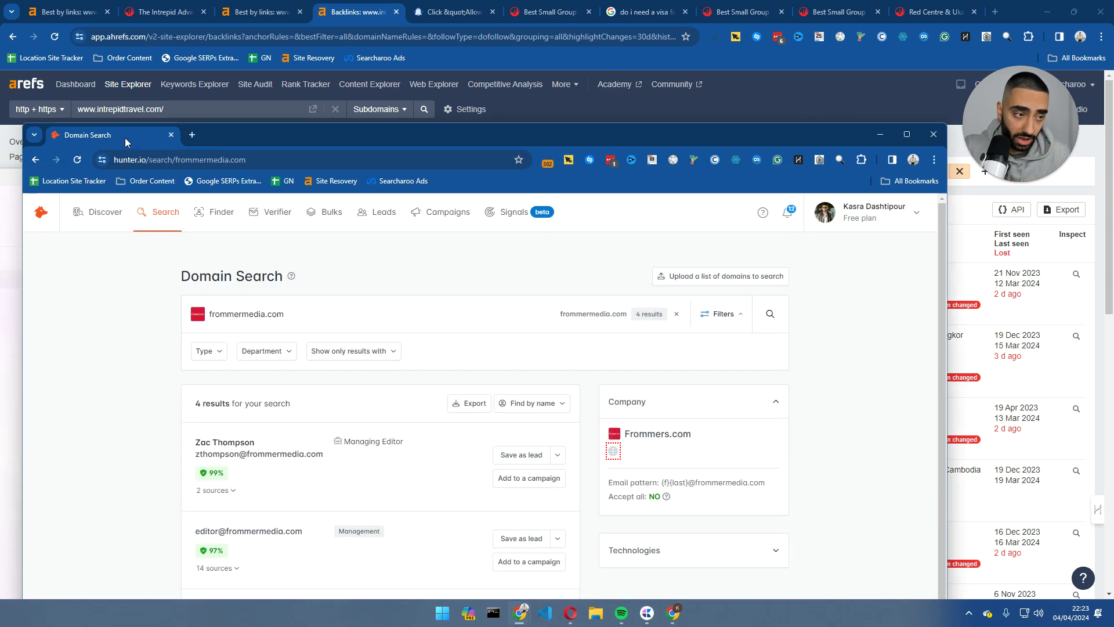
pyautogui.click(170, 135)
pyautogui.click(576, 139)
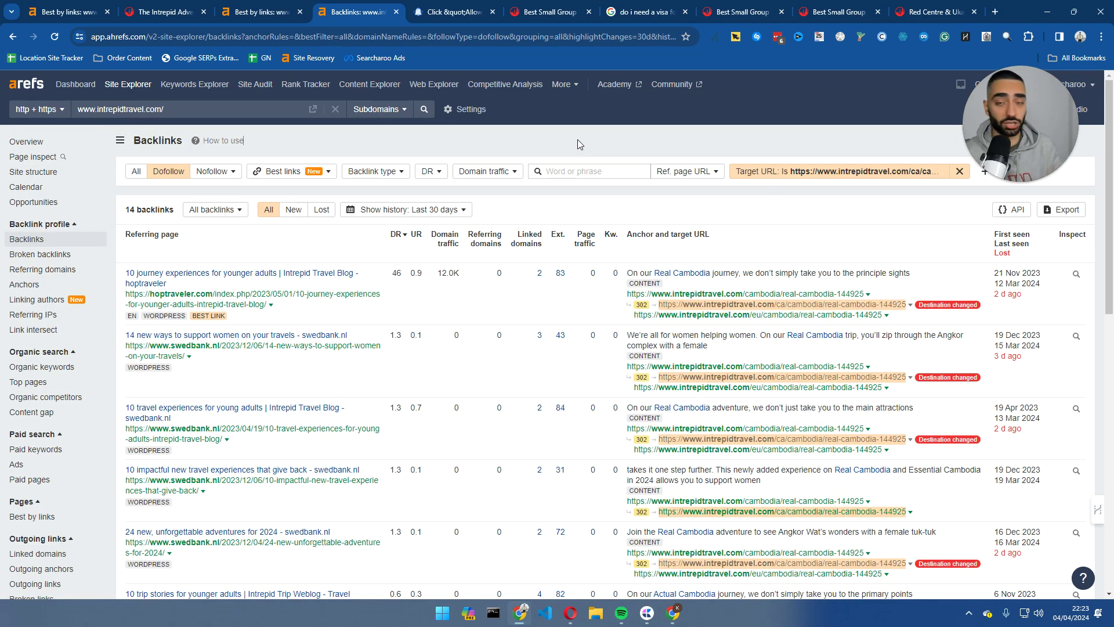